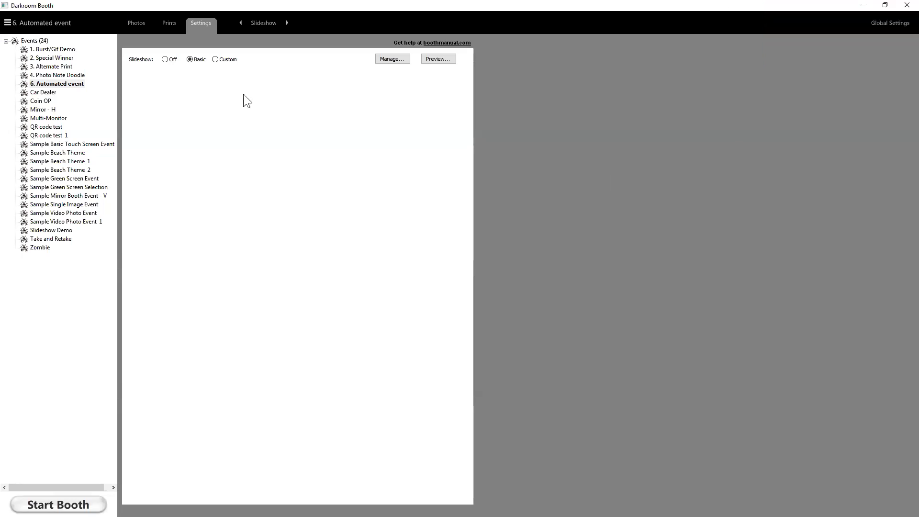
- Navigate through the settings panel to the Slideshow settings page
{"action": "left_click", "coordinate": [257, 23]}
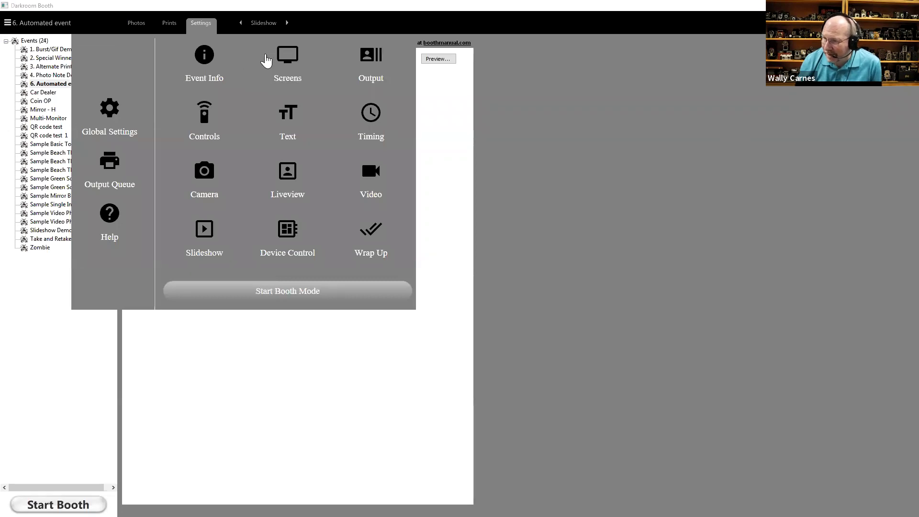
{"action": "left_click", "coordinate": [366, 52]}
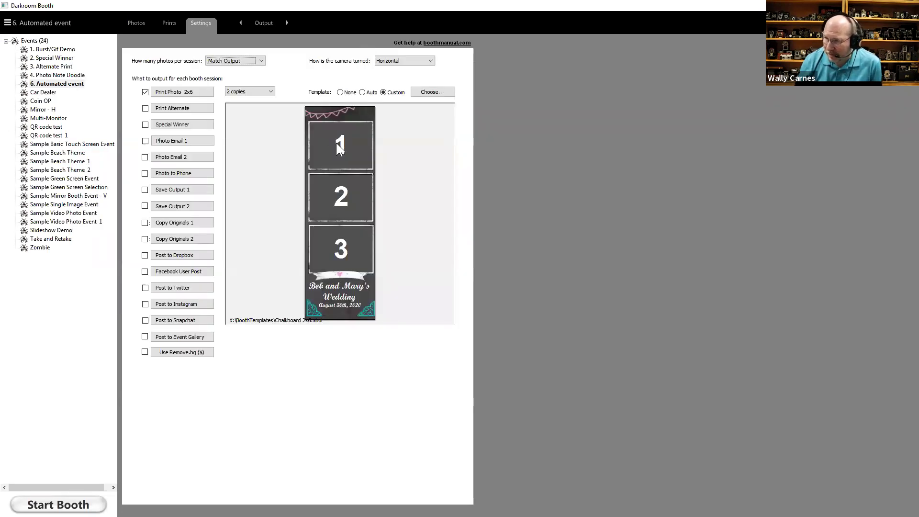
{"action": "left_click", "coordinate": [263, 26]}
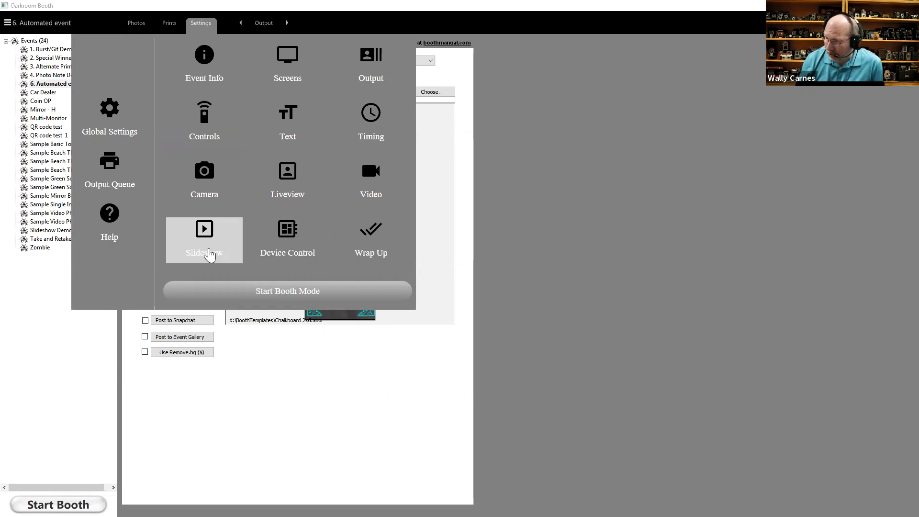
{"action": "left_click", "coordinate": [208, 256]}
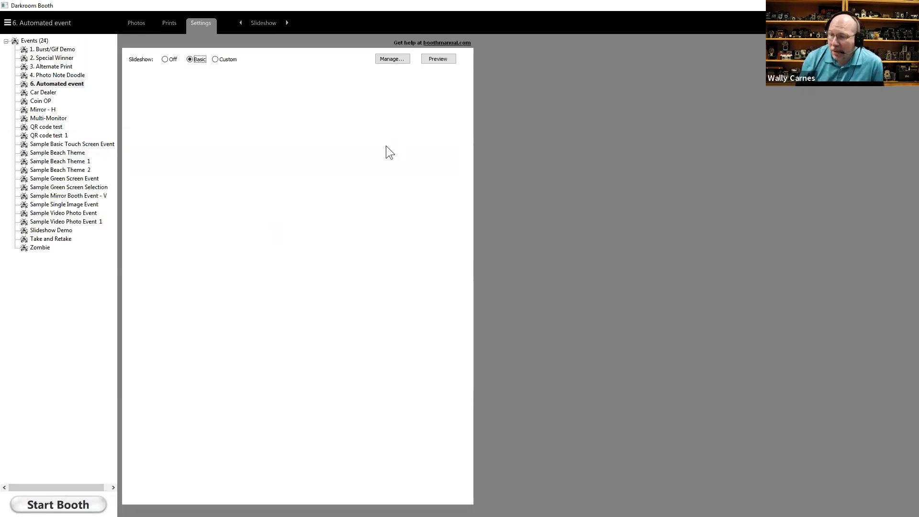
{"action": "left_click", "coordinate": [166, 60]}
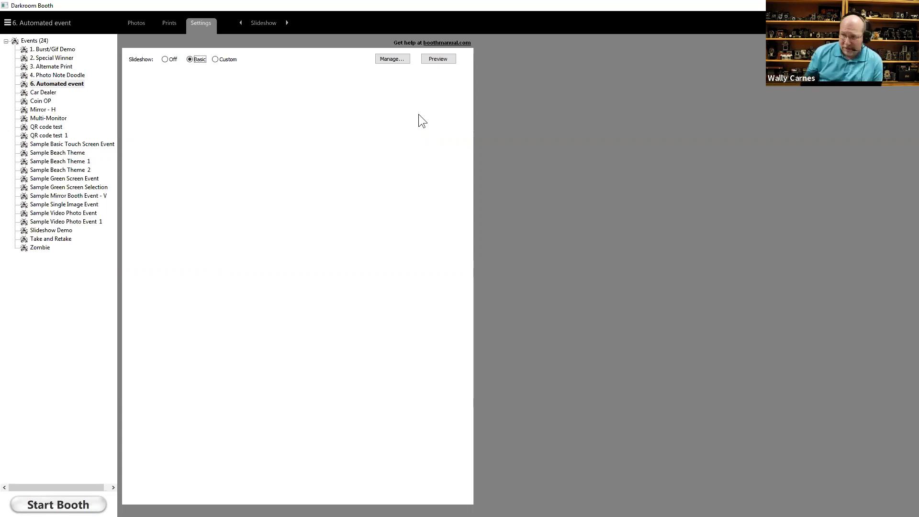
- Preview the basic slideshow full screen, showing the three-photo wedding strip
{"action": "left_click", "coordinate": [439, 58]}
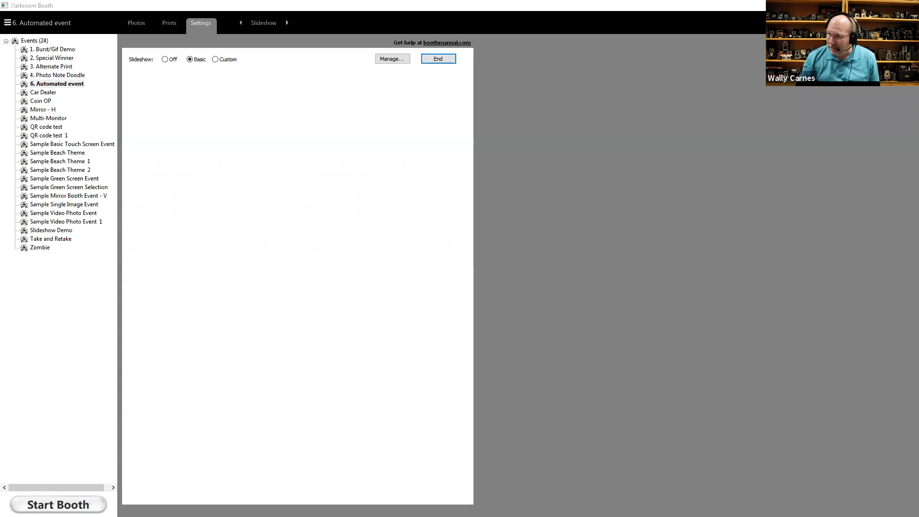
{"action": "left_click", "coordinate": [436, 58]}
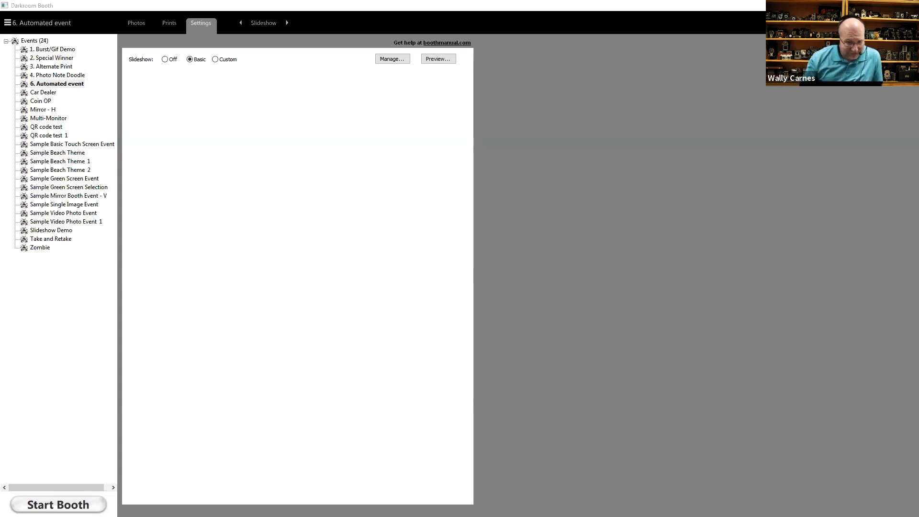
{"action": "left_click", "coordinate": [515, 51]}
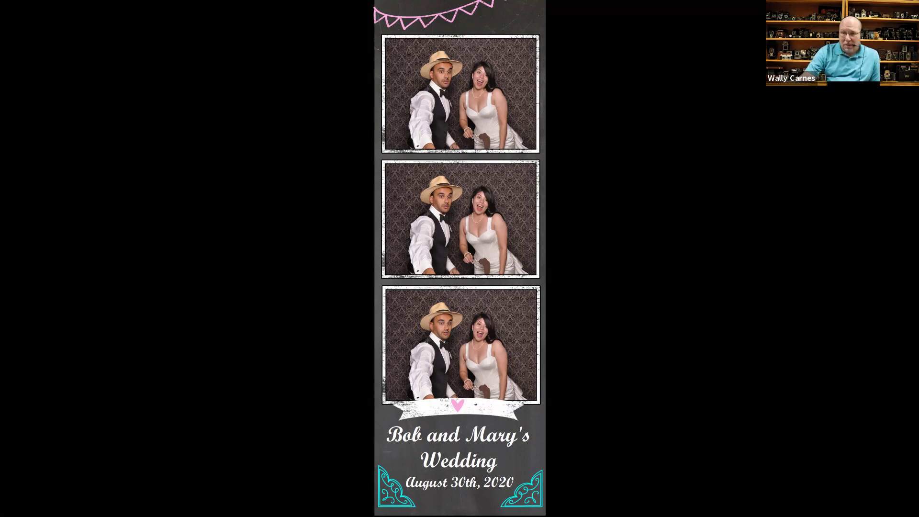
- Exit the preview, check the Zoom meeting controls, and return to the '6. Automated event' settings
{"action": "key", "text": "Escape"}
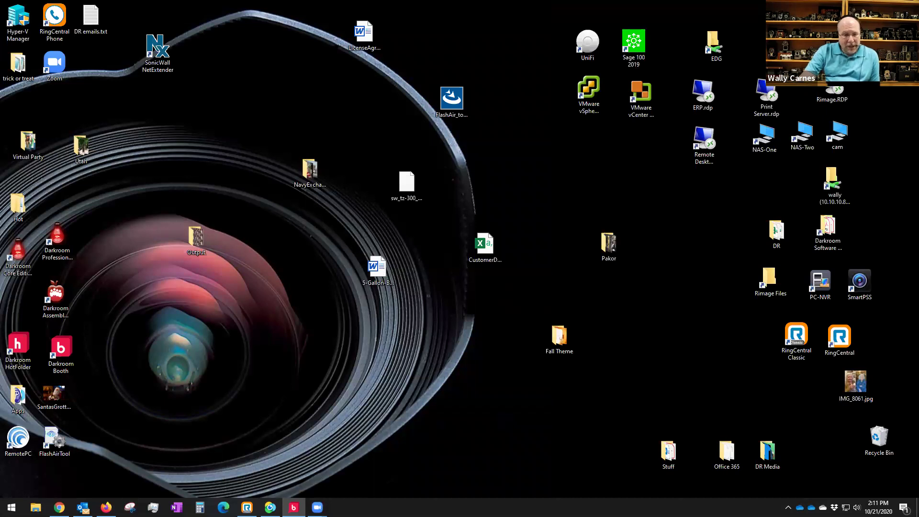
{"action": "mouse_move", "coordinate": [293, 506]}
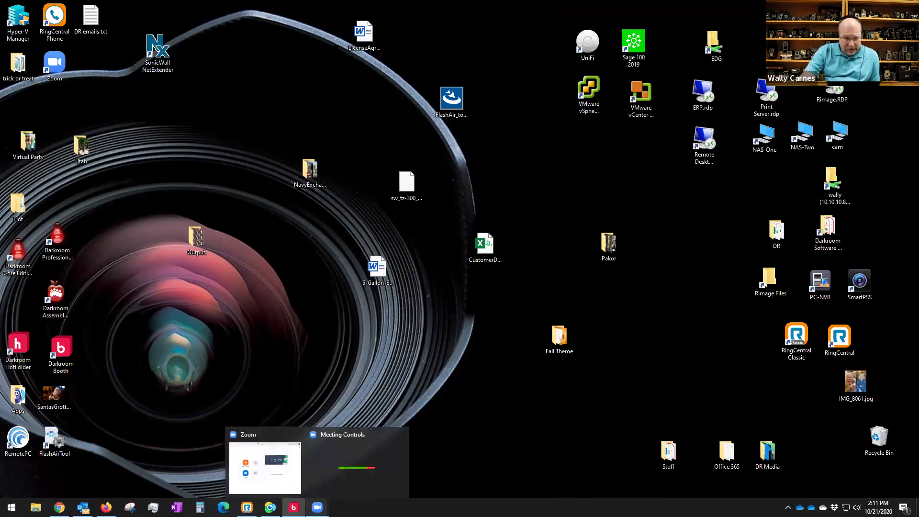
{"action": "left_click", "coordinate": [374, 483]}
{"action": "mouse_move", "coordinate": [317, 507]}
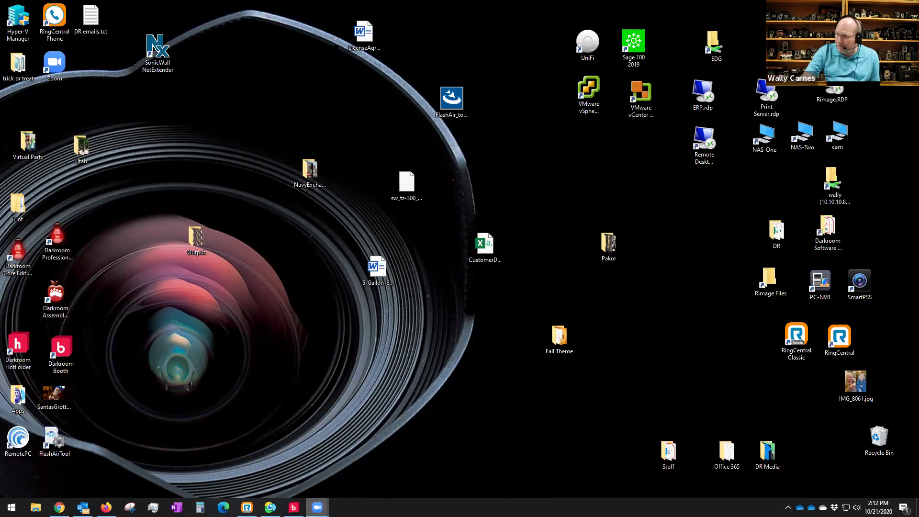
{"action": "key", "text": "alt+Tab"}
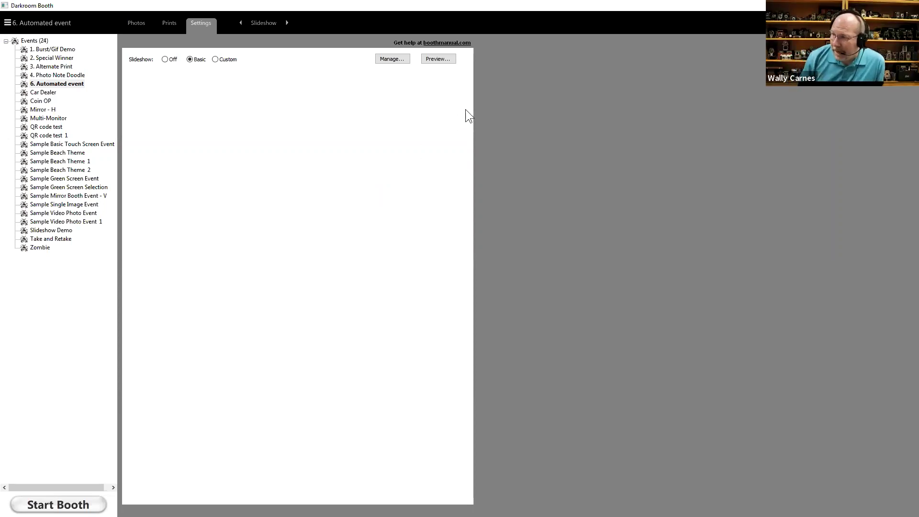
{"action": "left_click", "coordinate": [386, 62]}
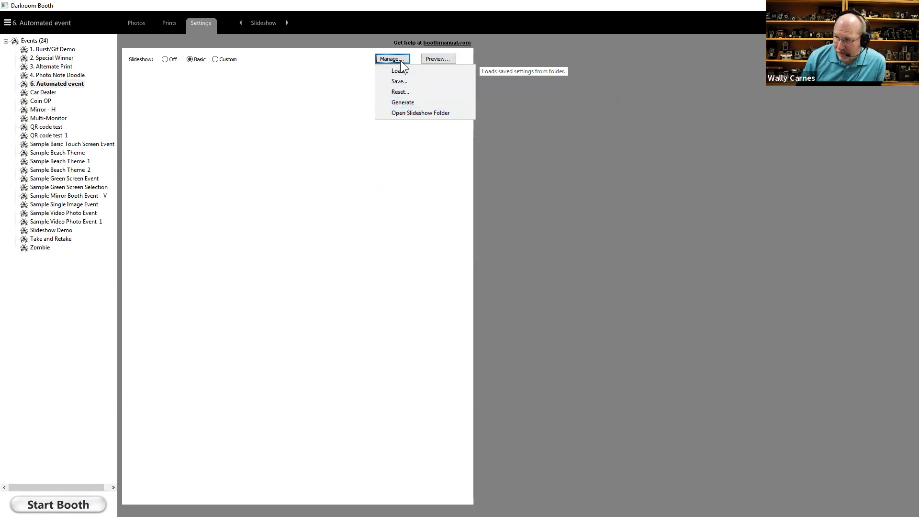
{"action": "left_click", "coordinate": [373, 172]}
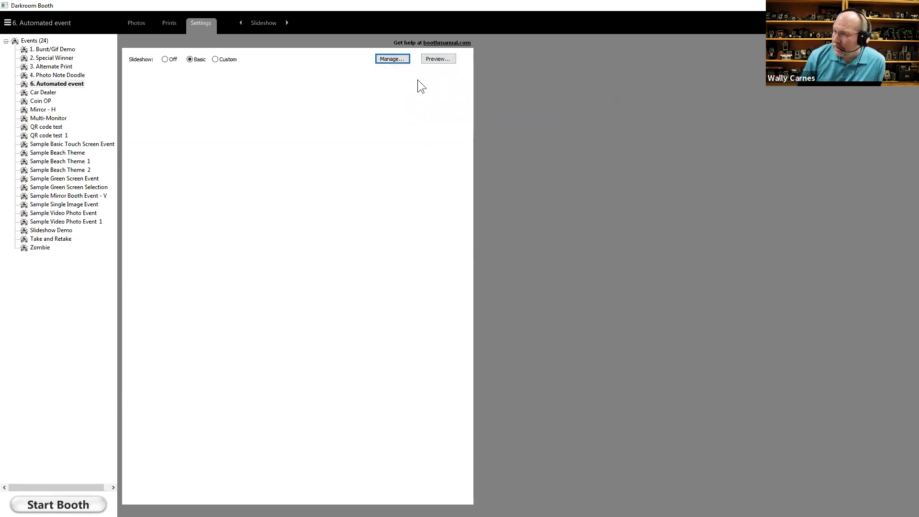
{"action": "left_click", "coordinate": [437, 61]}
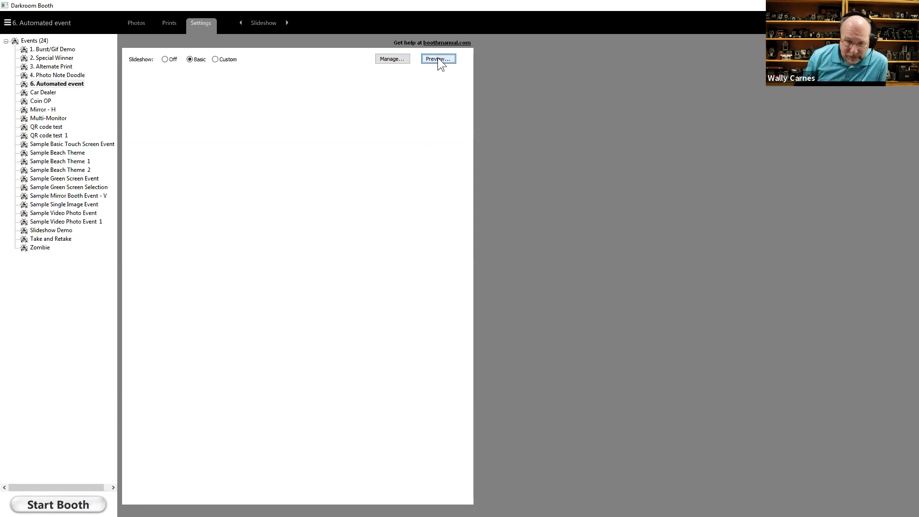
- Set the slideshow to Custom with navigation controls off and Flip Right Medium transition on
{"action": "left_click", "coordinate": [215, 59]}
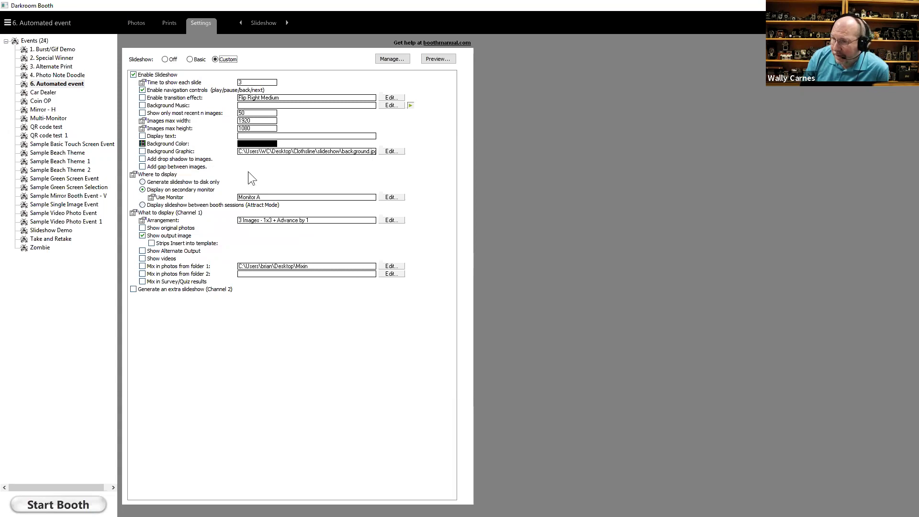
{"action": "left_click", "coordinate": [133, 75]}
{"action": "left_click", "coordinate": [134, 74]}
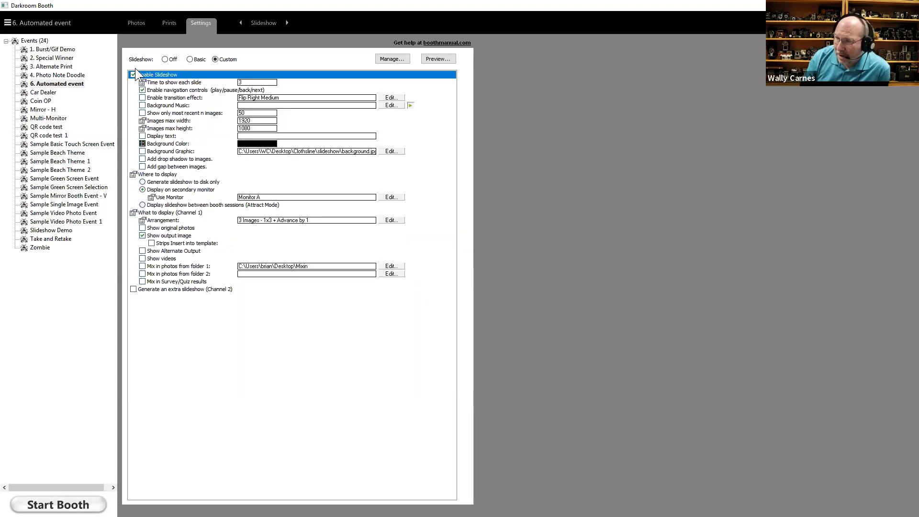
{"action": "left_click", "coordinate": [142, 90]}
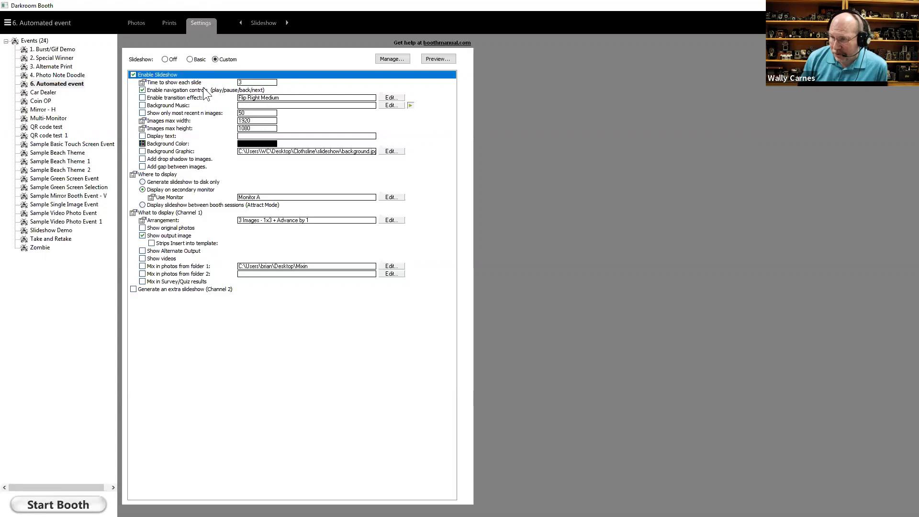
{"action": "left_click", "coordinate": [143, 91]}
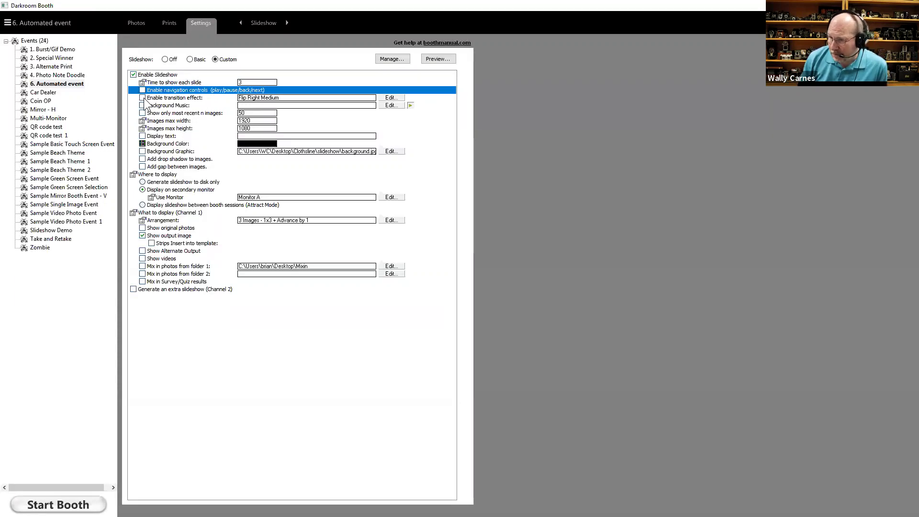
{"action": "left_click", "coordinate": [142, 98]}
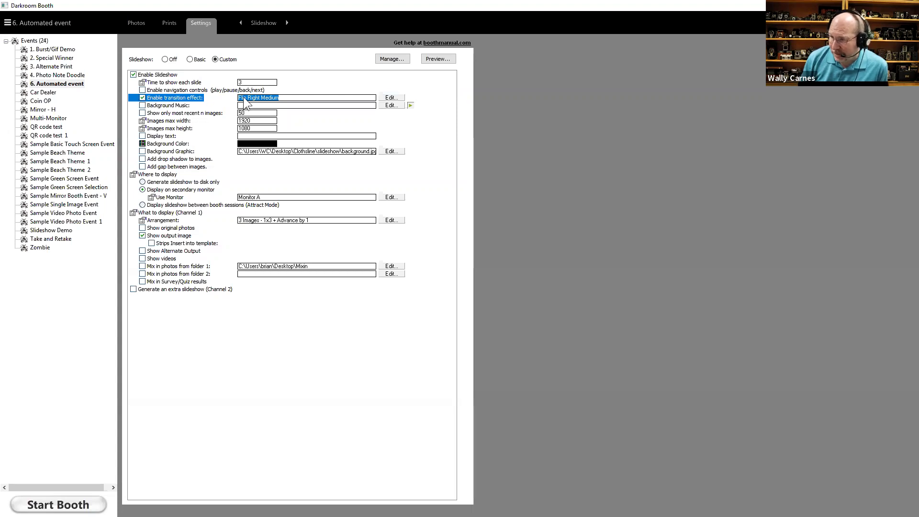
{"action": "left_click", "coordinate": [391, 98]}
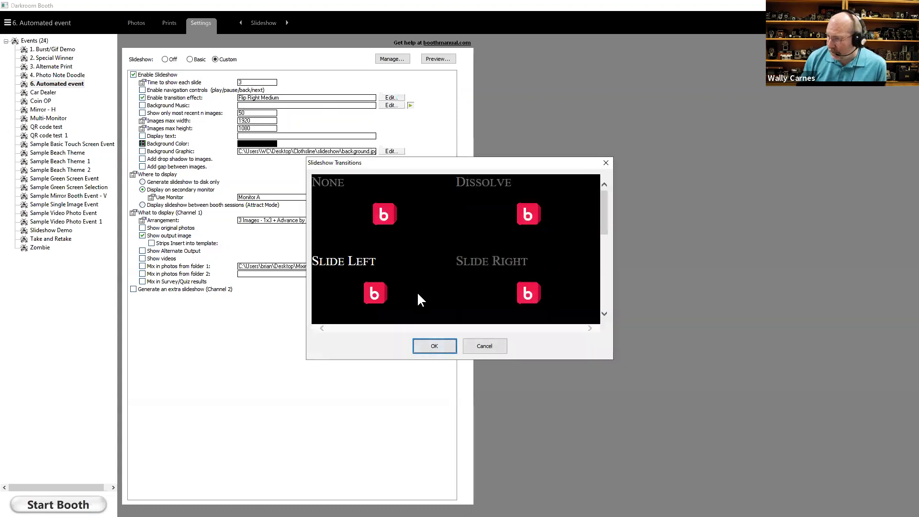
{"action": "mouse_move", "coordinate": [604, 195]}
{"action": "left_mouse_down"}
{"action": "mouse_move", "coordinate": [597, 283]}
{"action": "mouse_move", "coordinate": [593, 188]}
{"action": "left_mouse_up"}
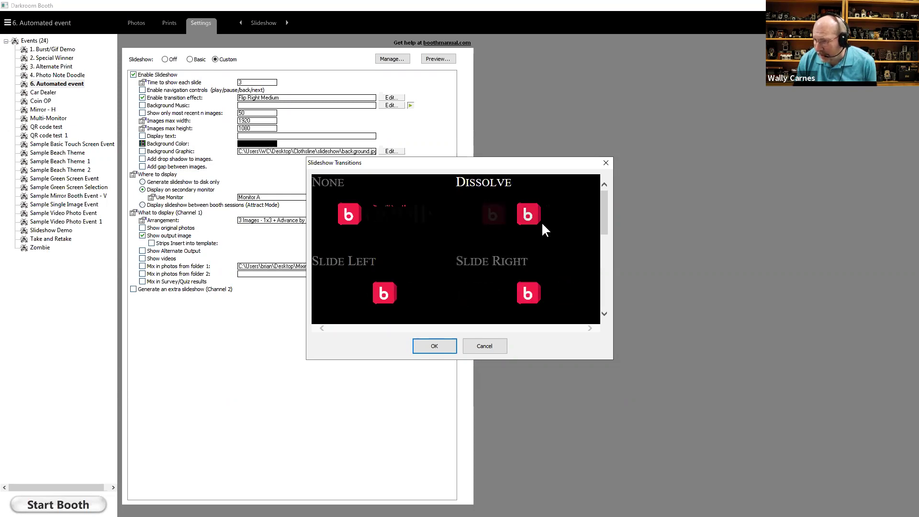
{"action": "scroll", "coordinate": [537, 242], "scroll_direction": "down", "scroll_amount": 2}
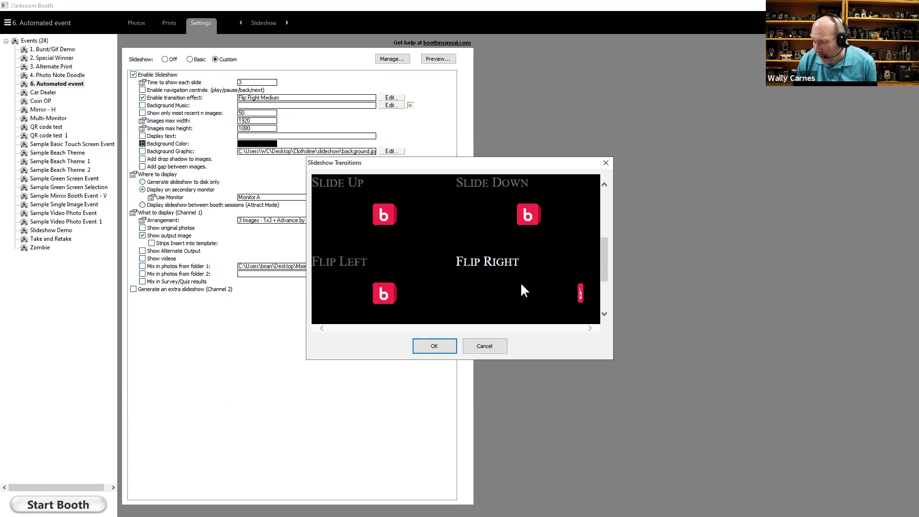
{"action": "left_click", "coordinate": [485, 346]}
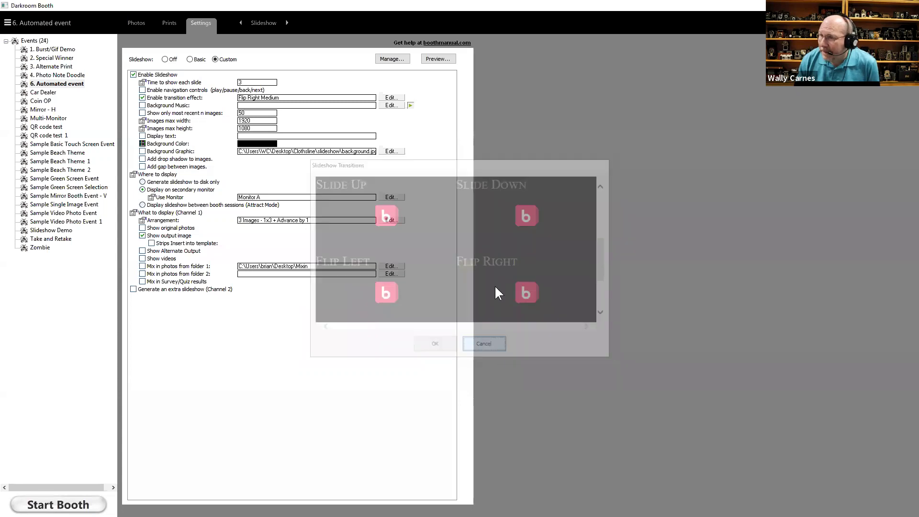
- Enable Background Music and dismiss the Choose Sound File dialog without picking a file
{"action": "left_click", "coordinate": [142, 105]}
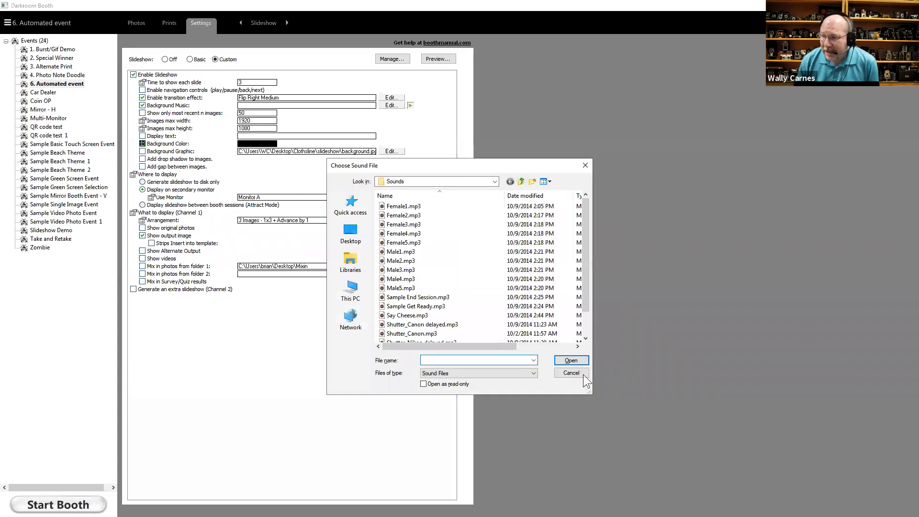
{"action": "key", "text": "Escape"}
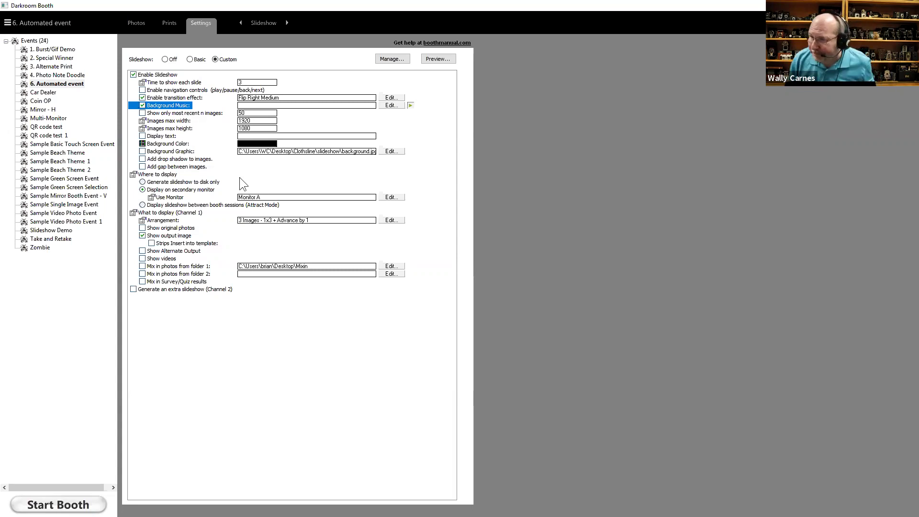
- Turn background music off, set image max size 1920 x 1080, and enable Display text
{"action": "left_click", "coordinate": [142, 105]}
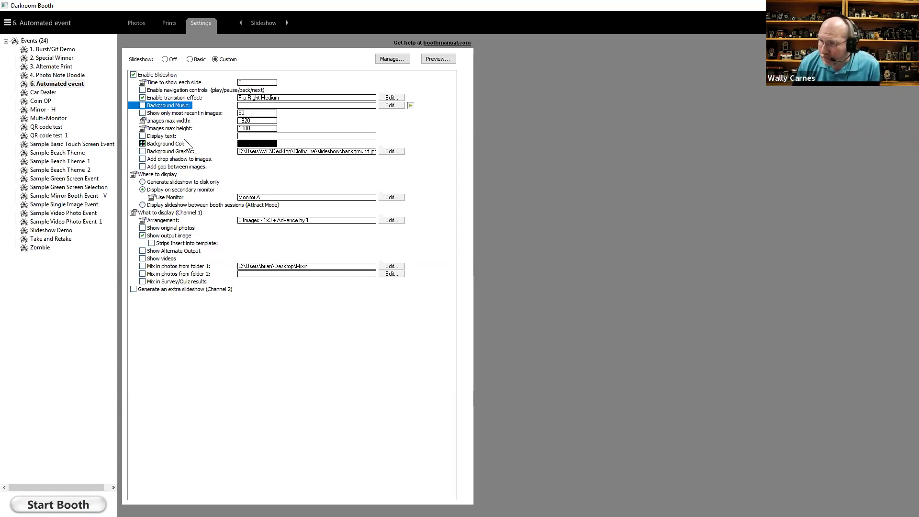
{"action": "left_click", "coordinate": [143, 97]}
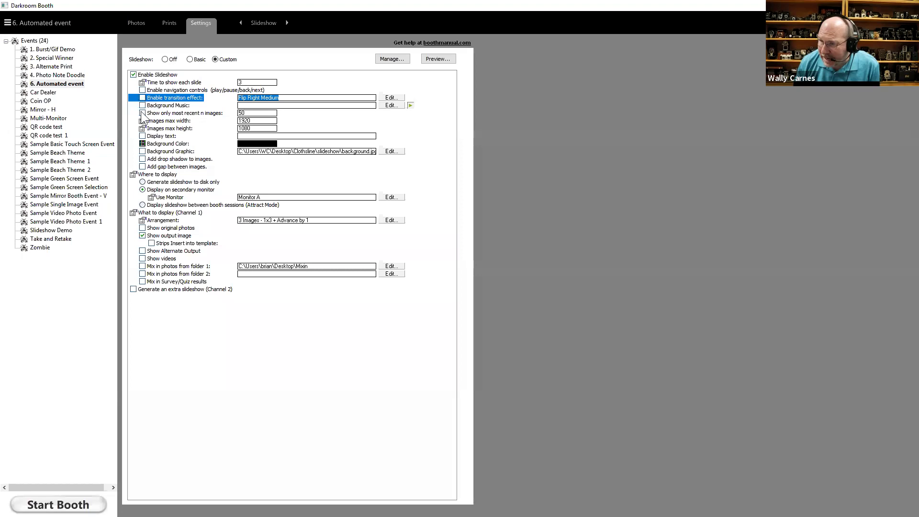
{"action": "left_click", "coordinate": [143, 120]}
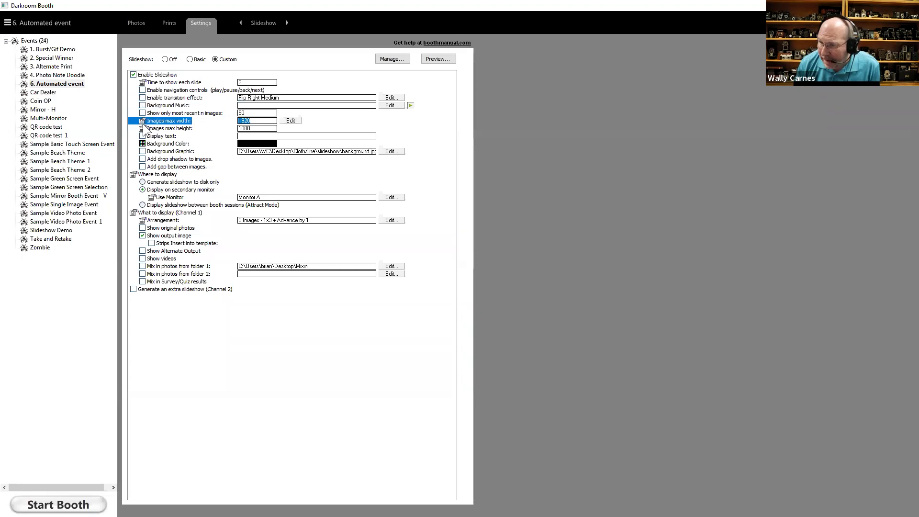
{"action": "left_click", "coordinate": [142, 128]}
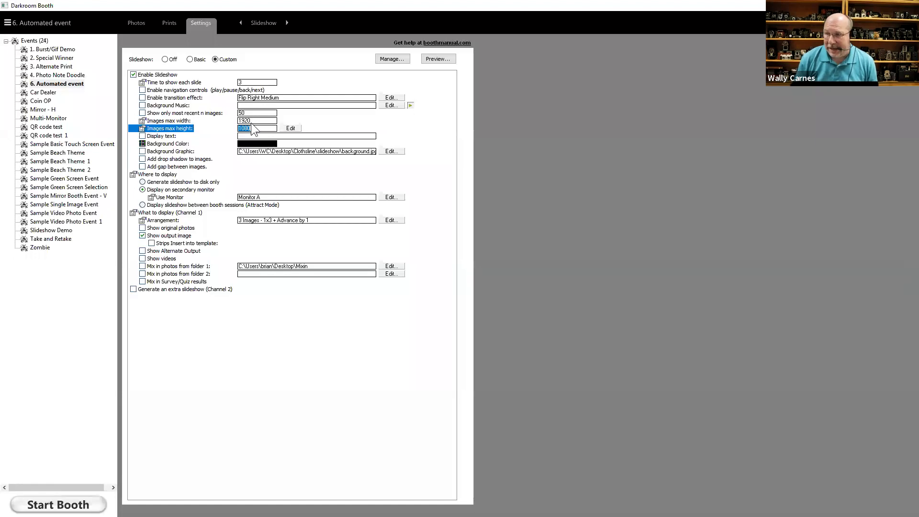
{"action": "left_click", "coordinate": [142, 136]}
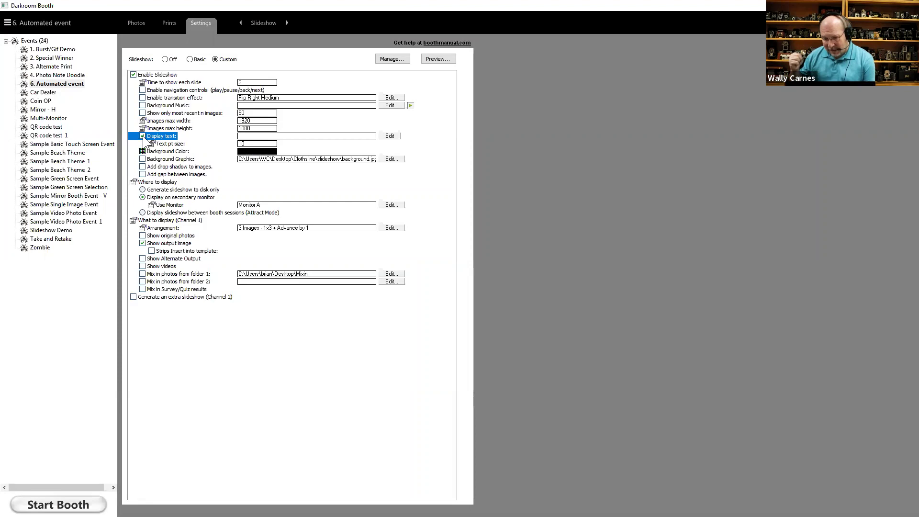
- Enter 'Click to exit' as the display text and preview the slideshow with it
{"action": "left_click", "coordinate": [281, 136]}
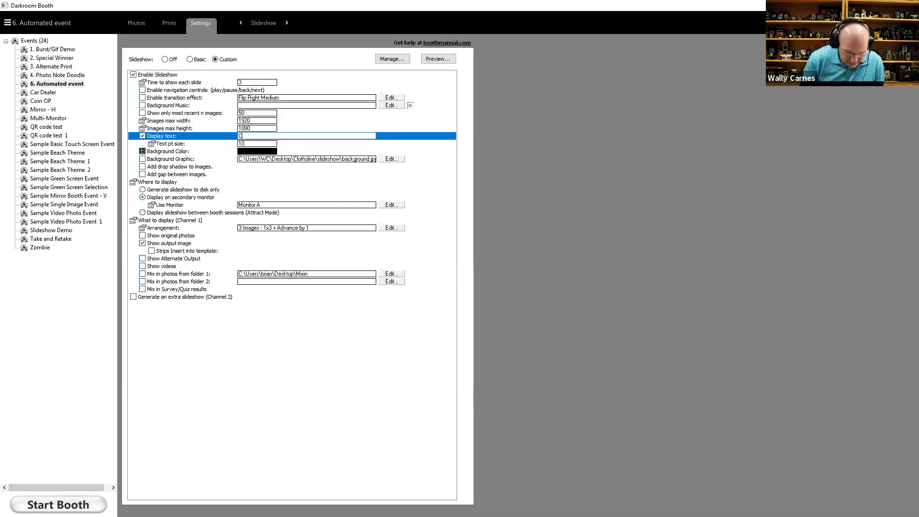
{"action": "type", "text": "Click "}
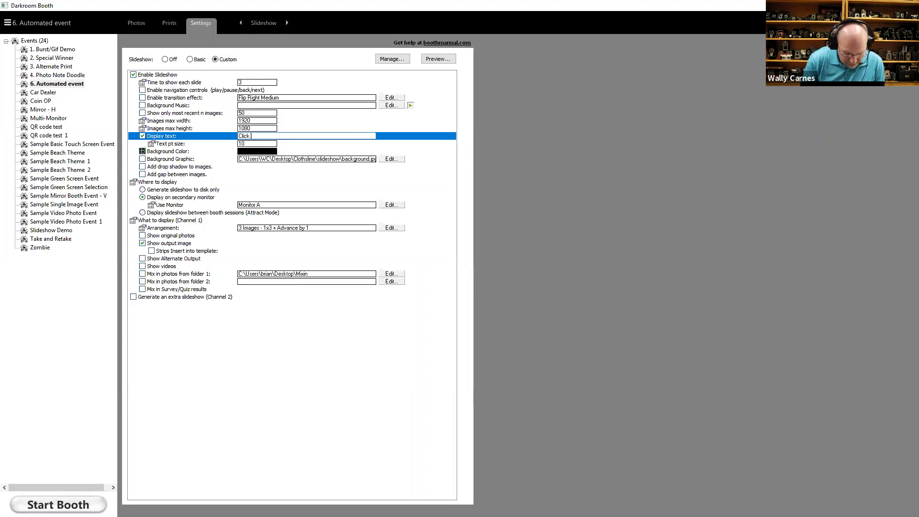
{"action": "type", "text": "to exit"}
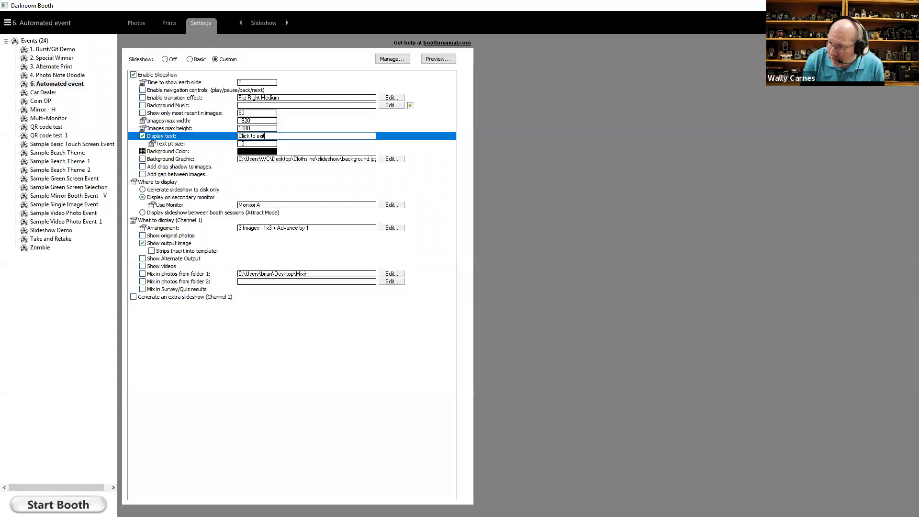
{"action": "left_click", "coordinate": [435, 58]}
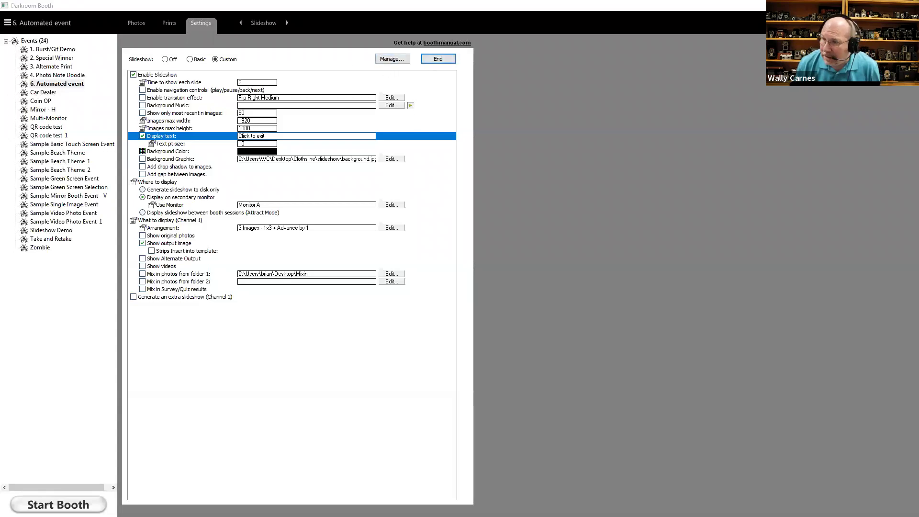
{"action": "key", "text": "Escape"}
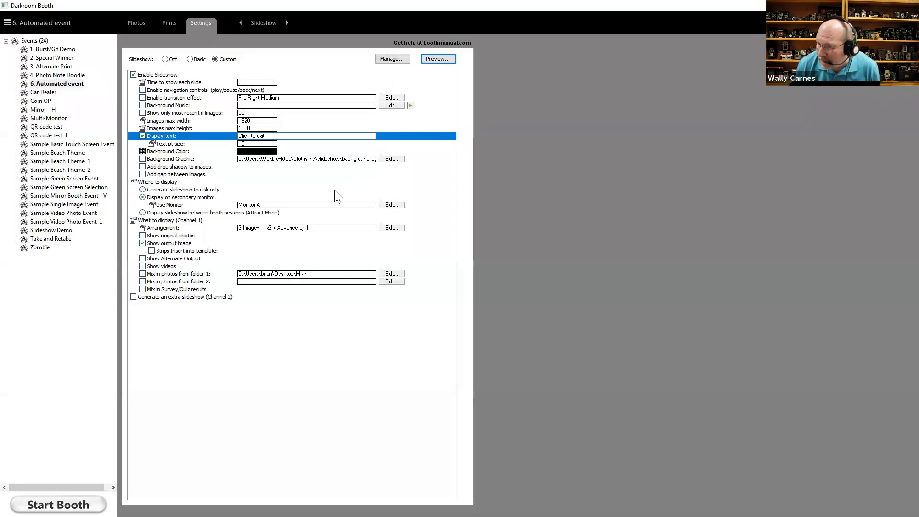
- Enable Attract Mode between booth sessions, preview it, then switch off Display text
{"action": "left_click", "coordinate": [142, 212]}
{"action": "left_click", "coordinate": [435, 60]}
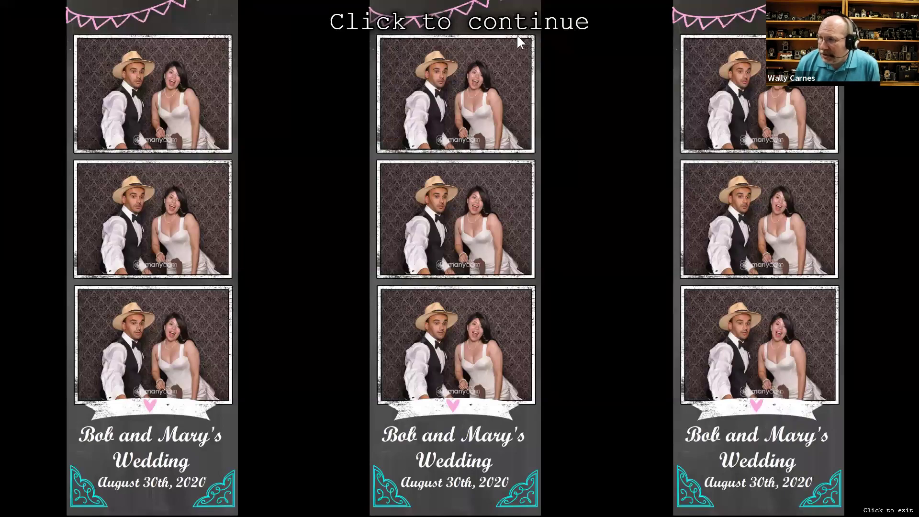
{"action": "left_click", "coordinate": [526, 24]}
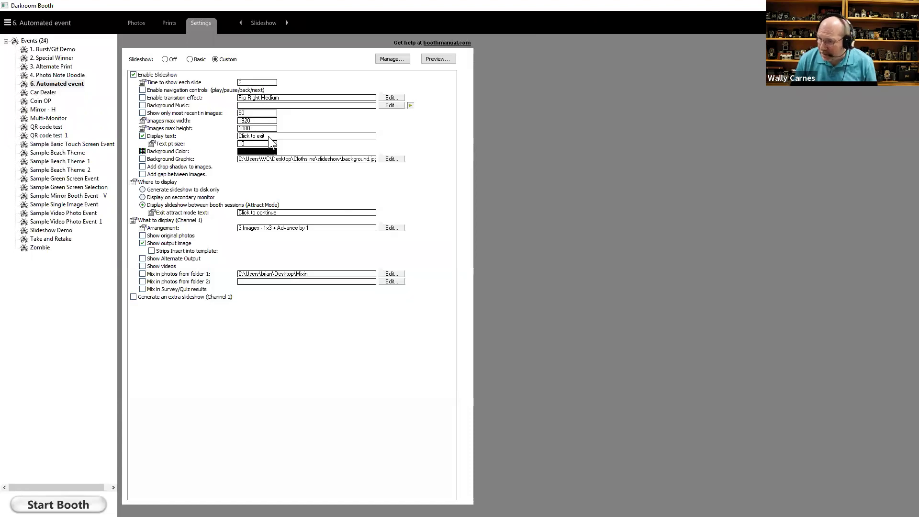
{"action": "left_click", "coordinate": [143, 137]}
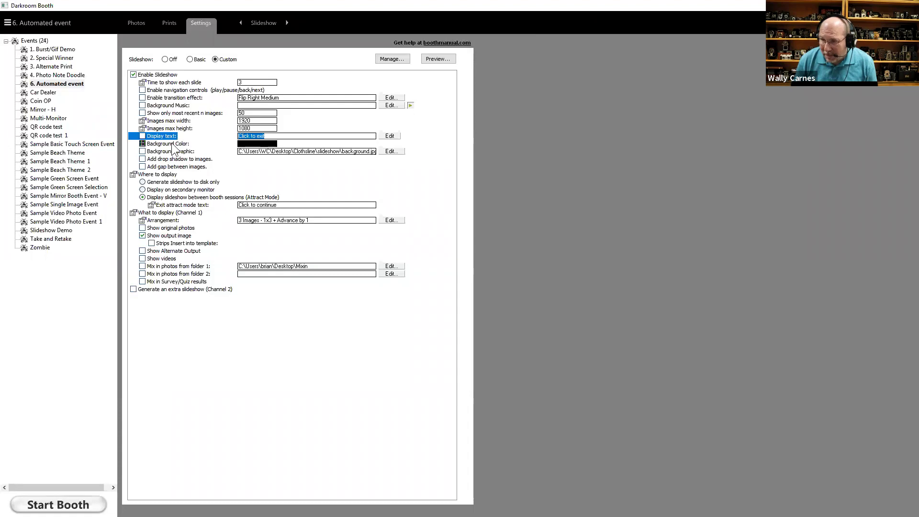
- Change the slideshow background colour to blue and preview the result
{"action": "left_click", "coordinate": [172, 144]}
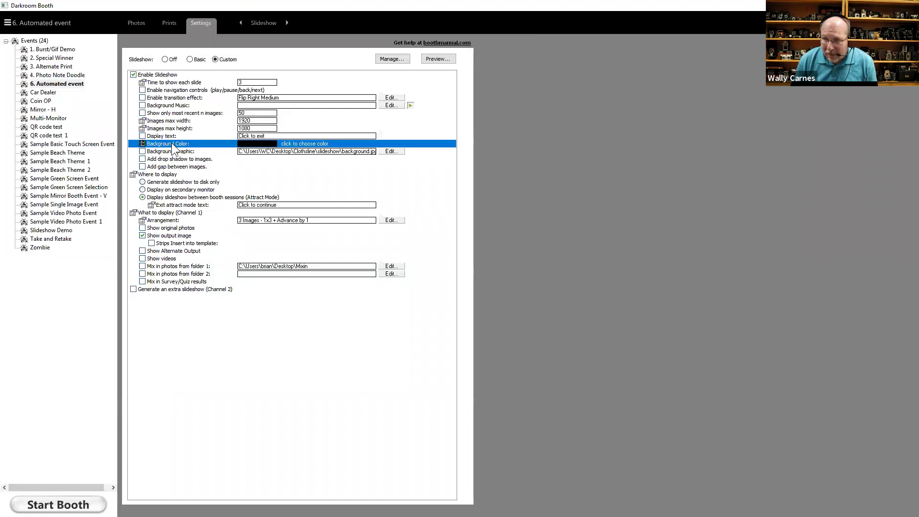
{"action": "left_click", "coordinate": [292, 146]}
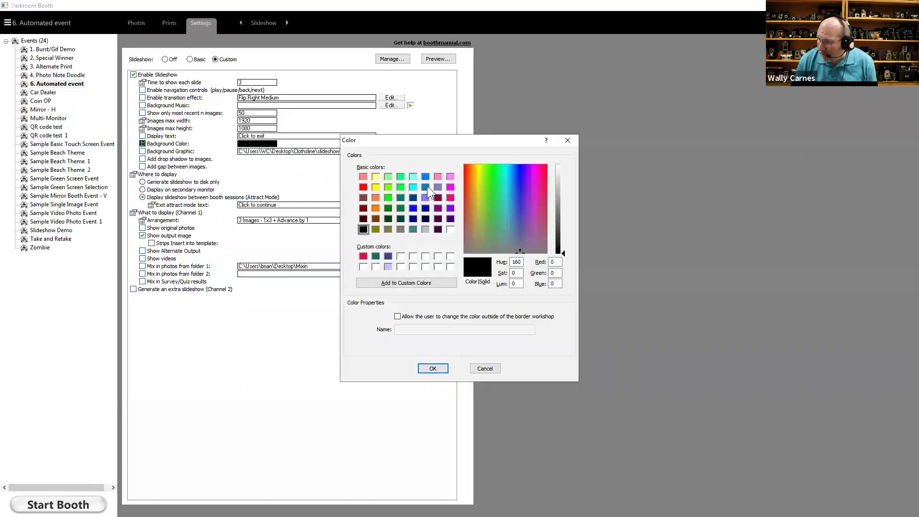
{"action": "left_click", "coordinate": [425, 187]}
{"action": "left_click", "coordinate": [433, 368]}
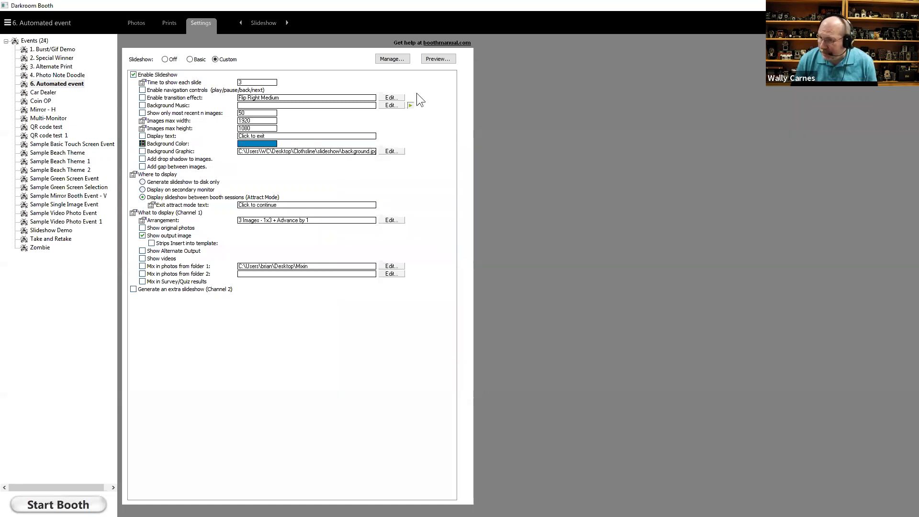
{"action": "left_click", "coordinate": [437, 59]}
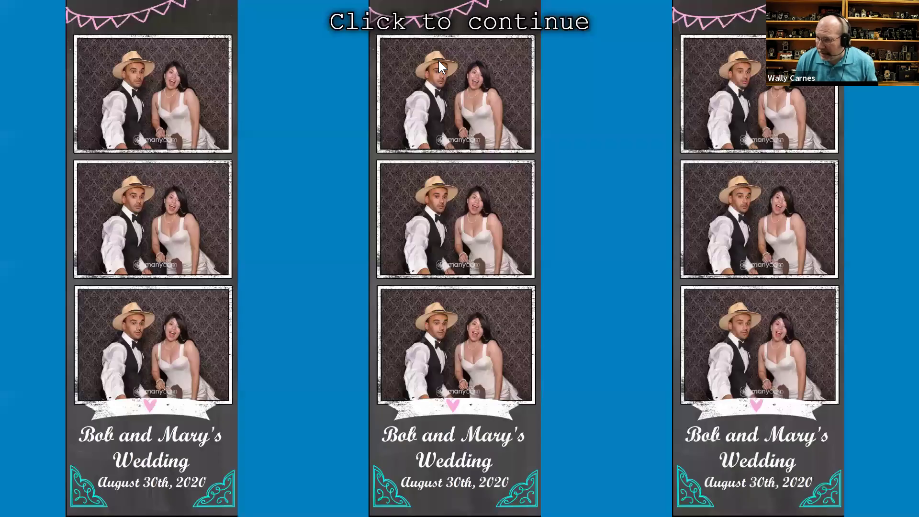
{"action": "left_click", "coordinate": [354, 227]}
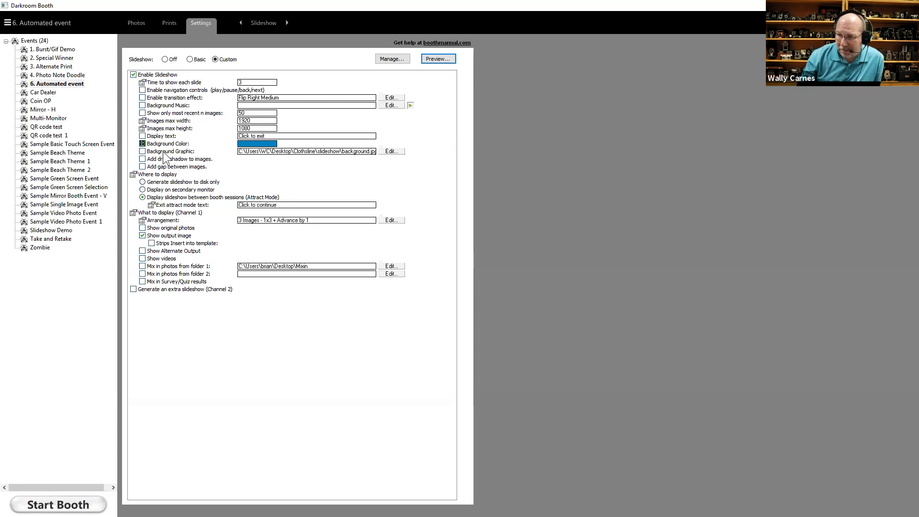
{"action": "left_click", "coordinate": [142, 151]}
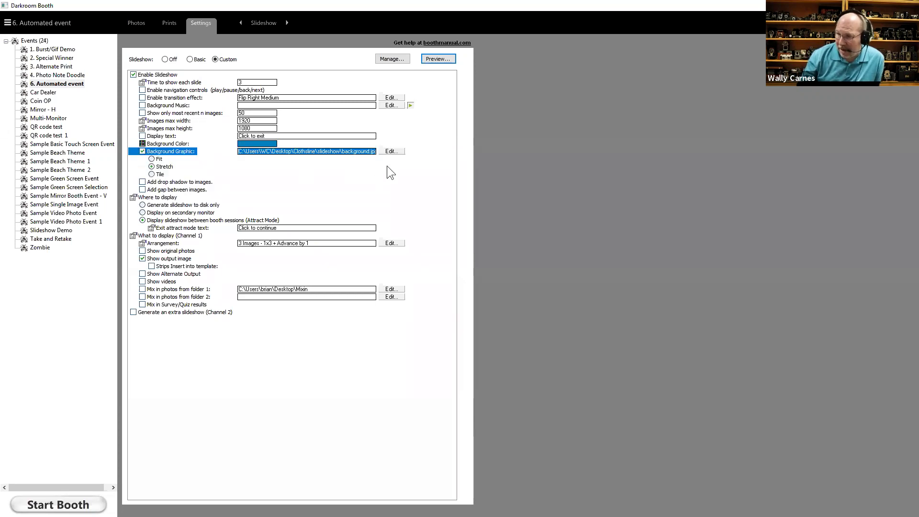
{"action": "left_click", "coordinate": [437, 58]}
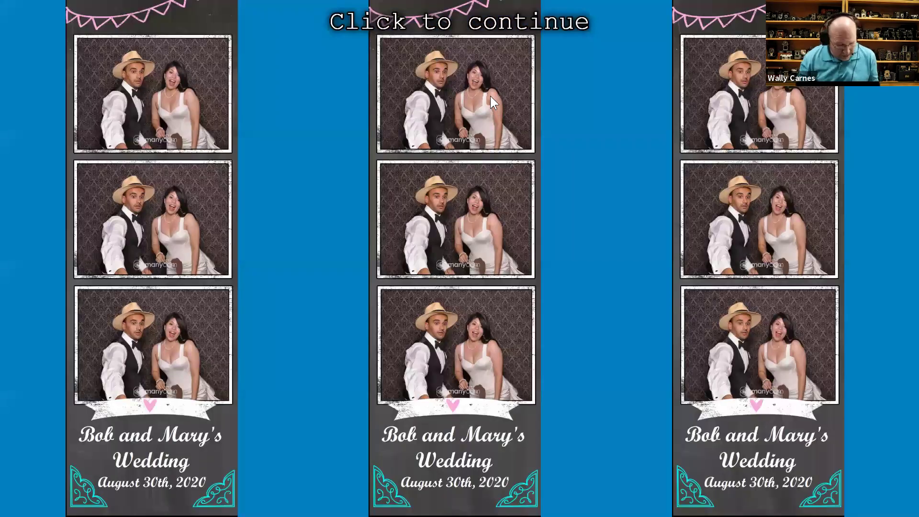
{"action": "left_click", "coordinate": [491, 101]}
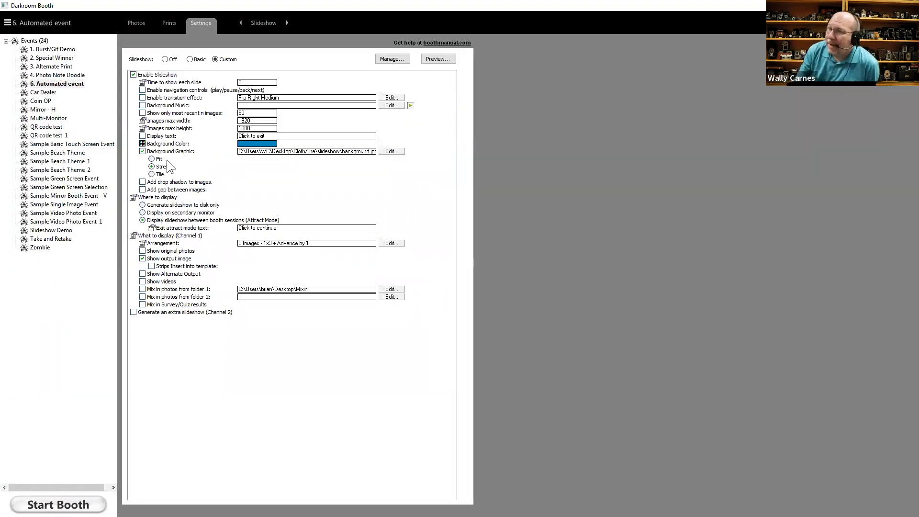
{"action": "left_click", "coordinate": [143, 151]}
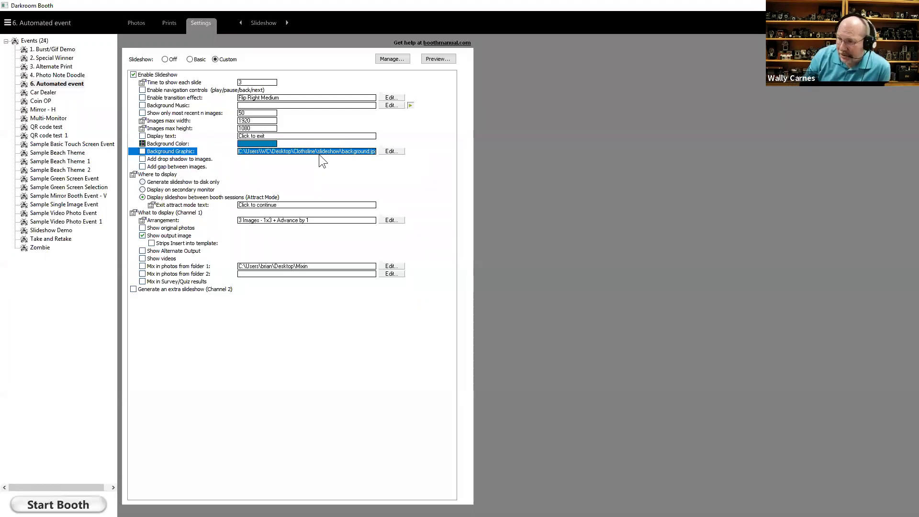
{"action": "left_click", "coordinate": [142, 158]}
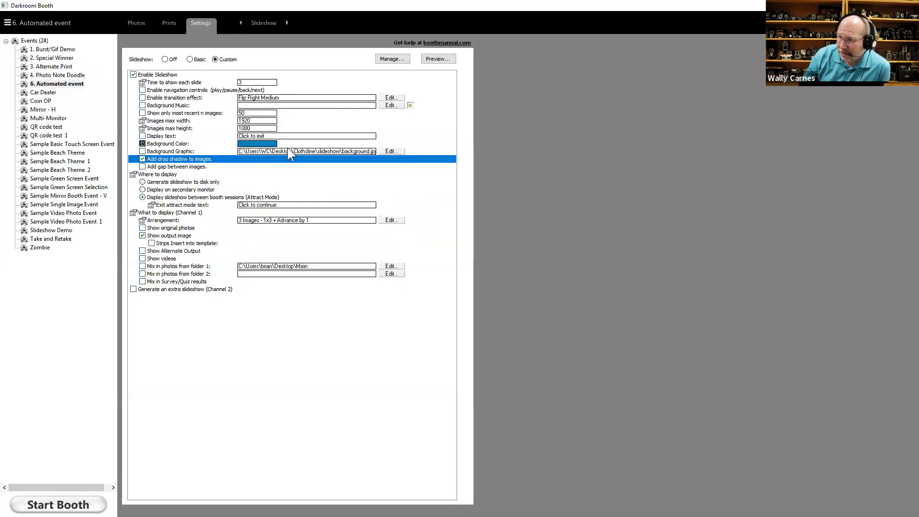
{"action": "left_click", "coordinate": [424, 60]}
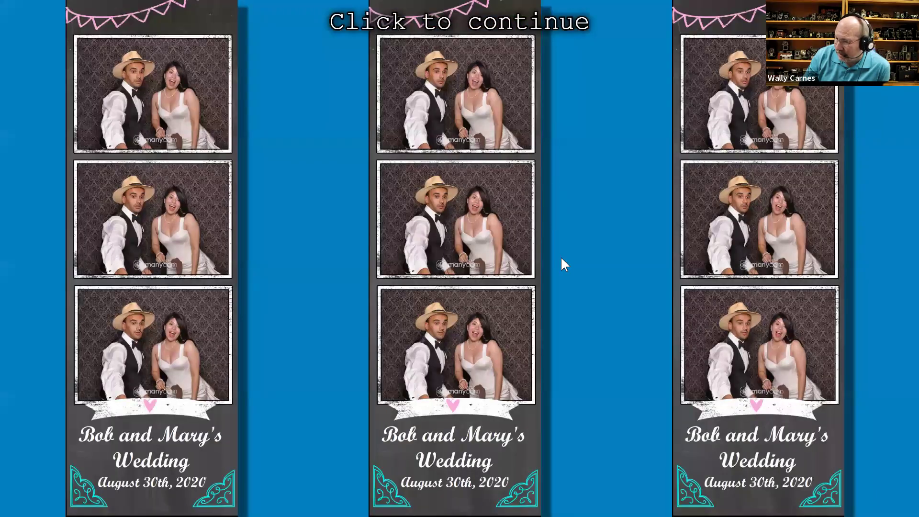
{"action": "left_click", "coordinate": [561, 257]}
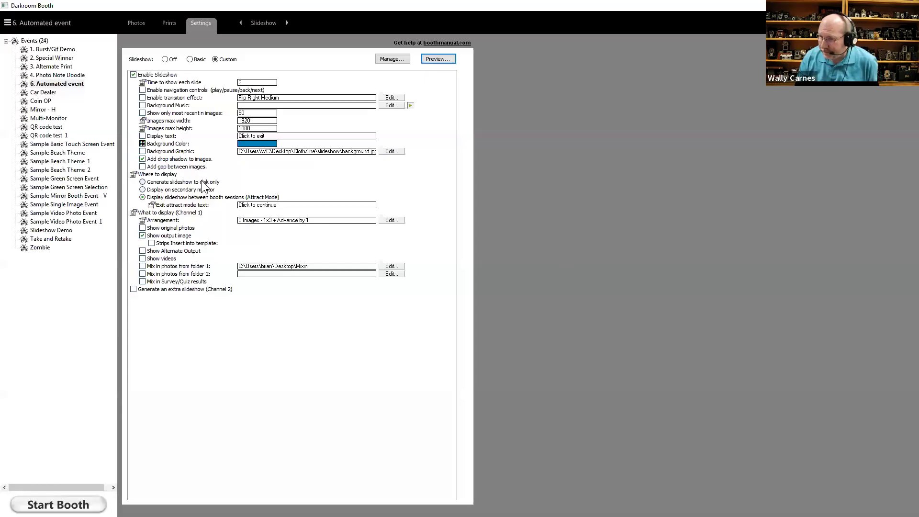
{"action": "left_click", "coordinate": [143, 160]}
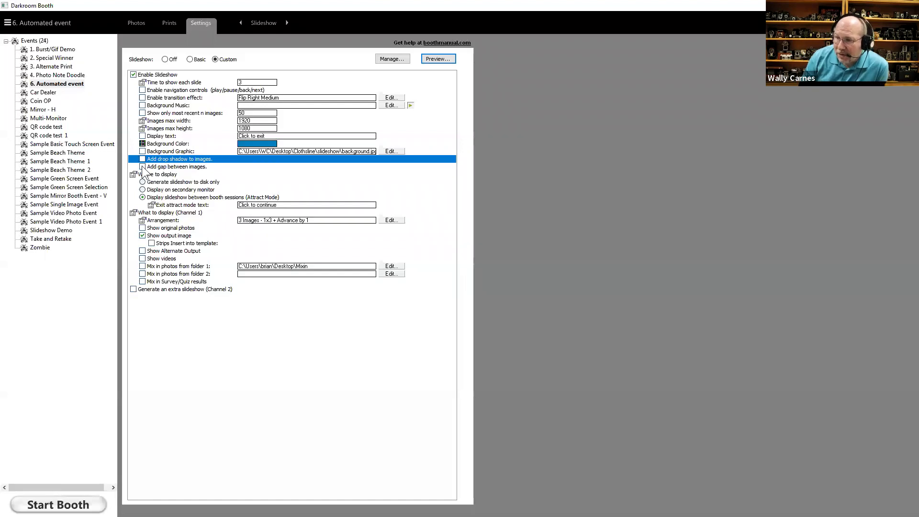
{"action": "left_click", "coordinate": [142, 166]}
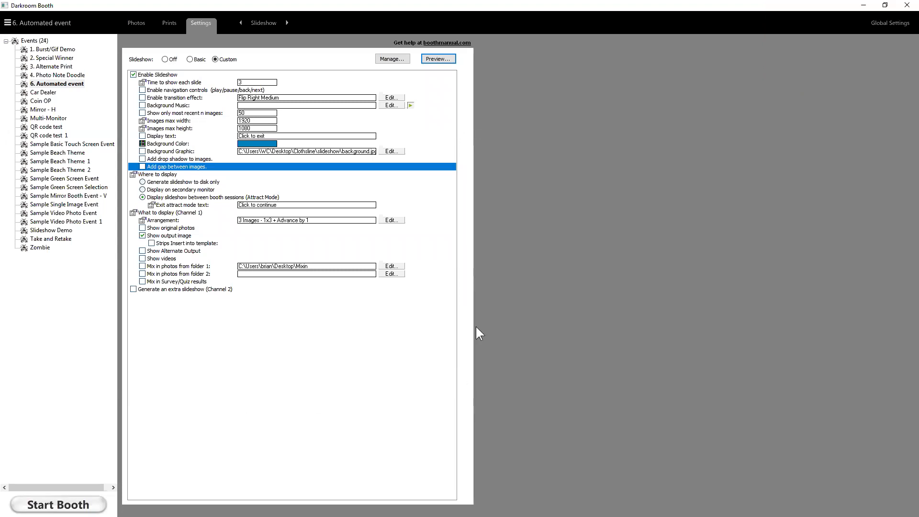
{"action": "left_click", "coordinate": [156, 175]}
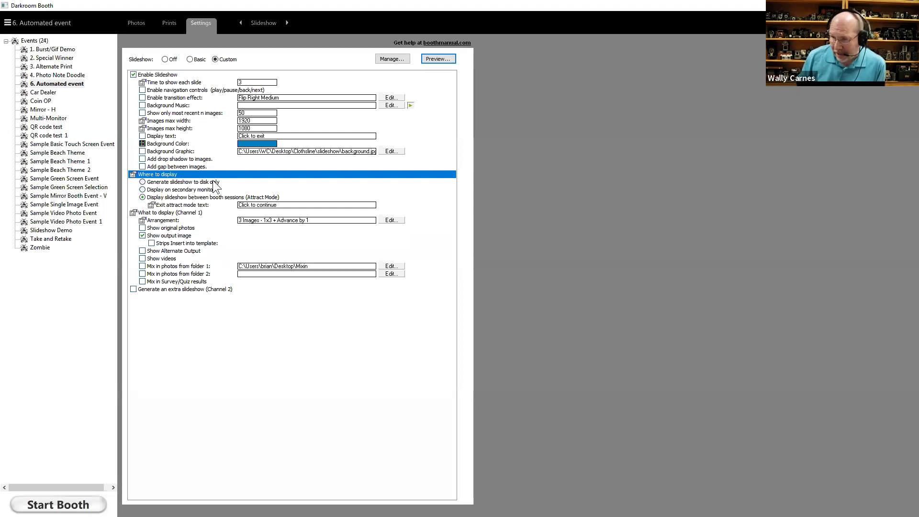
{"action": "left_click", "coordinate": [142, 189]}
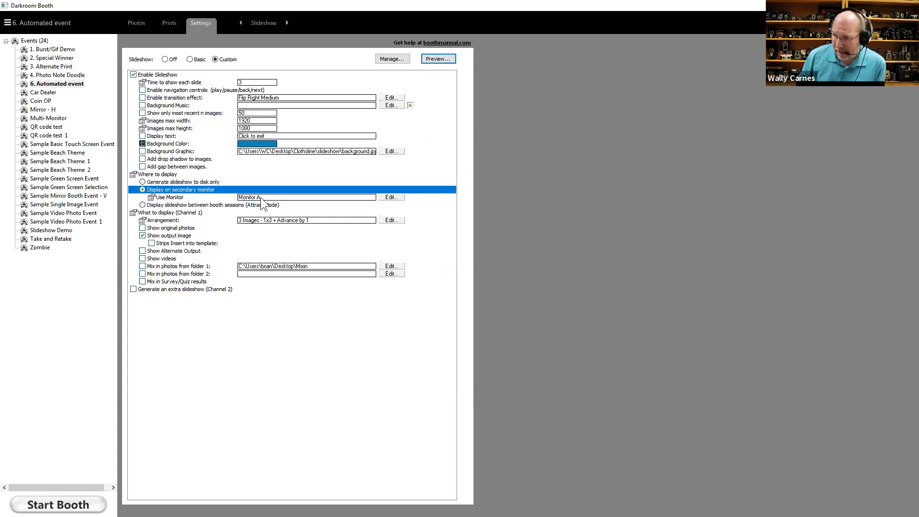
{"action": "left_click", "coordinate": [391, 197]}
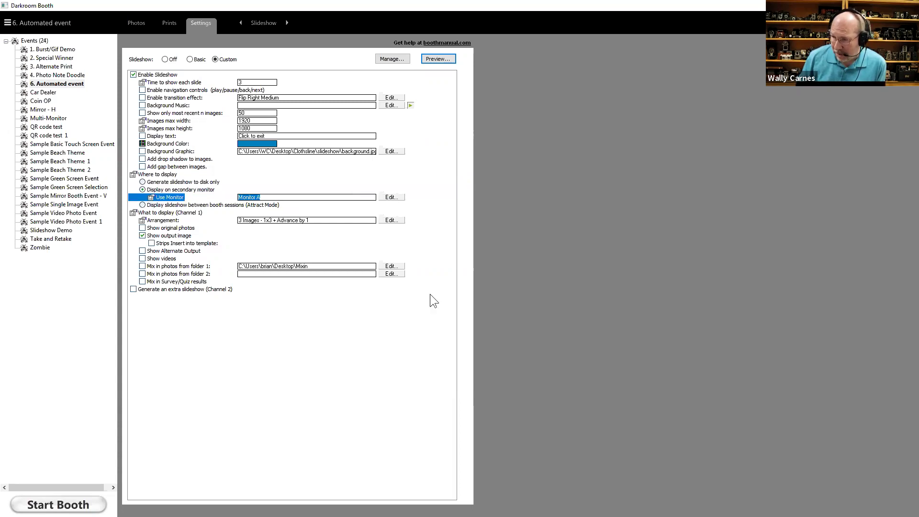
{"action": "left_click", "coordinate": [501, 259]}
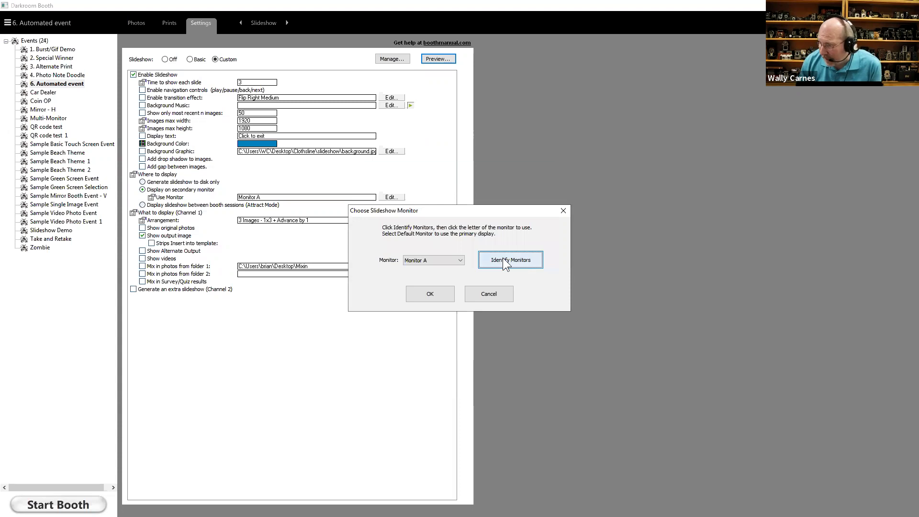
{"action": "left_click", "coordinate": [501, 257]}
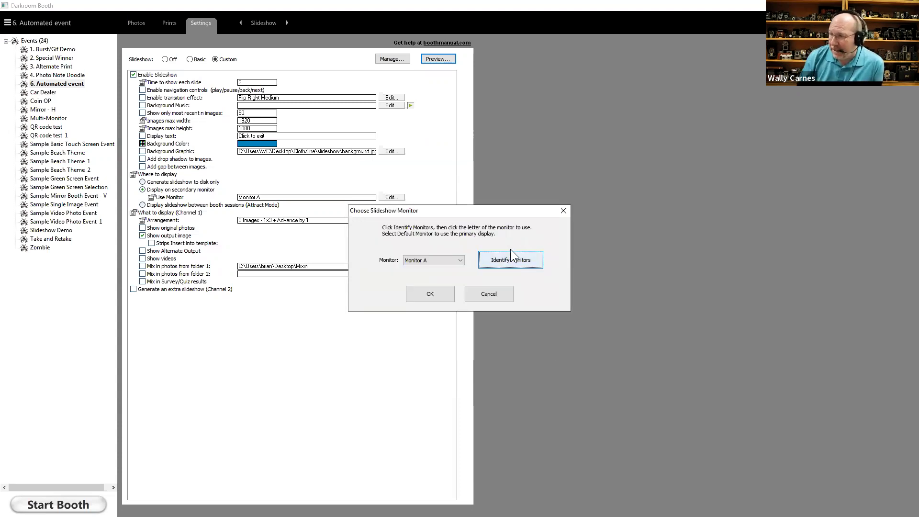
{"action": "left_click", "coordinate": [416, 261]}
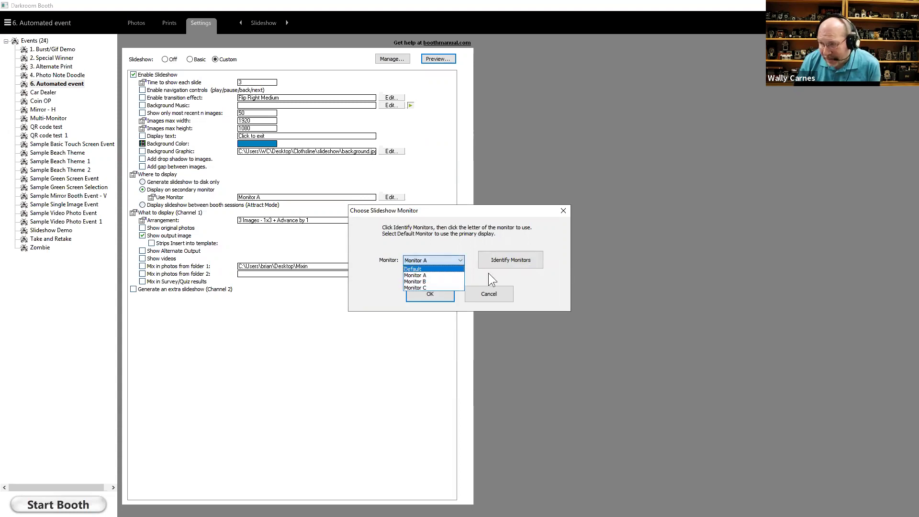
{"action": "left_click", "coordinate": [522, 278]}
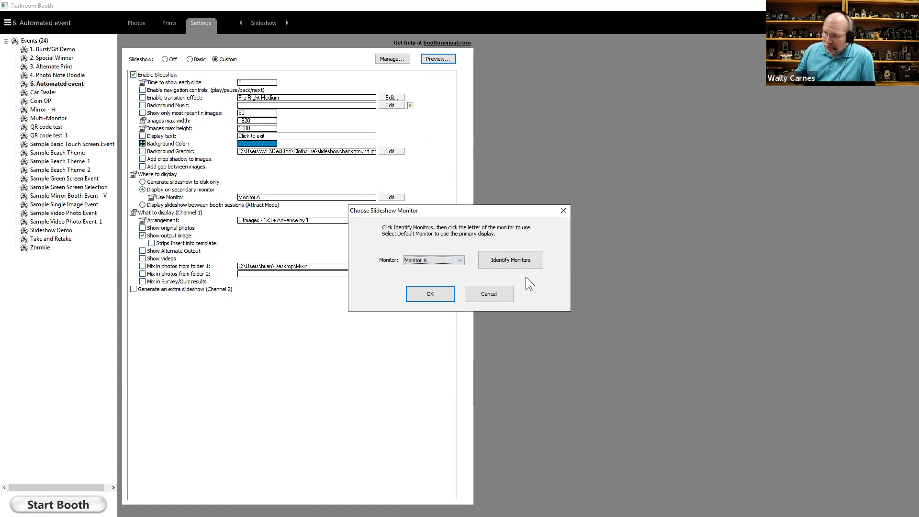
{"action": "left_click", "coordinate": [496, 295]}
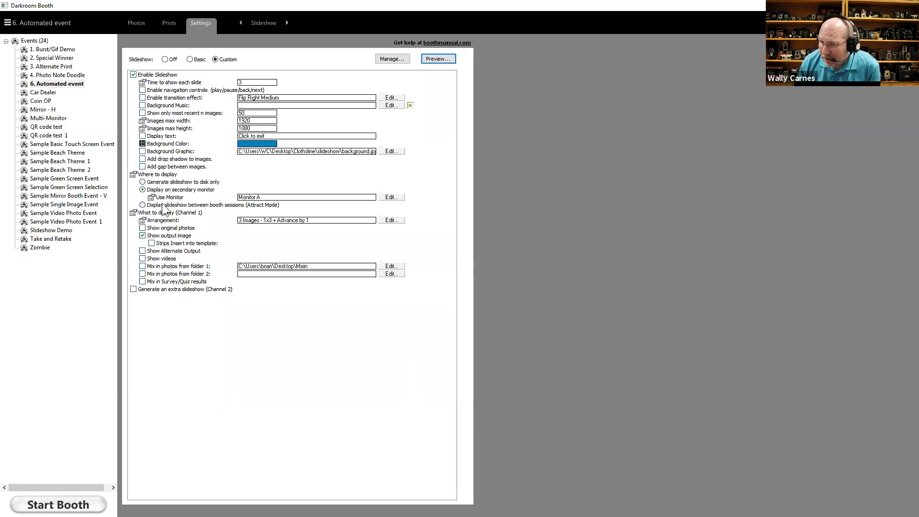
{"action": "left_click", "coordinate": [142, 204]}
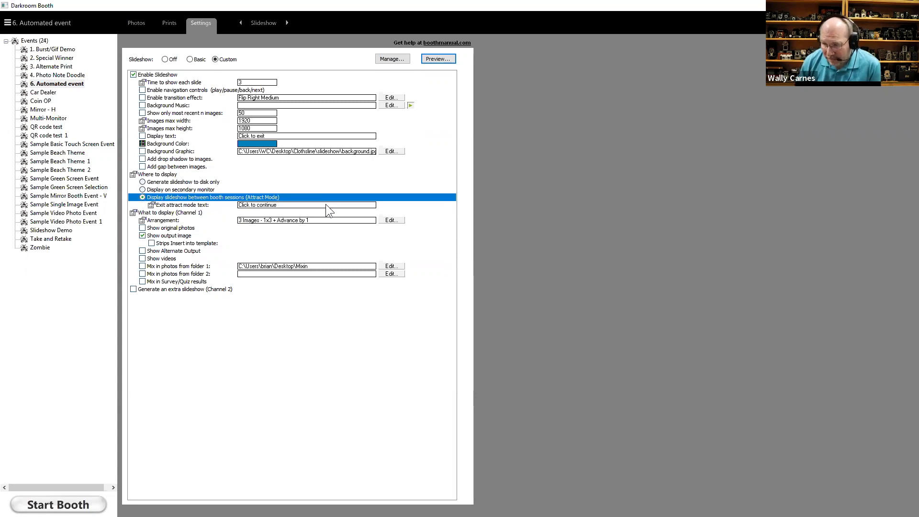
{"action": "left_click", "coordinate": [436, 59]}
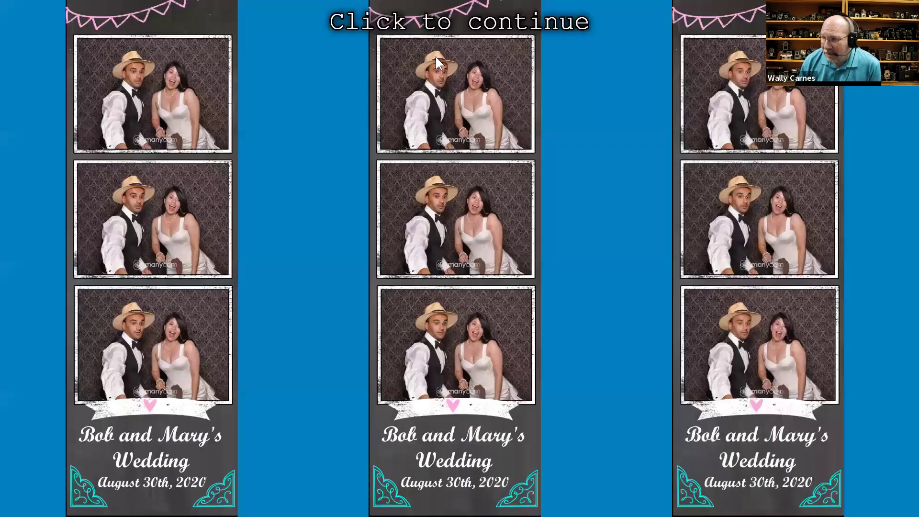
{"action": "left_click", "coordinate": [435, 56]}
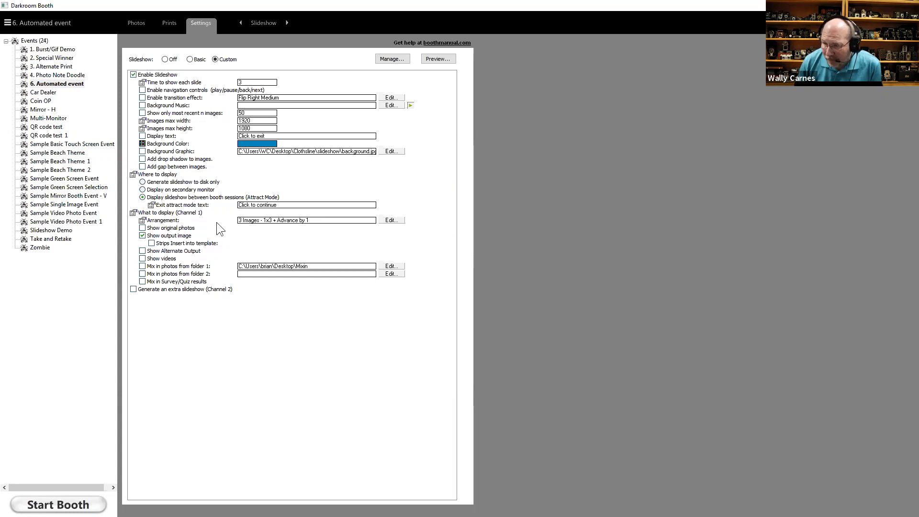
- Browse the arrangement layouts: single image, side-by-side, stacked, and three-column
{"action": "left_click", "coordinate": [400, 221]}
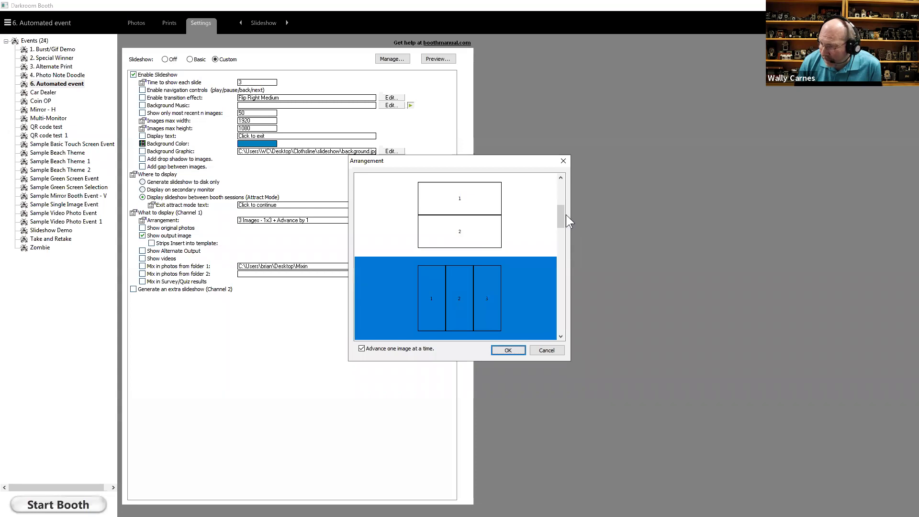
{"action": "left_click_drag", "start_coordinate": [561, 218], "coordinate": [552, 195]}
{"action": "left_click", "coordinate": [472, 202]}
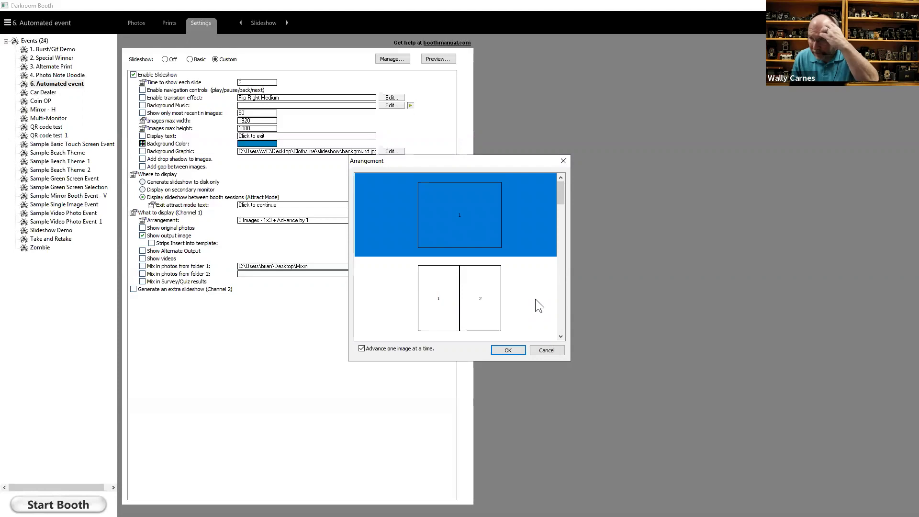
{"action": "left_click", "coordinate": [497, 324]}
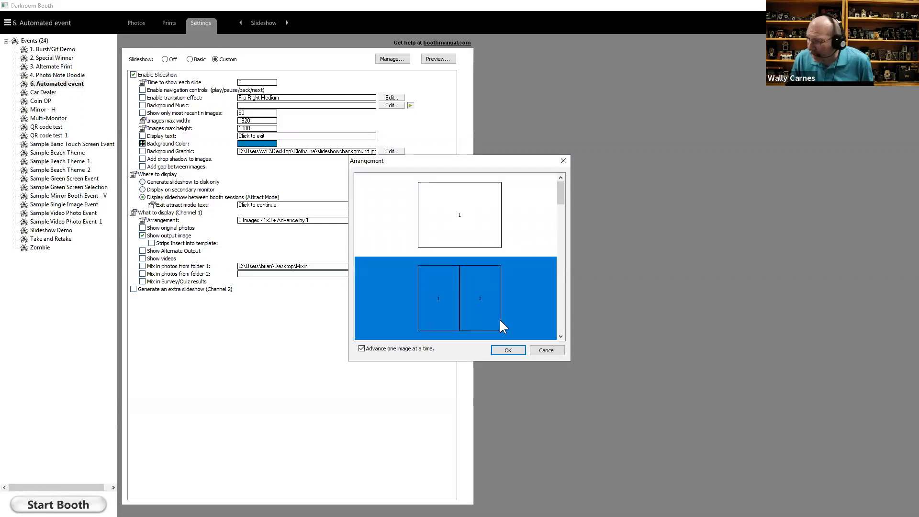
{"action": "left_click", "coordinate": [561, 336]}
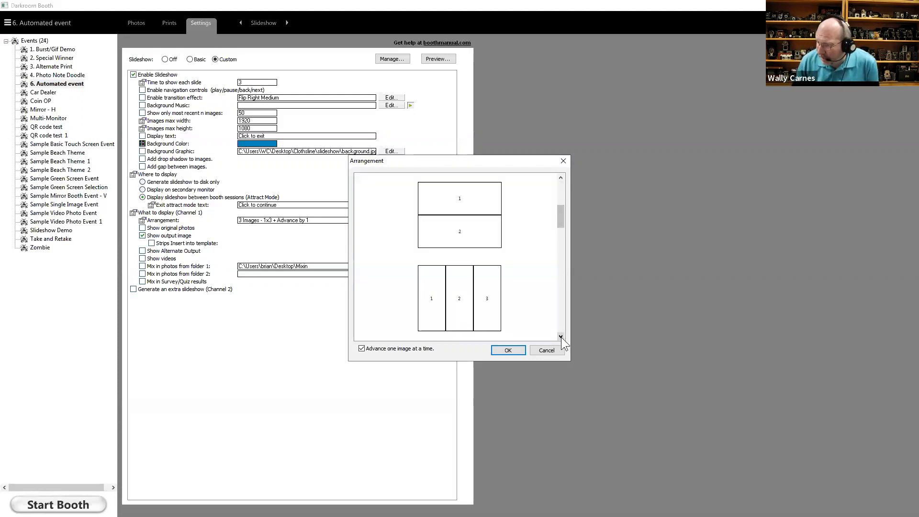
{"action": "left_click", "coordinate": [464, 209]}
{"action": "left_click", "coordinate": [472, 310]}
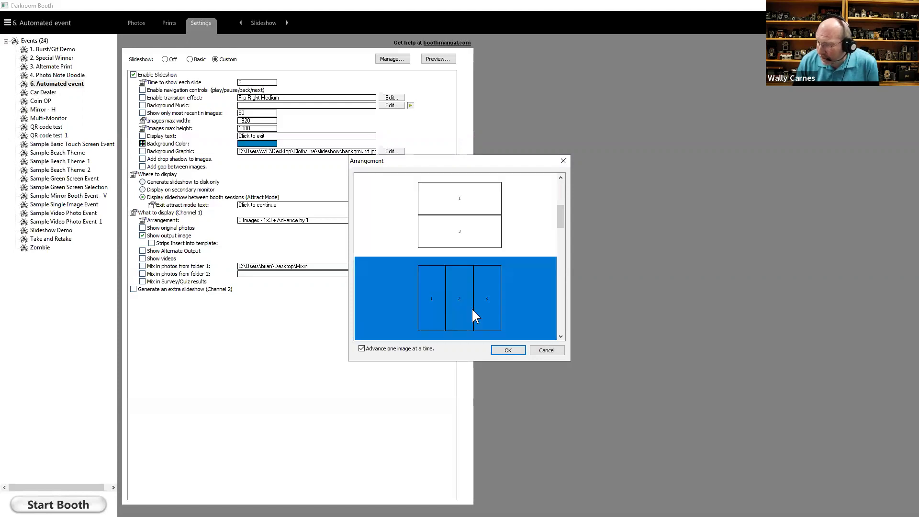
{"action": "left_click", "coordinate": [560, 336]}
{"action": "left_click", "coordinate": [560, 336]}
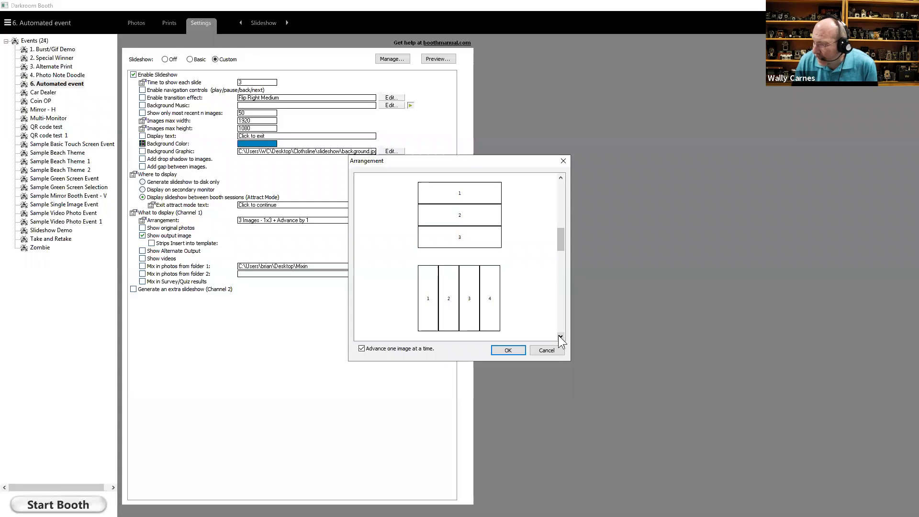
{"action": "left_click", "coordinate": [483, 297]}
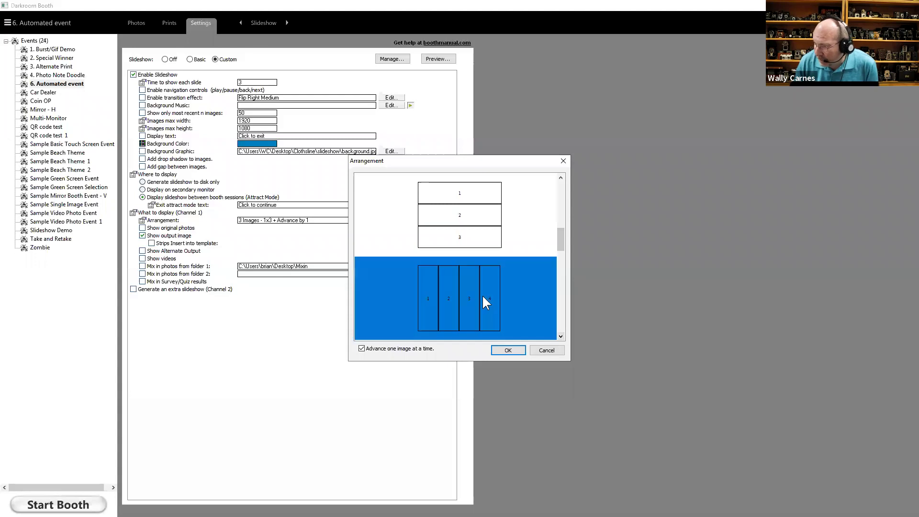
- Choose the '9 Images - 3x3 + Advance by 1' arrangement and preview it
{"action": "left_click", "coordinate": [561, 336]}
{"action": "left_click", "coordinate": [560, 336]}
{"action": "left_click", "coordinate": [560, 336]}
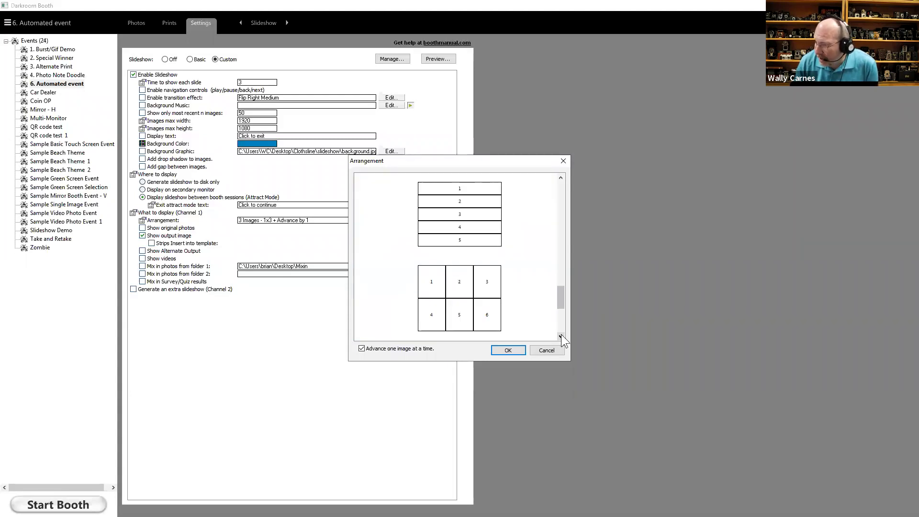
{"action": "left_click", "coordinate": [560, 337]}
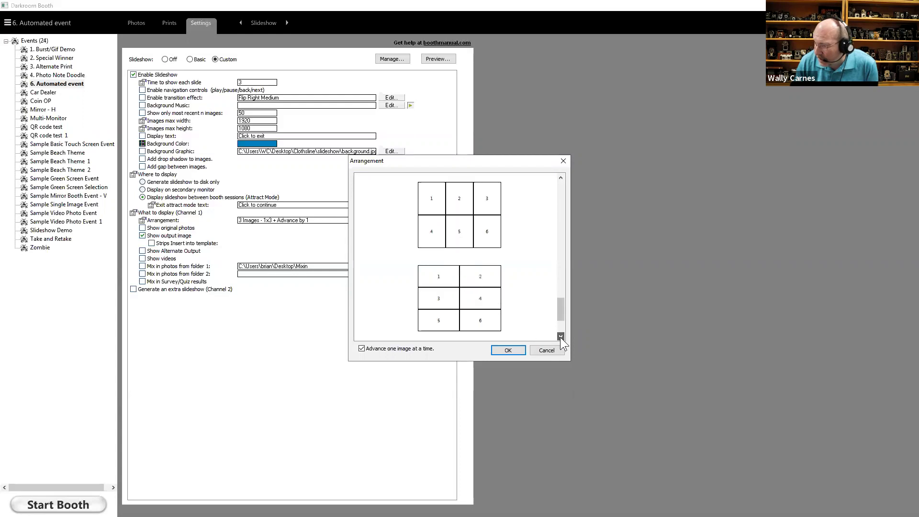
{"action": "left_click", "coordinate": [519, 333]}
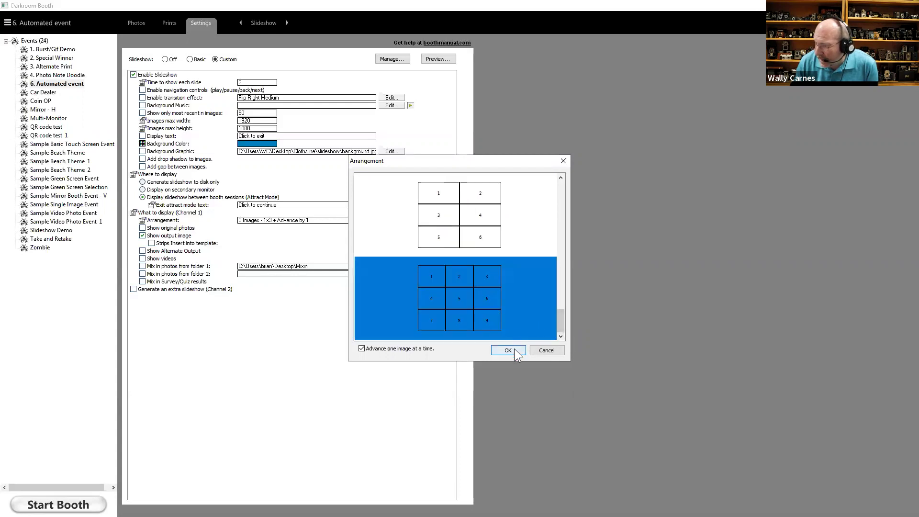
{"action": "left_click", "coordinate": [513, 350]}
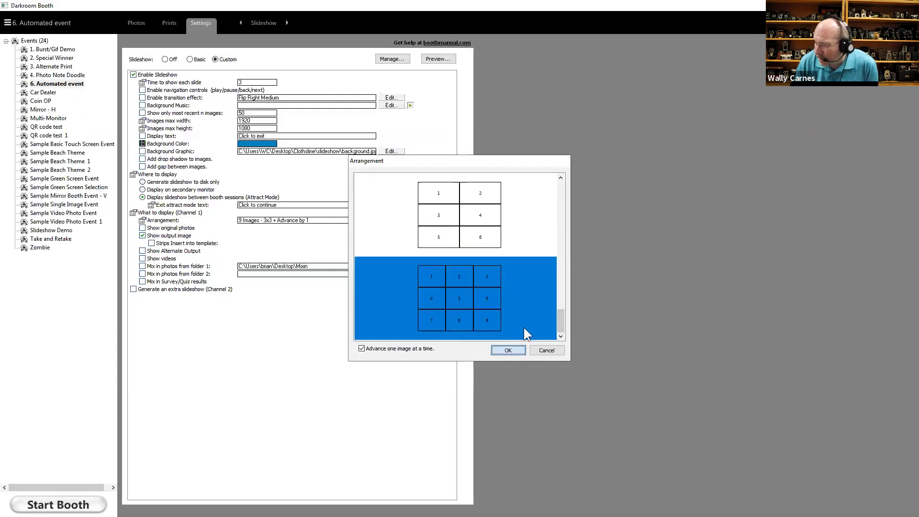
{"action": "left_click", "coordinate": [438, 59]}
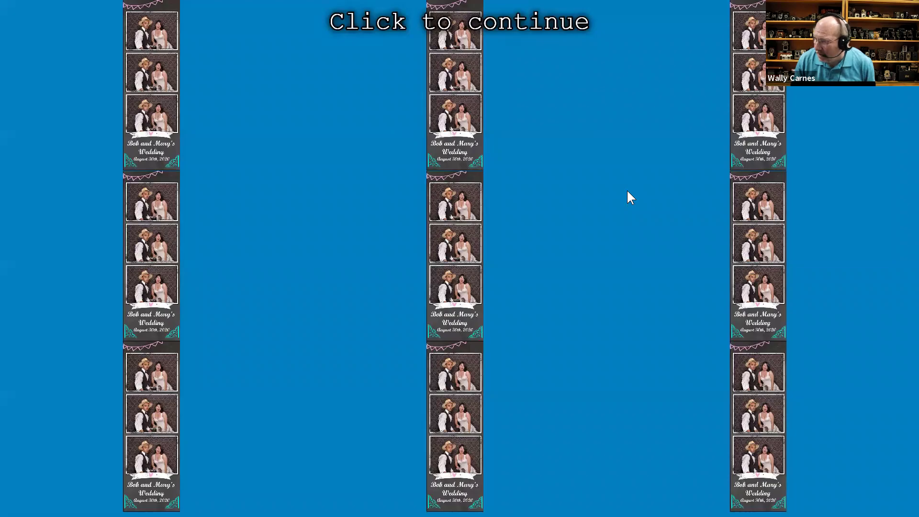
{"action": "left_click", "coordinate": [627, 191]}
- Switch the arrangement to '5 Images - 1x5 + Advance by 1' and preview it
{"action": "left_click", "coordinate": [391, 220]}
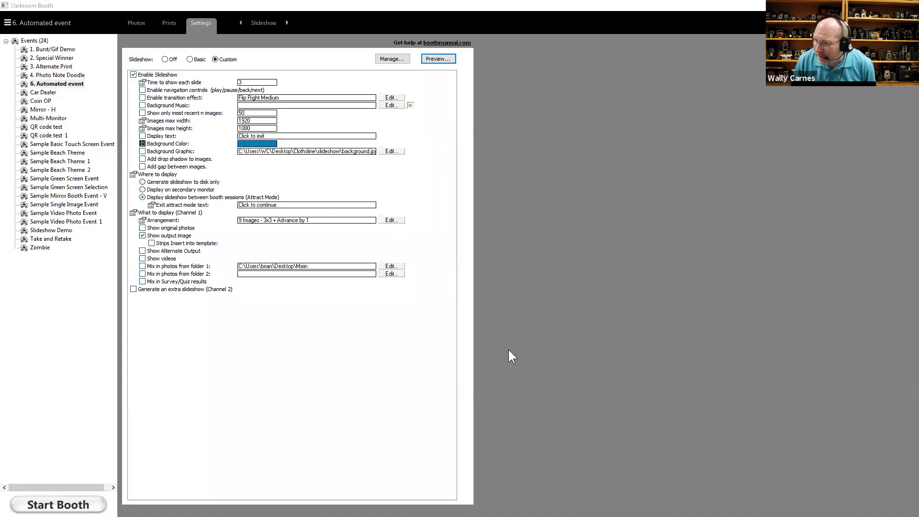
{"action": "left_click", "coordinate": [560, 178]}
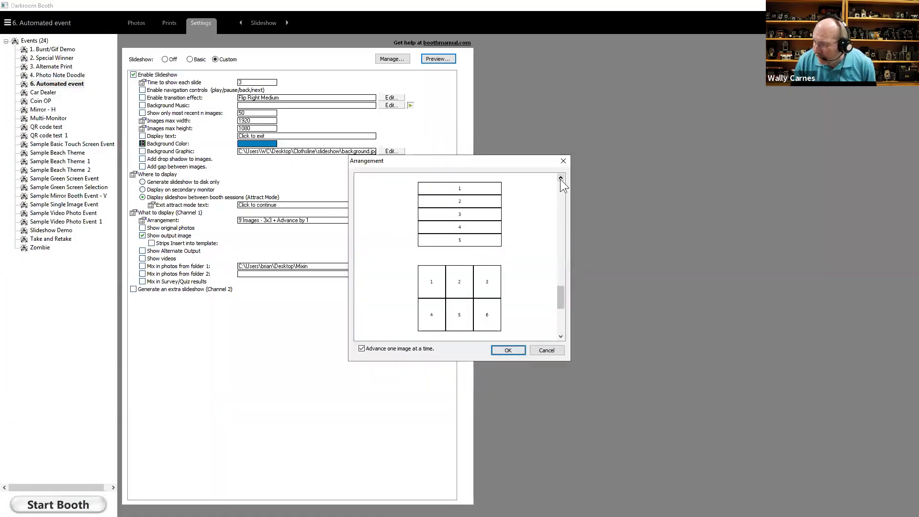
{"action": "left_click", "coordinate": [466, 217]}
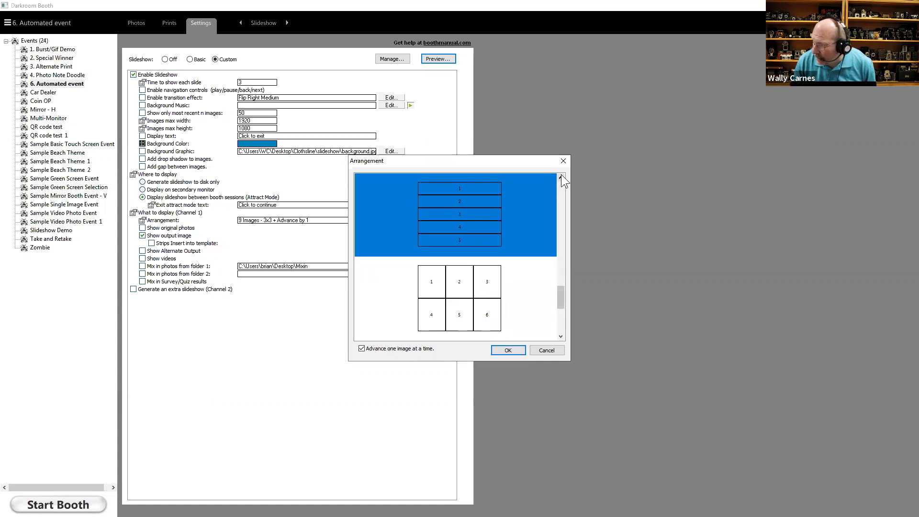
{"action": "left_click", "coordinate": [560, 177]}
{"action": "left_click", "coordinate": [475, 218]}
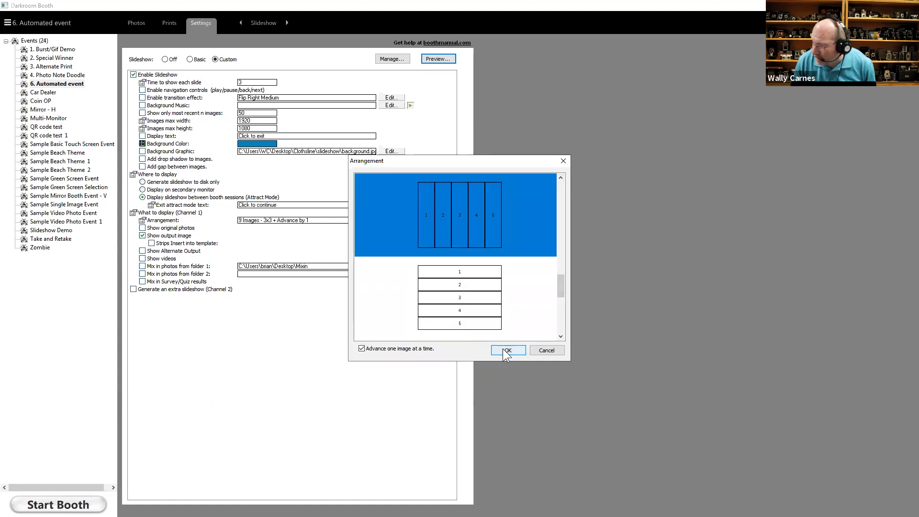
{"action": "left_click", "coordinate": [506, 351]}
{"action": "left_click", "coordinate": [430, 61]}
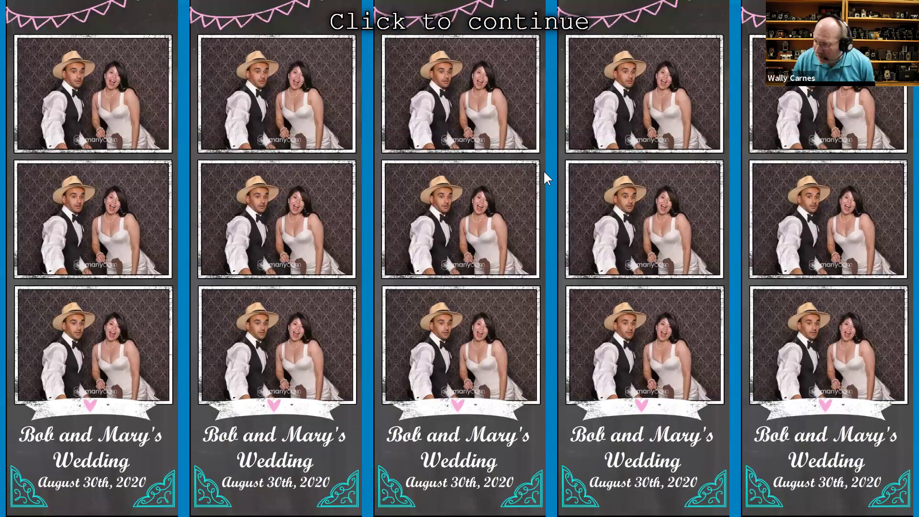
{"action": "left_click", "coordinate": [544, 170]}
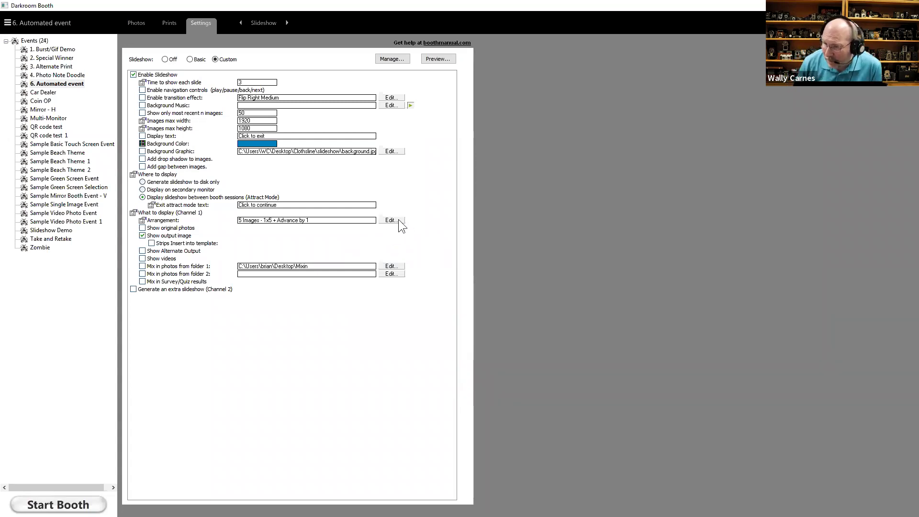
- Enable Show original photos and insert the originals into the Dry Line SS2 template
{"action": "left_click", "coordinate": [142, 227]}
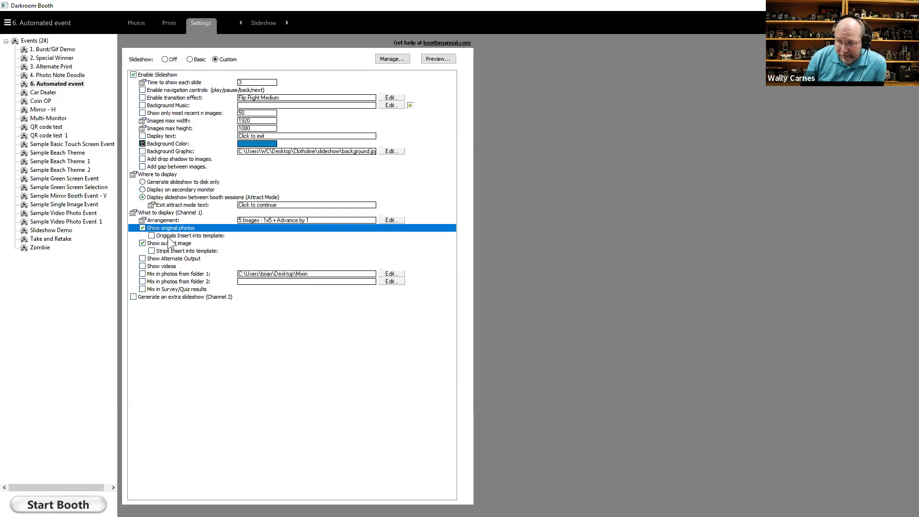
{"action": "left_click", "coordinate": [168, 236]}
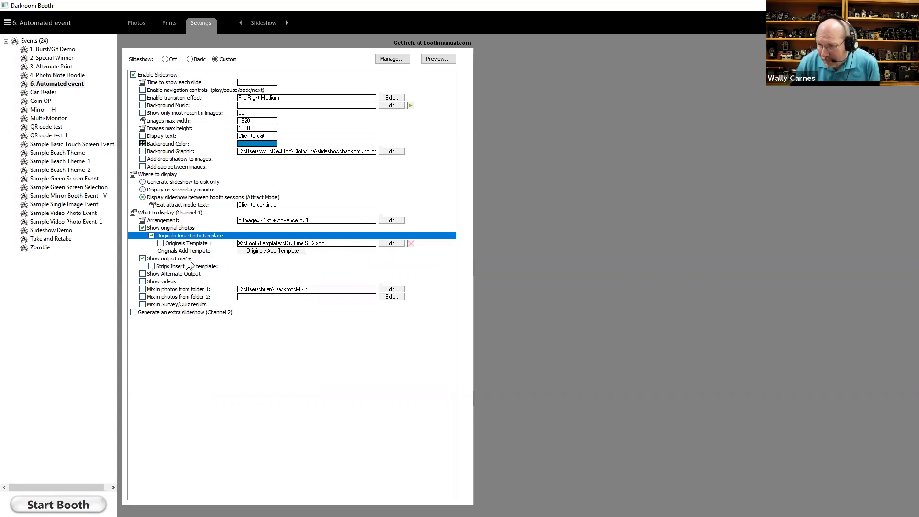
- Insert output strips into a template and enable Show Alternate Output
{"action": "left_click", "coordinate": [151, 267]}
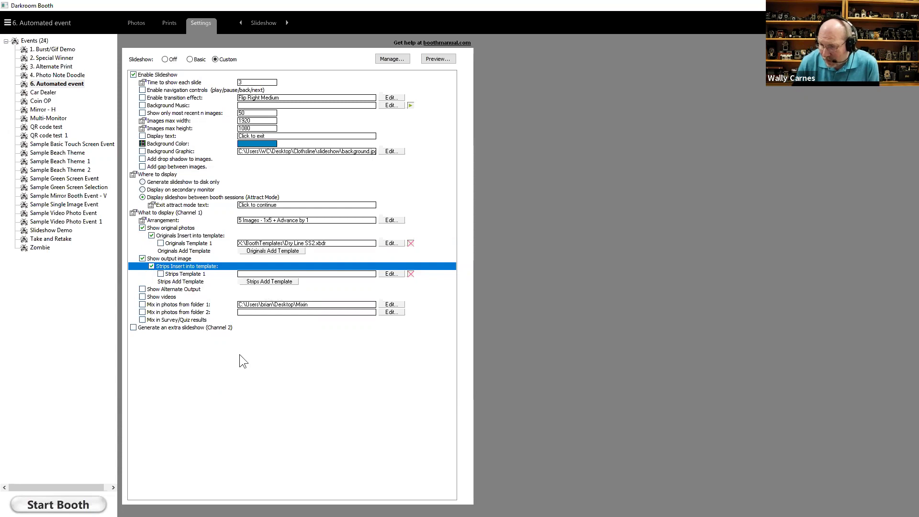
{"action": "left_click", "coordinate": [142, 289]}
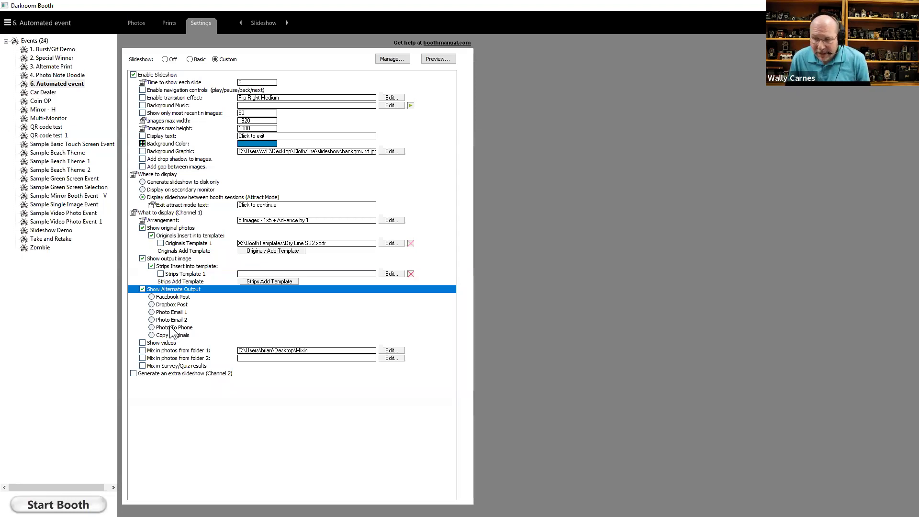
- Choose Photo To Phone as the alternate output, toggling Show Alternate Output off and back on
{"action": "left_click", "coordinate": [171, 330]}
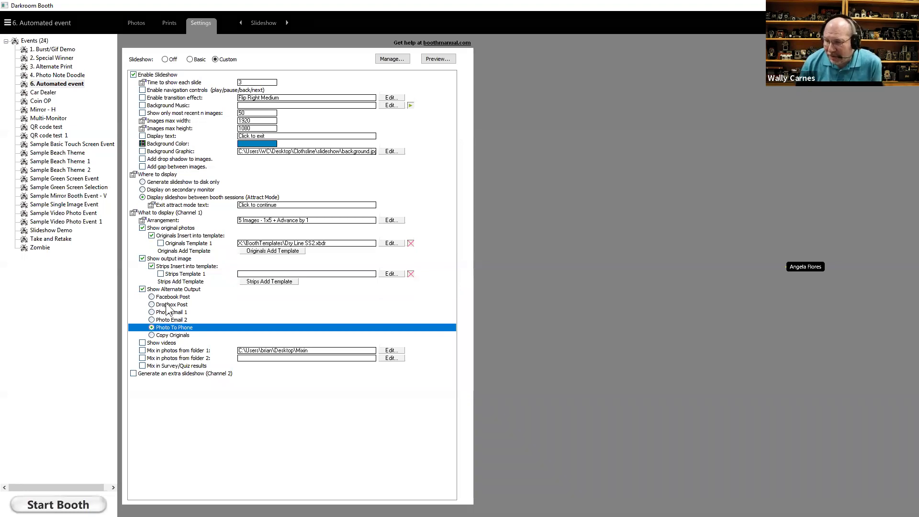
{"action": "left_click", "coordinate": [143, 289]}
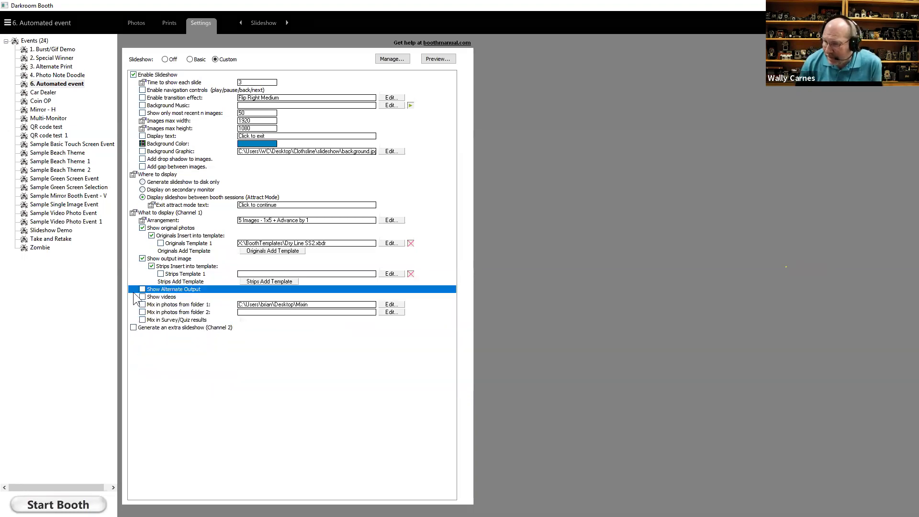
{"action": "left_click", "coordinate": [142, 289]}
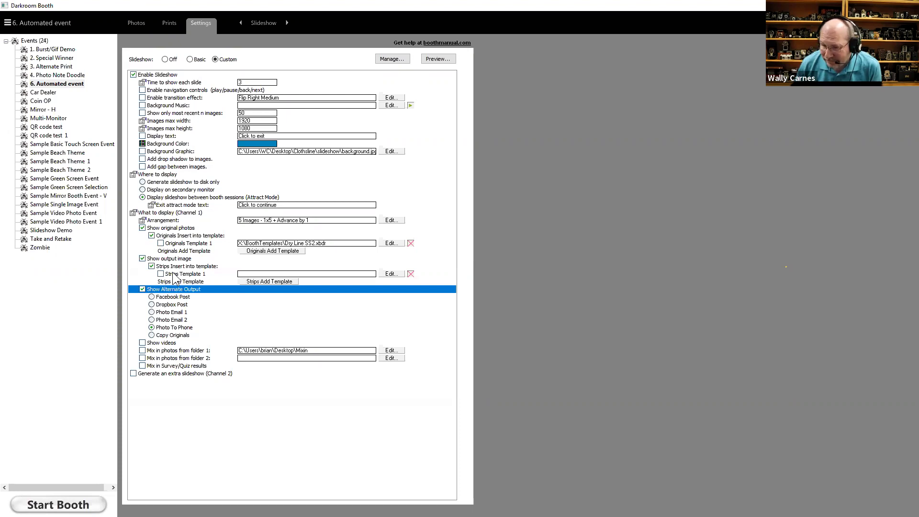
- Check Show videos for the Channel 1 slideshow
{"action": "left_click", "coordinate": [142, 343]}
{"action": "left_click", "coordinate": [142, 344]}
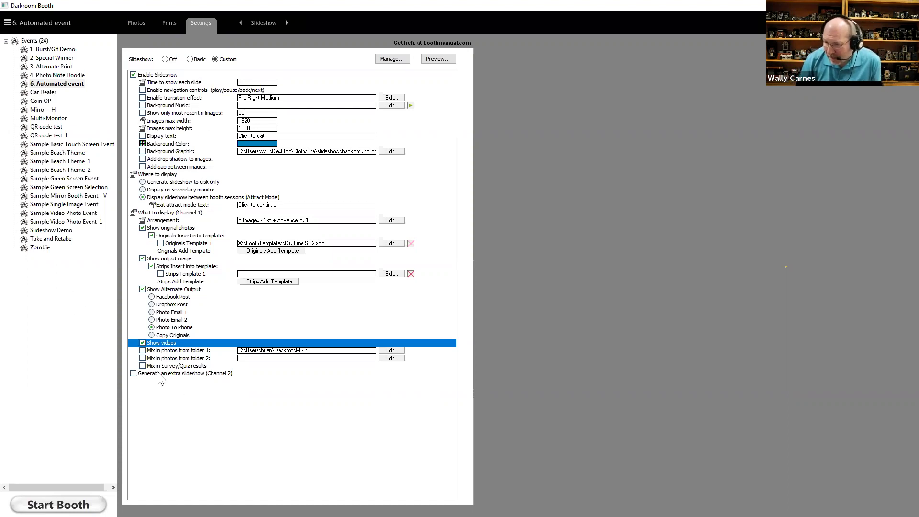
- Check 'Mix in photos from folder 1' for the Channel 1 slideshow
{"action": "left_click", "coordinate": [142, 350]}
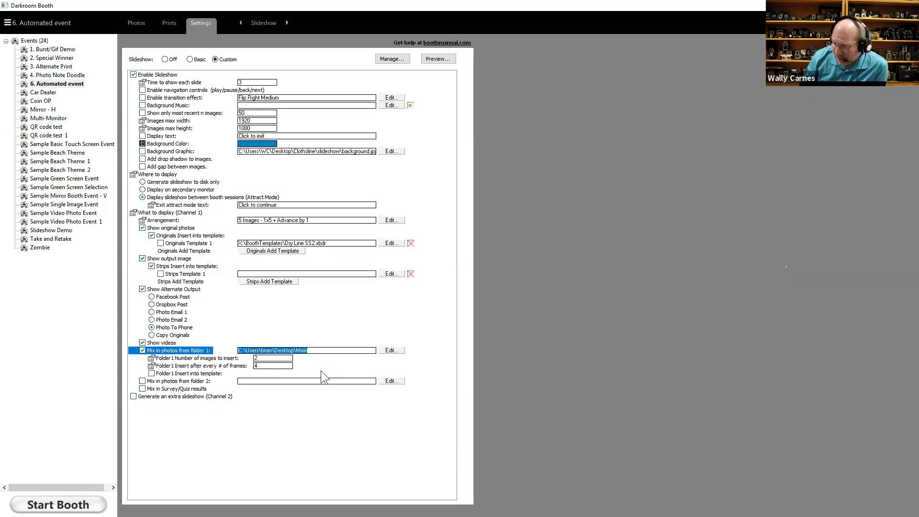
- Enable mixing from a second photo folder, cancelling its folder picker, and mix in Survey/Quiz results every 20 frames
{"action": "left_click", "coordinate": [142, 380]}
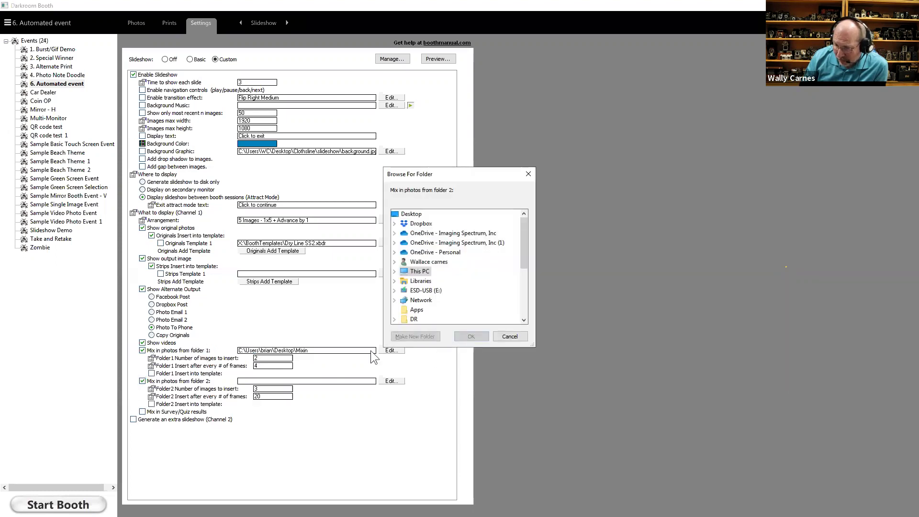
{"action": "left_click", "coordinate": [509, 336]}
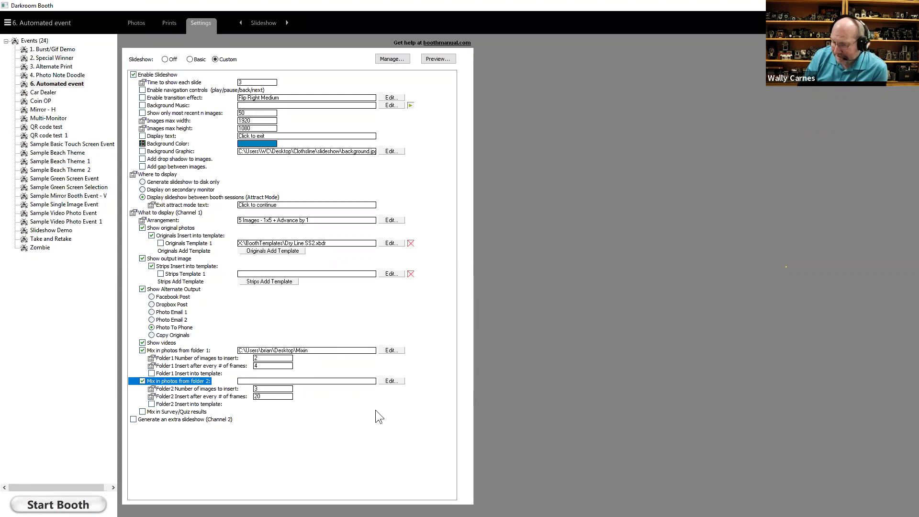
{"action": "left_click", "coordinate": [142, 412]}
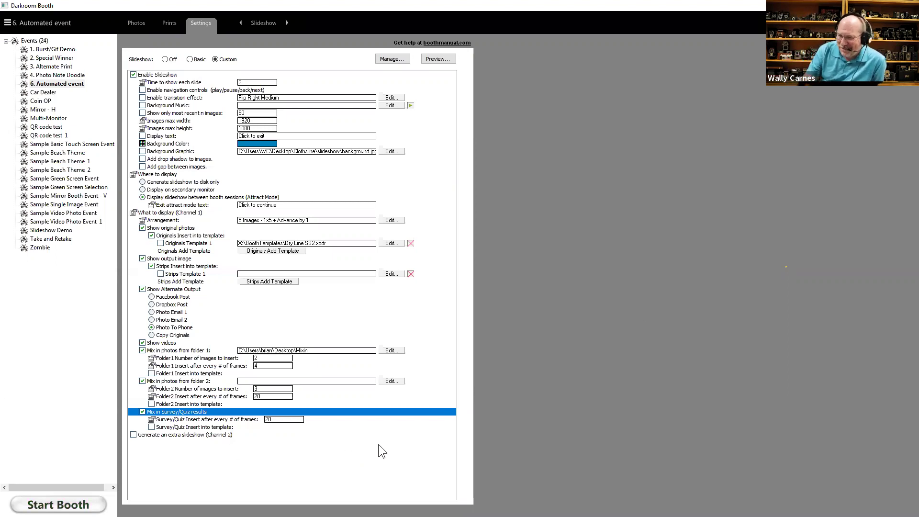
- Enable the extra Channel 2 slideshow and browse its layouts, keeping the 1 Image arrangement
{"action": "left_click", "coordinate": [133, 435]}
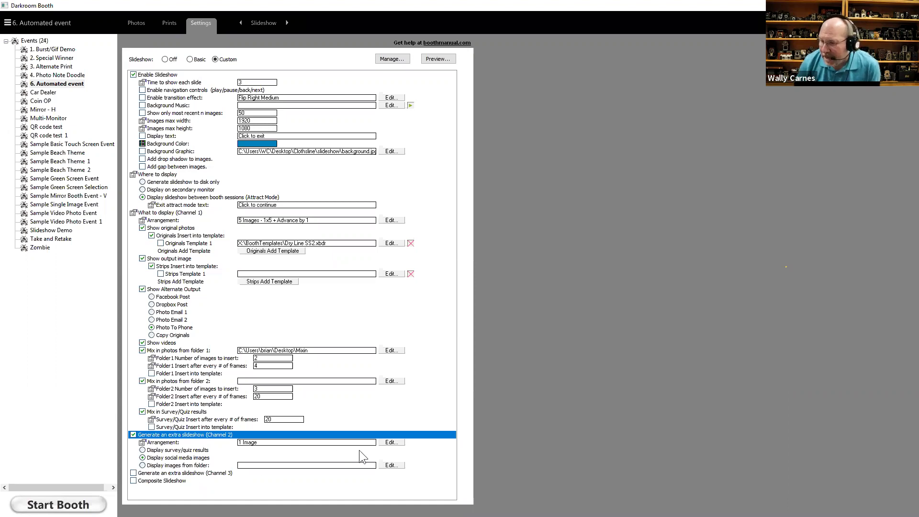
{"action": "left_click", "coordinate": [392, 443]}
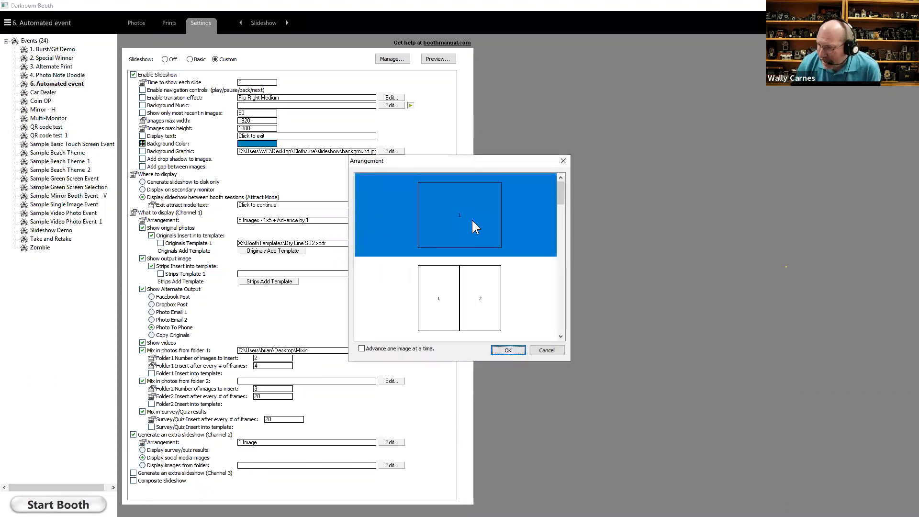
{"action": "mouse_move", "coordinate": [559, 190]}
{"action": "left_mouse_down"}
{"action": "mouse_move", "coordinate": [541, 324]}
{"action": "mouse_move", "coordinate": [552, 177]}
{"action": "left_mouse_up"}
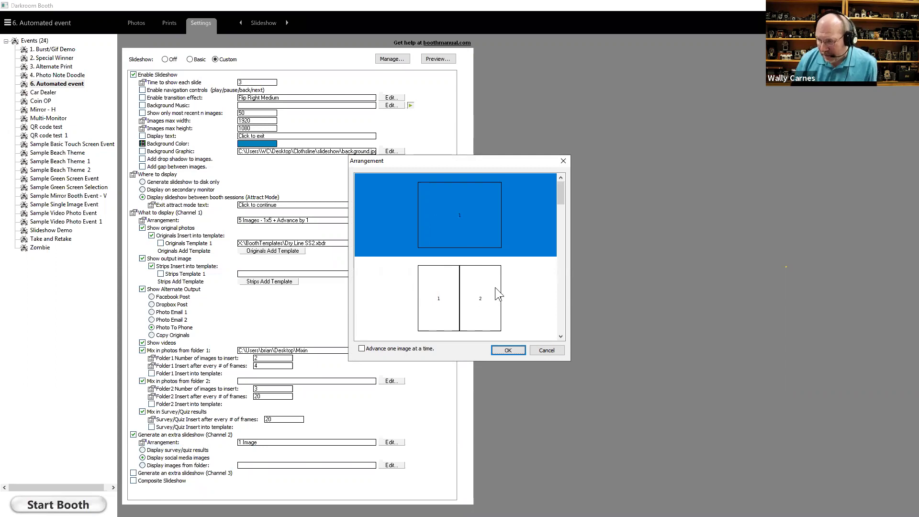
{"action": "left_click_drag", "start_coordinate": [565, 193], "coordinate": [565, 211]}
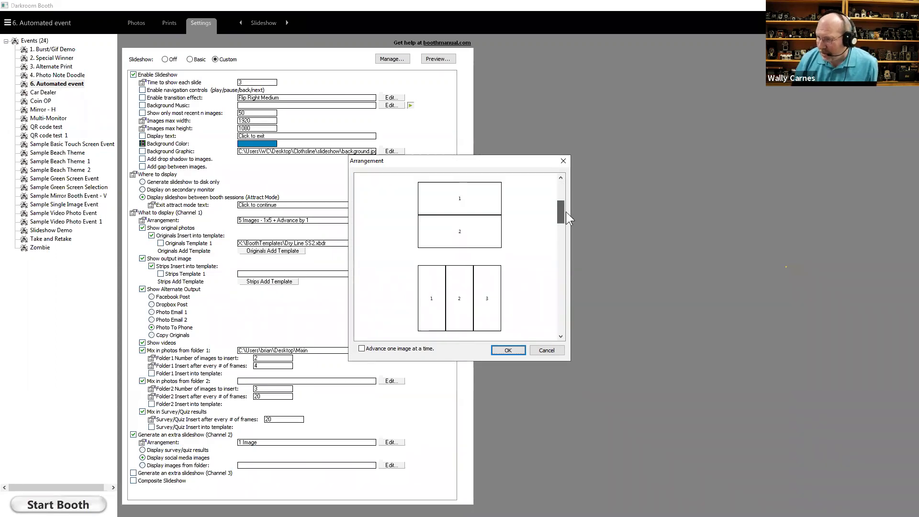
{"action": "left_click", "coordinate": [567, 316]}
{"action": "left_click", "coordinate": [547, 352]}
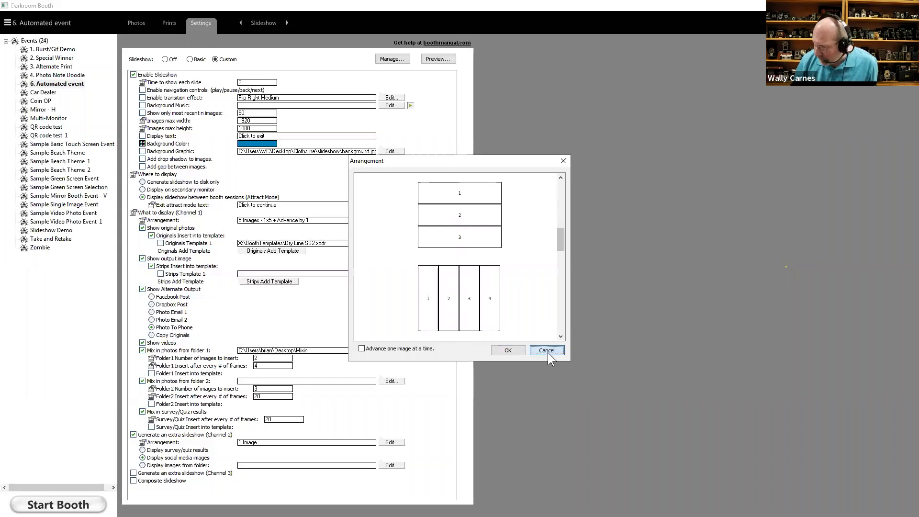
- Set Channel 2 to display social media images after briefly trying Display images from folder
{"action": "left_click", "coordinate": [142, 458]}
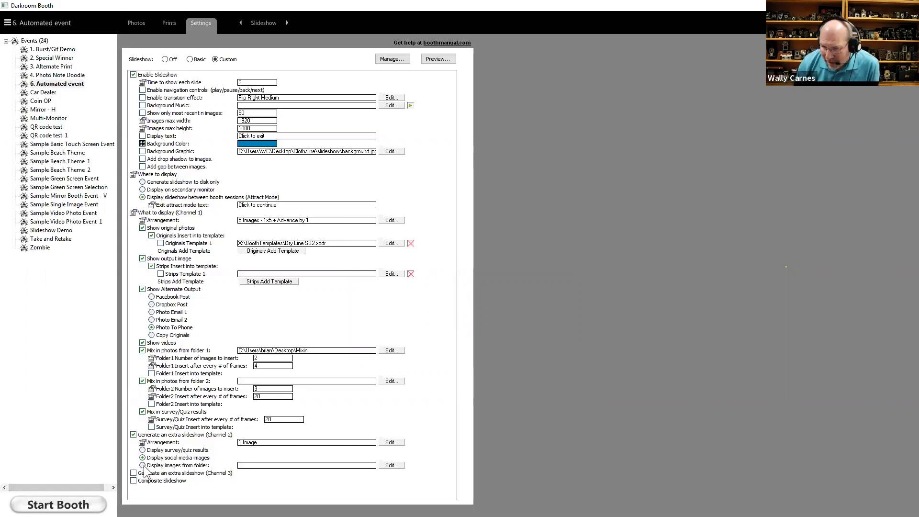
{"action": "left_click", "coordinate": [142, 465]}
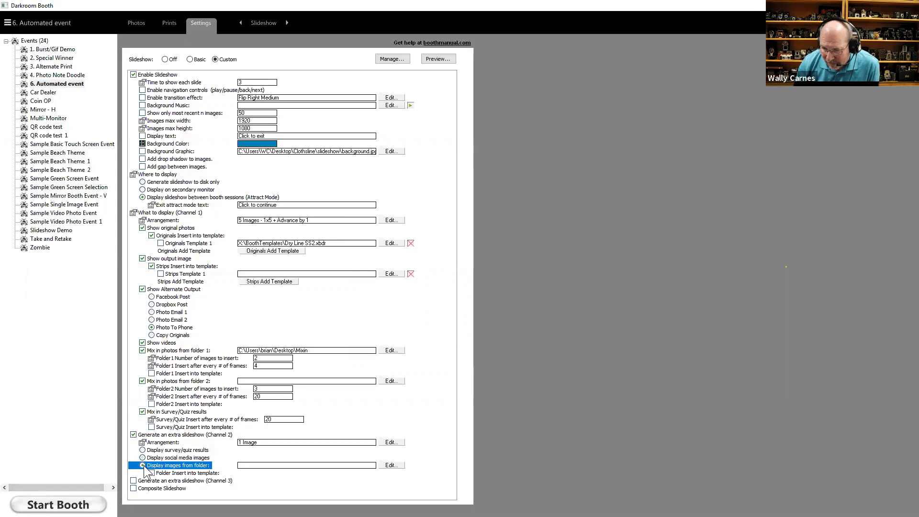
{"action": "left_click", "coordinate": [144, 458]}
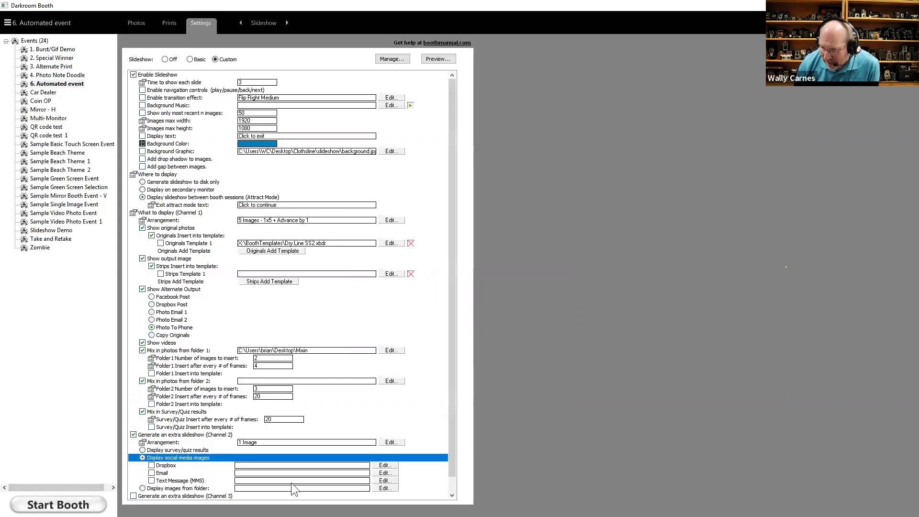
{"action": "scroll", "coordinate": [326, 472], "scroll_direction": "down", "scroll_amount": 1}
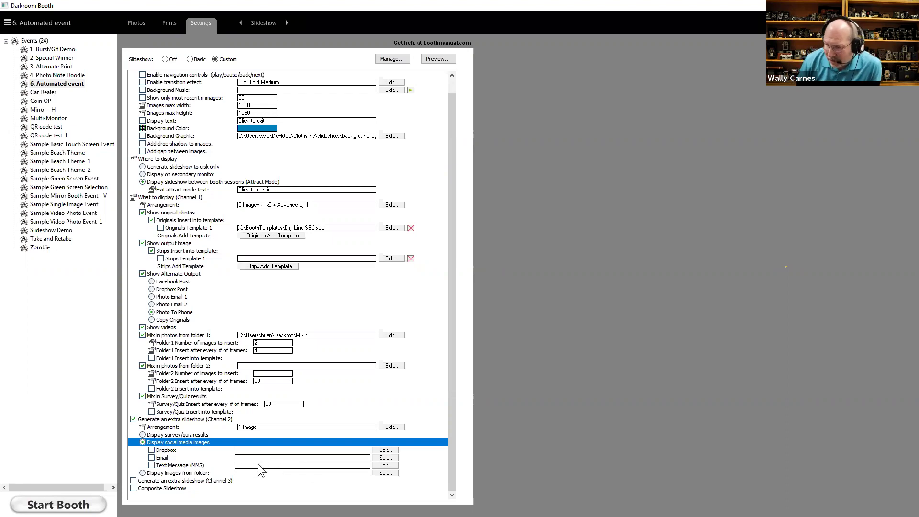
- Enable the extra Channel 3 slideshow and browse its layouts, keeping the 1 Image arrangement
{"action": "left_click", "coordinate": [135, 481]}
{"action": "left_click", "coordinate": [134, 481]}
{"action": "scroll", "coordinate": [259, 494], "scroll_direction": "down", "scroll_amount": 2}
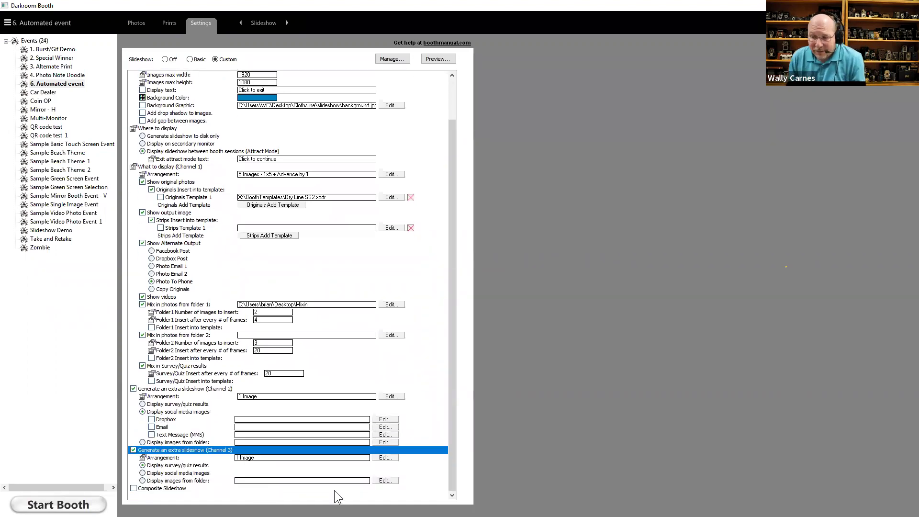
{"action": "left_click", "coordinate": [385, 458]}
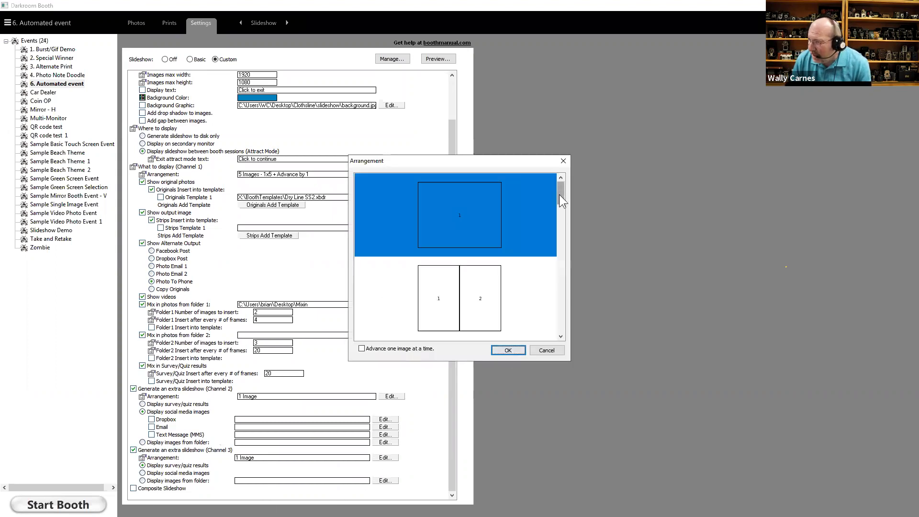
{"action": "left_click_drag", "start_coordinate": [558, 196], "coordinate": [562, 214]}
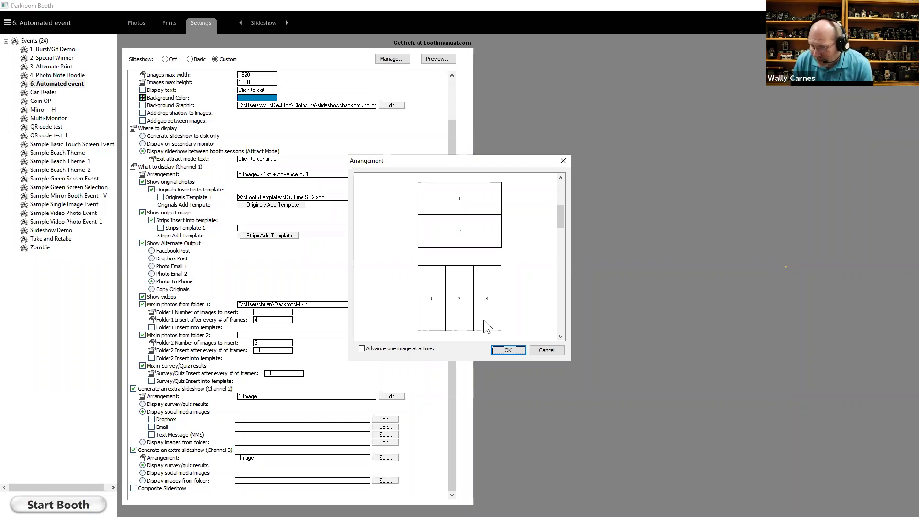
{"action": "left_click", "coordinate": [546, 350]}
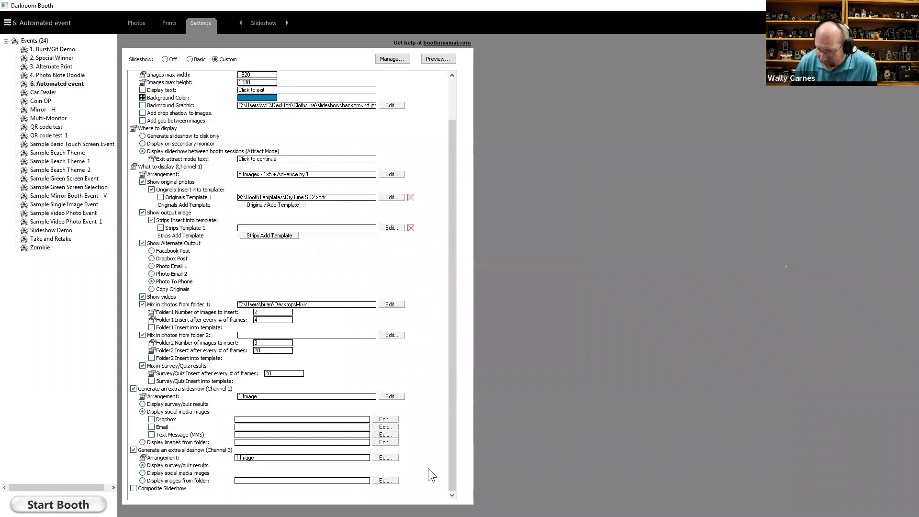
- Enable Composite Slideshow and browse its C1/C2/C3 layouts, keeping 'Channels: Small 1_2'
{"action": "left_click", "coordinate": [134, 488]}
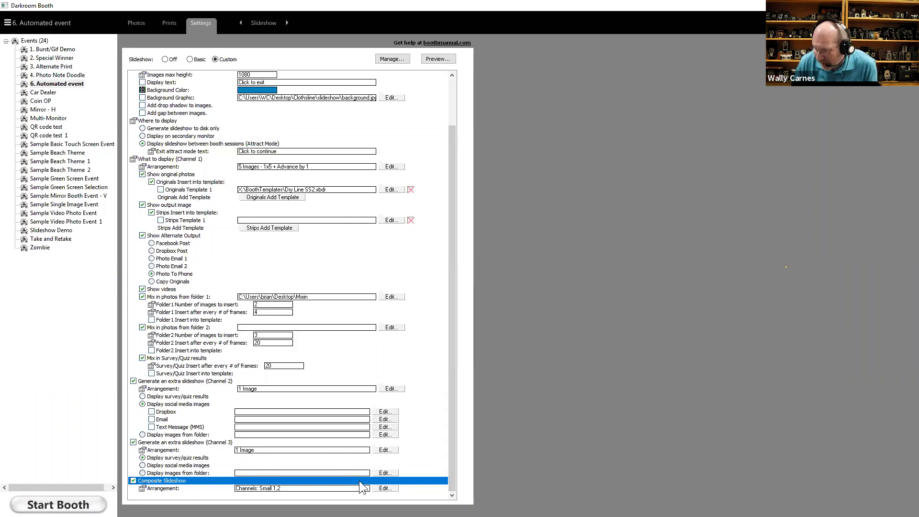
{"action": "left_click", "coordinate": [386, 488]}
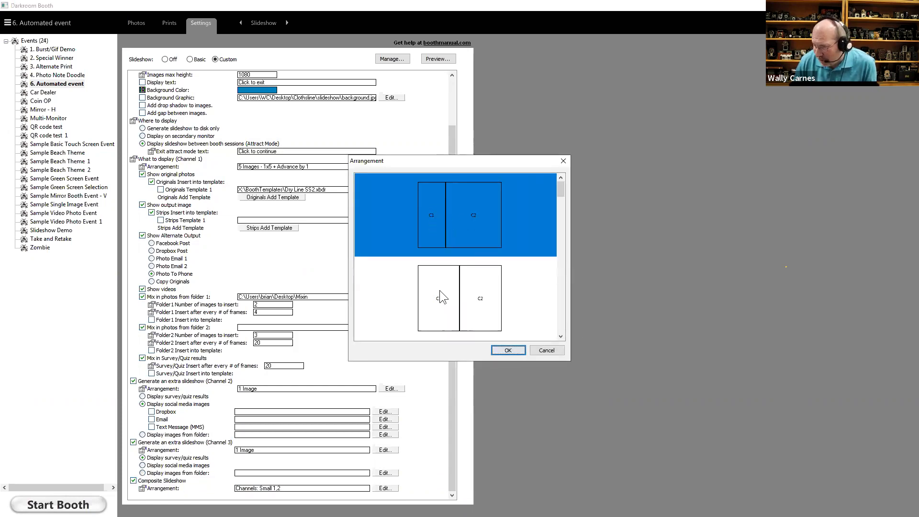
{"action": "left_click_drag", "start_coordinate": [561, 188], "coordinate": [558, 248]}
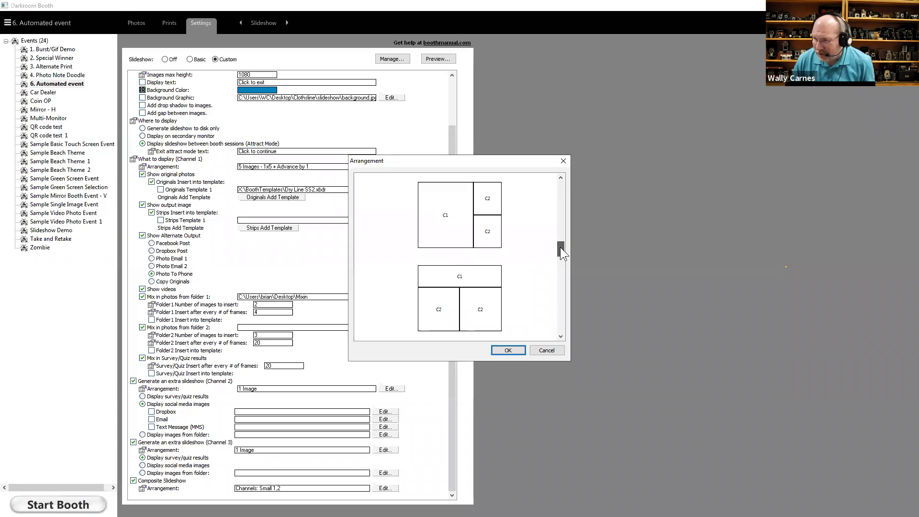
{"action": "left_click_drag", "start_coordinate": [560, 250], "coordinate": [556, 322]}
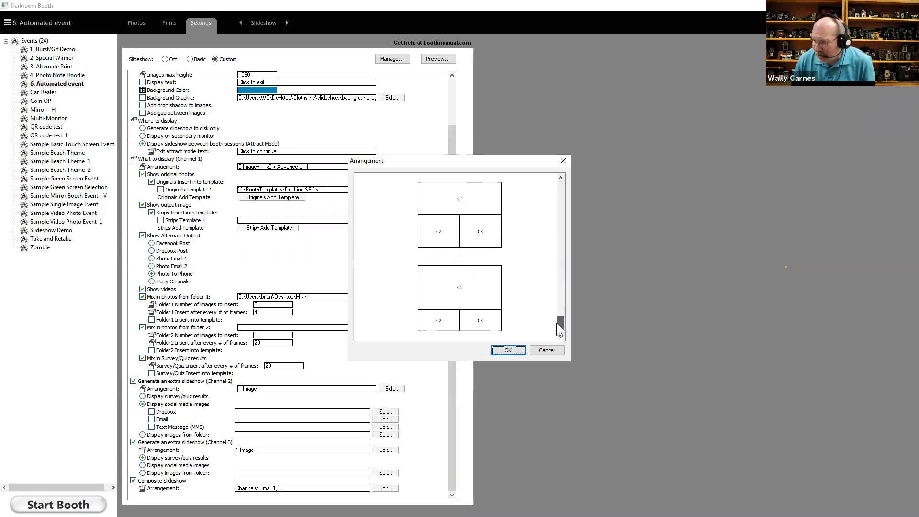
{"action": "left_click", "coordinate": [547, 350]}
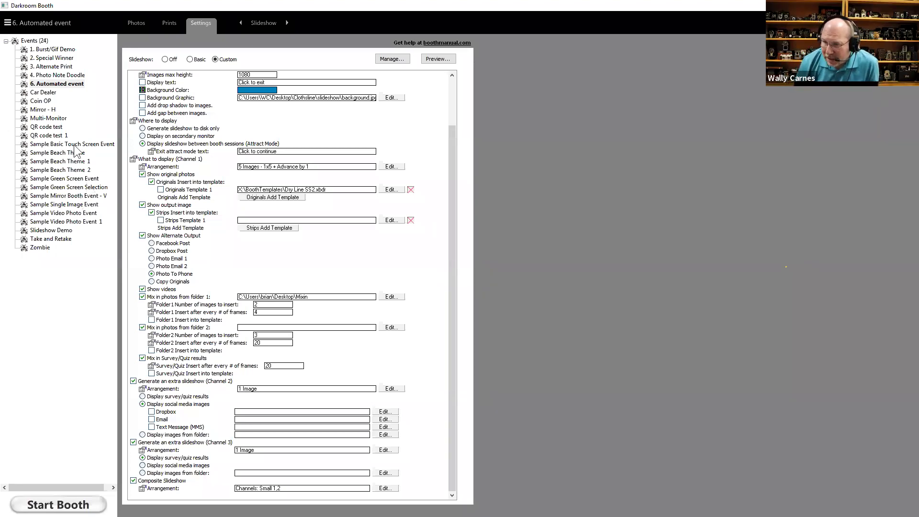
- Switch to the Slideshow Demo event, set its slideshow to Attract Mode between booth sessions, and preview it full-screen
{"action": "left_click", "coordinate": [57, 230]}
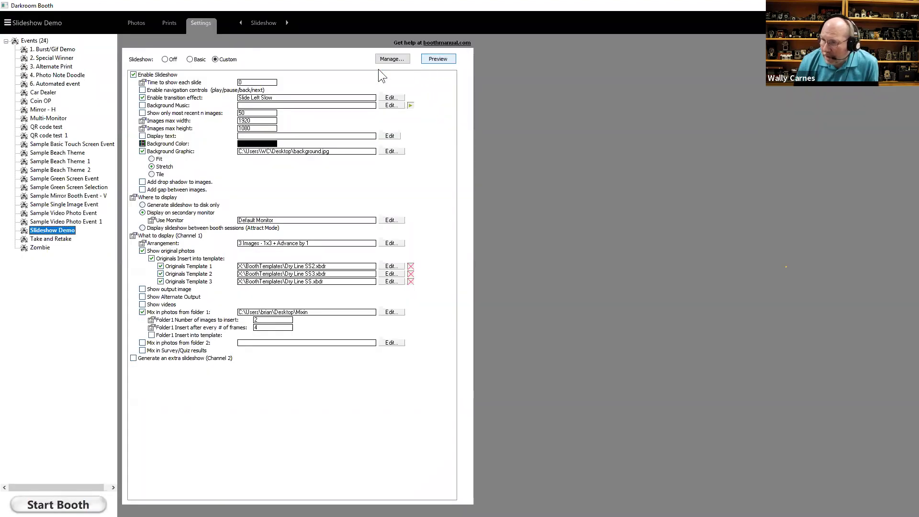
{"action": "left_click", "coordinate": [143, 227]}
{"action": "left_click", "coordinate": [435, 60]}
{"action": "left_click", "coordinate": [461, 56]}
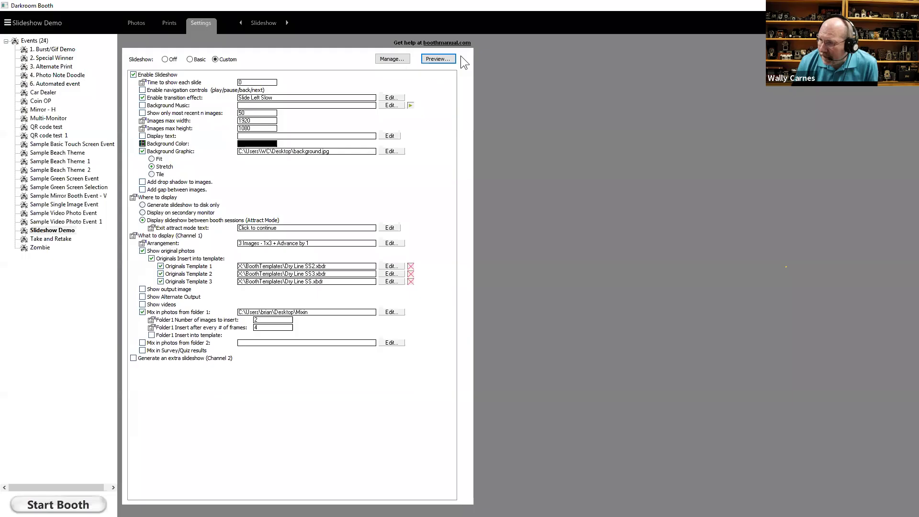
- Try the trick or treat folder's VP-Template images as background, then cancel without changing it
{"action": "left_click", "coordinate": [390, 151]}
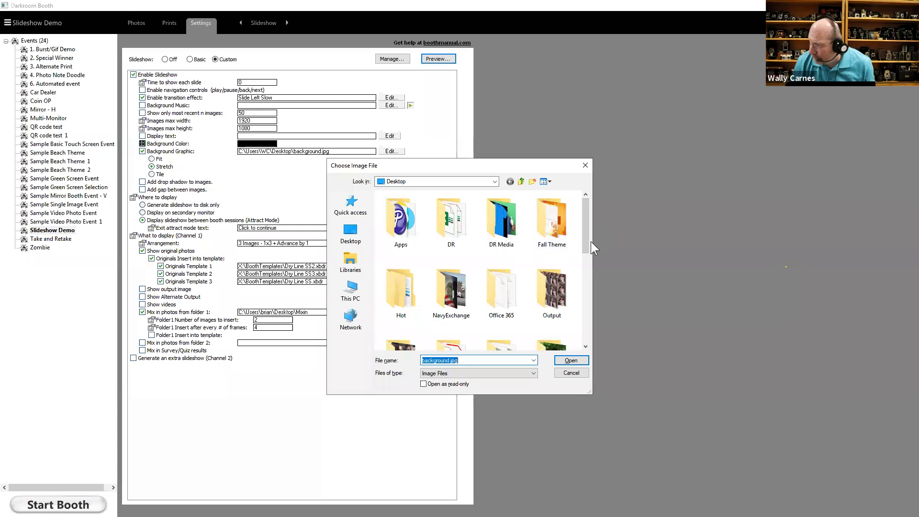
{"action": "left_click_drag", "start_coordinate": [584, 231], "coordinate": [584, 282]}
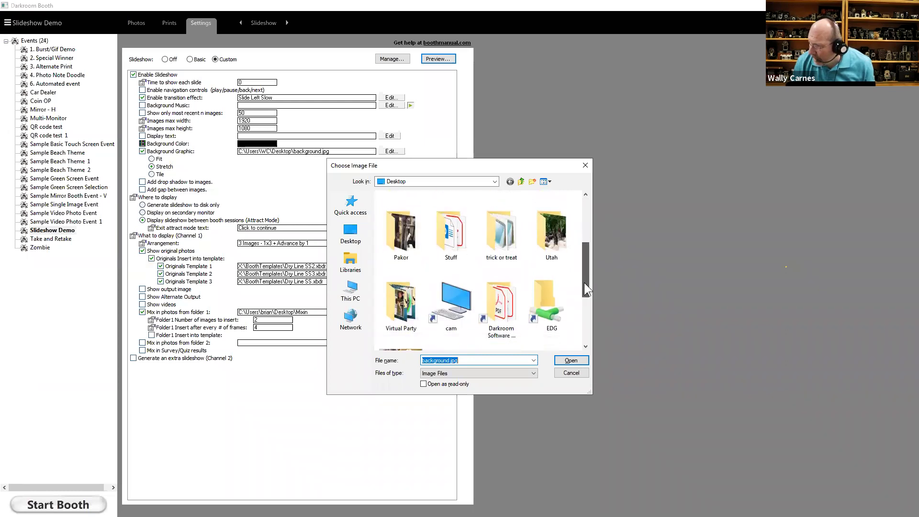
{"action": "double_click", "coordinate": [498, 221]}
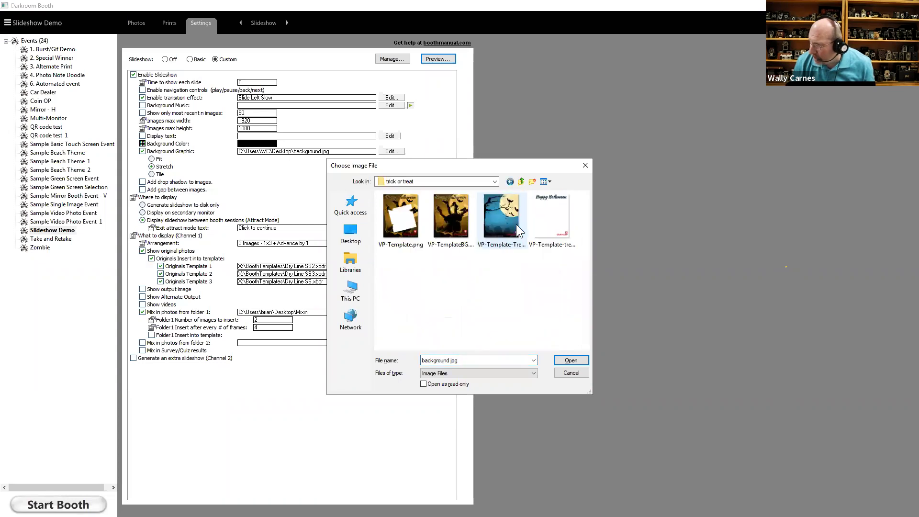
{"action": "left_click", "coordinate": [504, 218]}
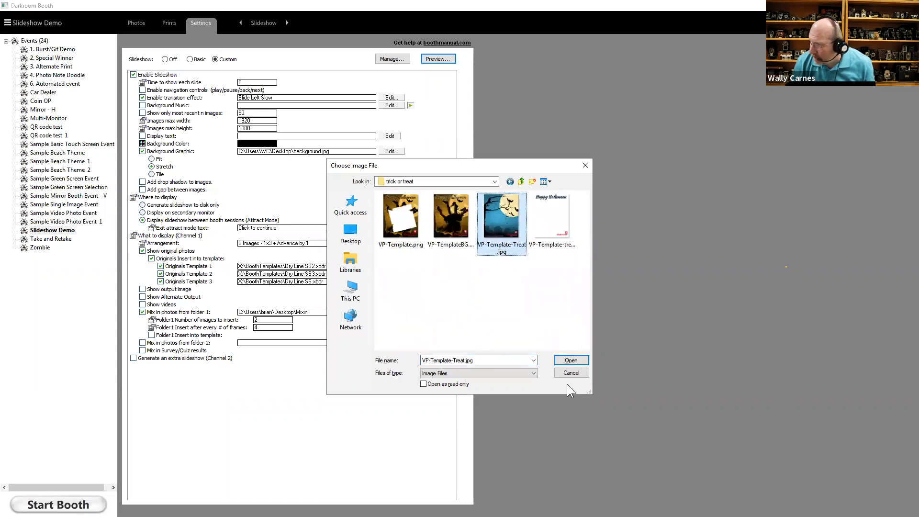
{"action": "left_click", "coordinate": [447, 214]}
{"action": "left_click", "coordinate": [410, 215]}
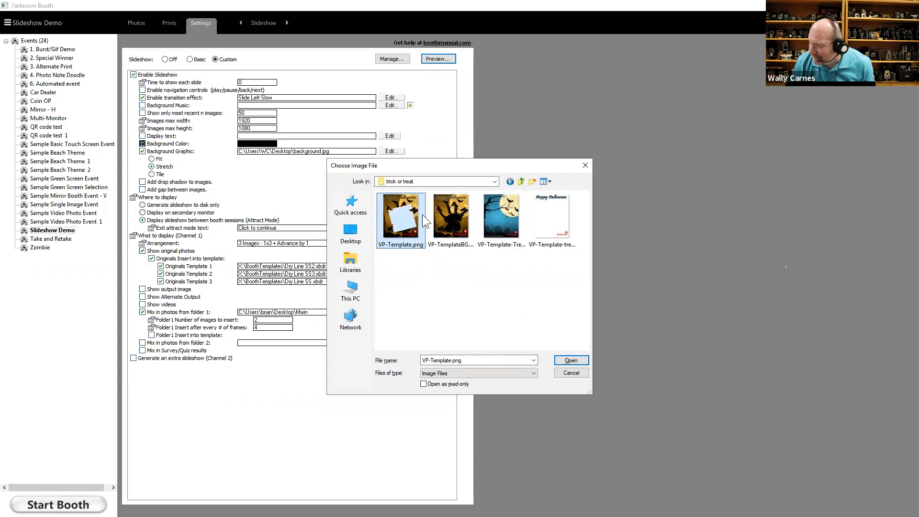
{"action": "left_click", "coordinate": [578, 374]}
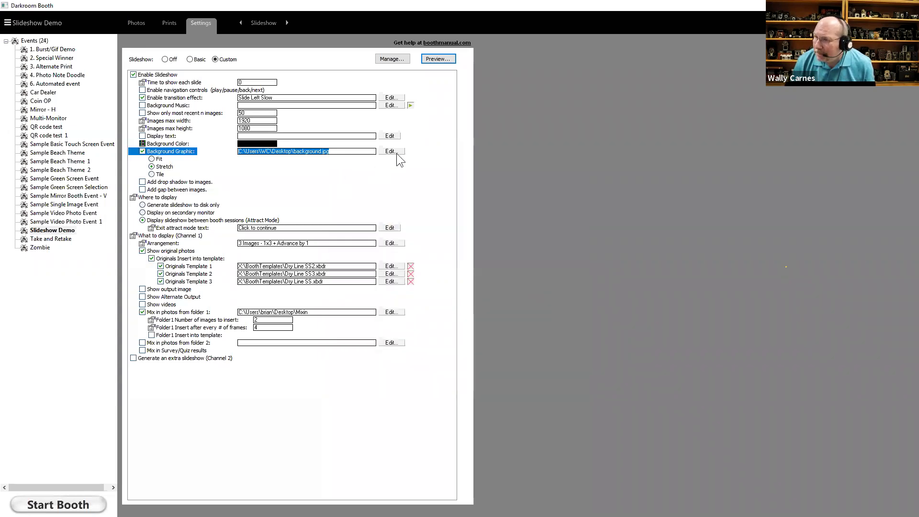
- Set the Utah folder's mountain photo DSCF1281.JPG as the background graphic and preview it full screen
{"action": "left_click", "coordinate": [396, 151]}
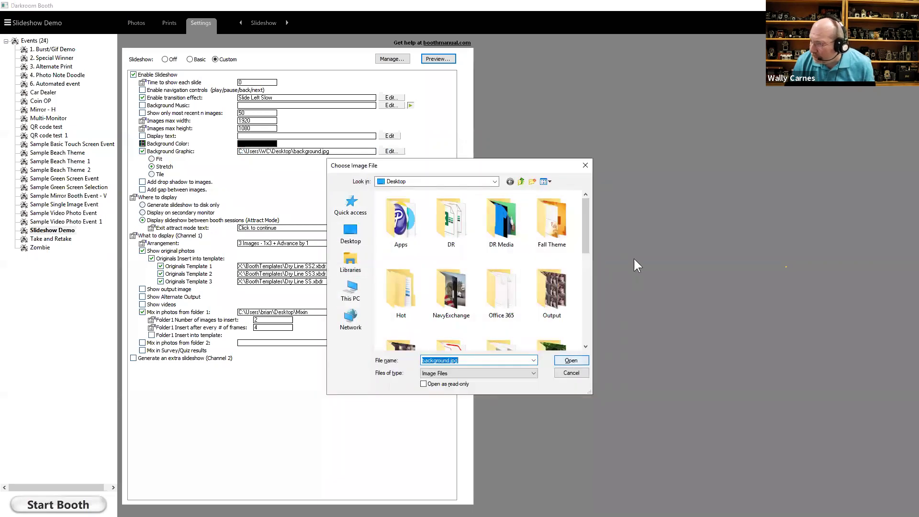
{"action": "left_click_drag", "start_coordinate": [586, 220], "coordinate": [585, 249]}
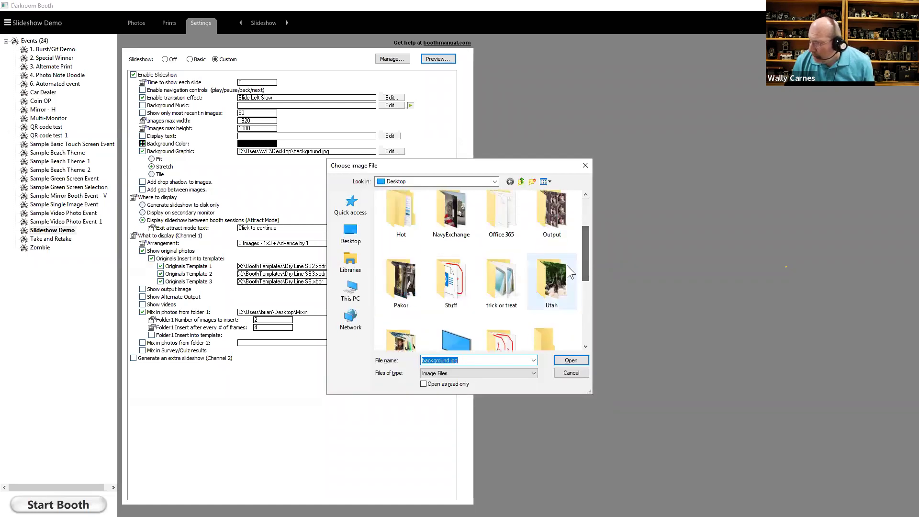
{"action": "double_click", "coordinate": [567, 268]}
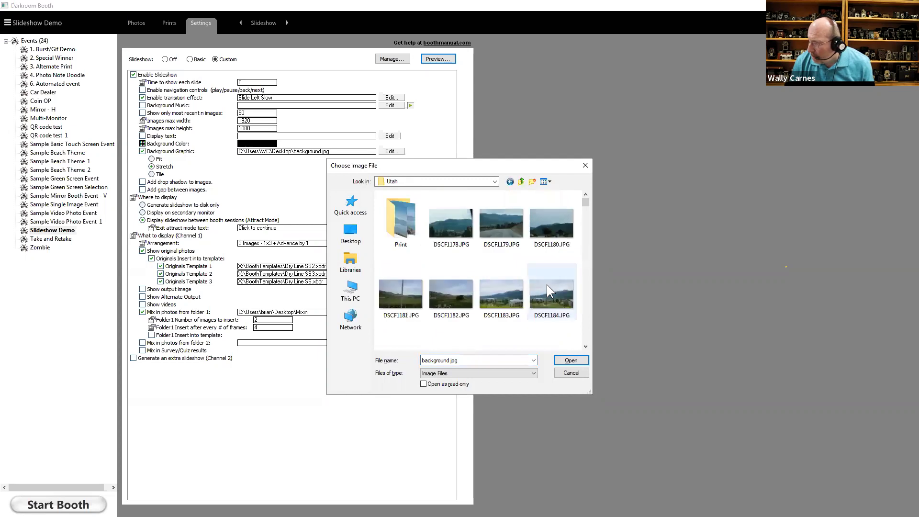
{"action": "scroll", "coordinate": [540, 309], "scroll_direction": "down", "scroll_amount": 10}
{"action": "scroll", "coordinate": [540, 308], "scroll_direction": "down", "scroll_amount": 14}
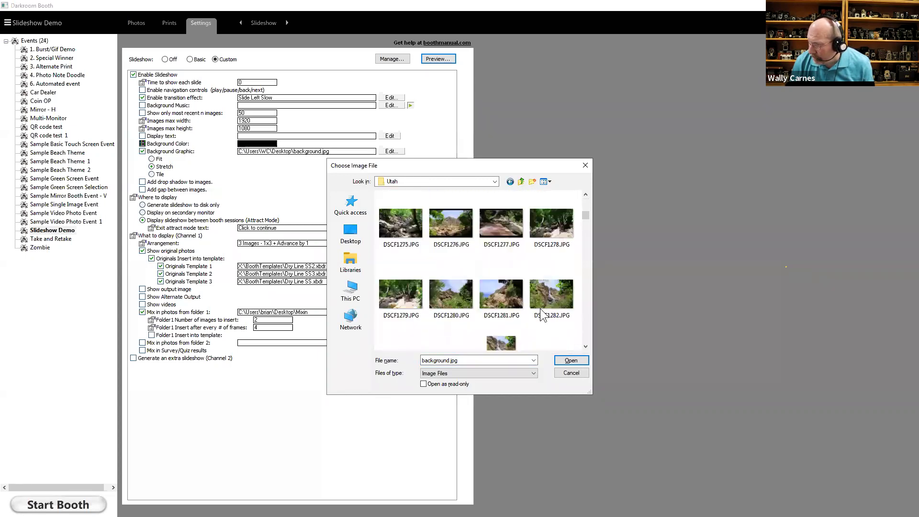
{"action": "left_click", "coordinate": [495, 286]}
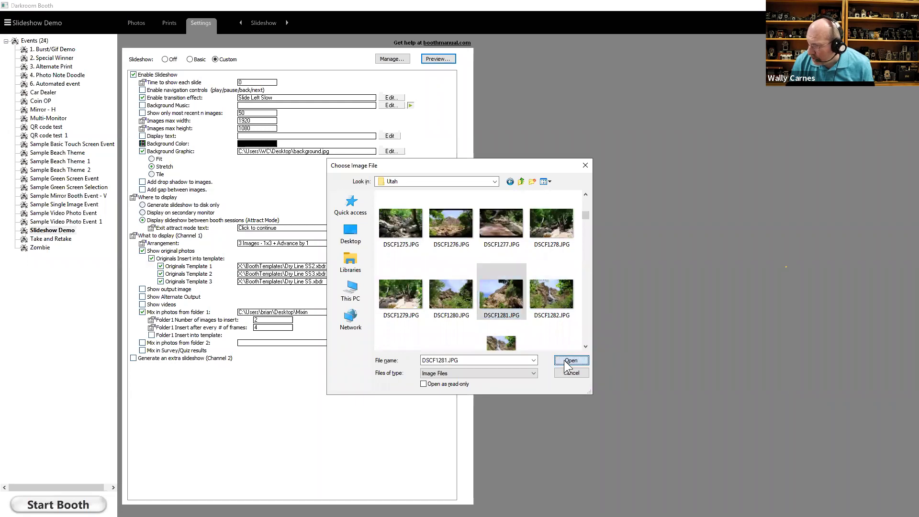
{"action": "left_click", "coordinate": [570, 360]}
{"action": "left_click", "coordinate": [446, 59]}
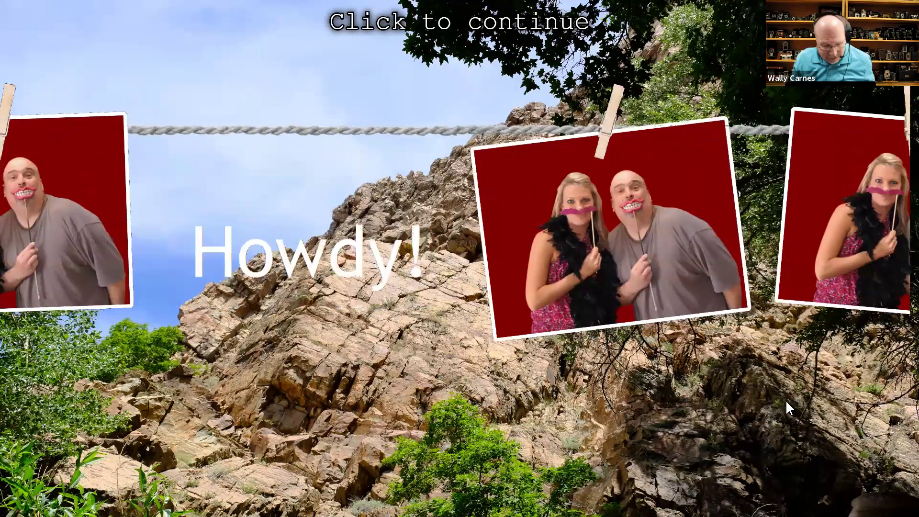
{"action": "left_click", "coordinate": [786, 402]}
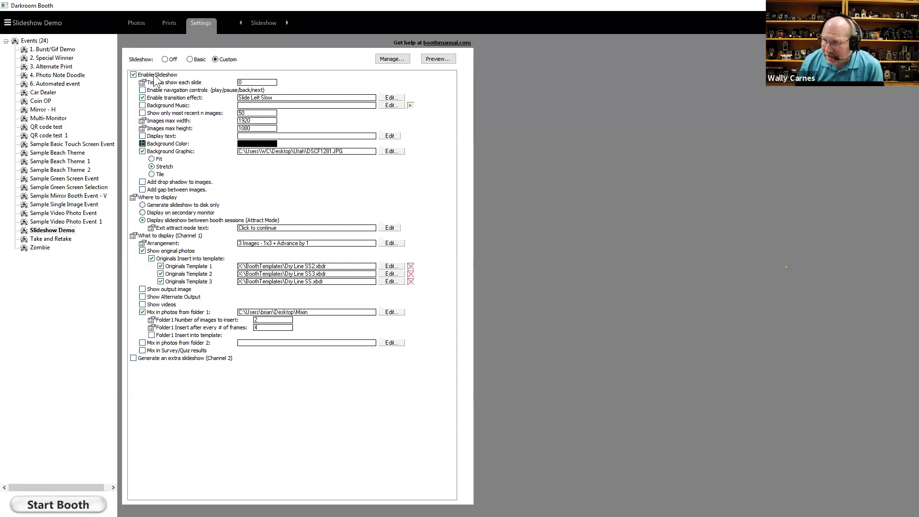
{"action": "left_click", "coordinate": [241, 84]}
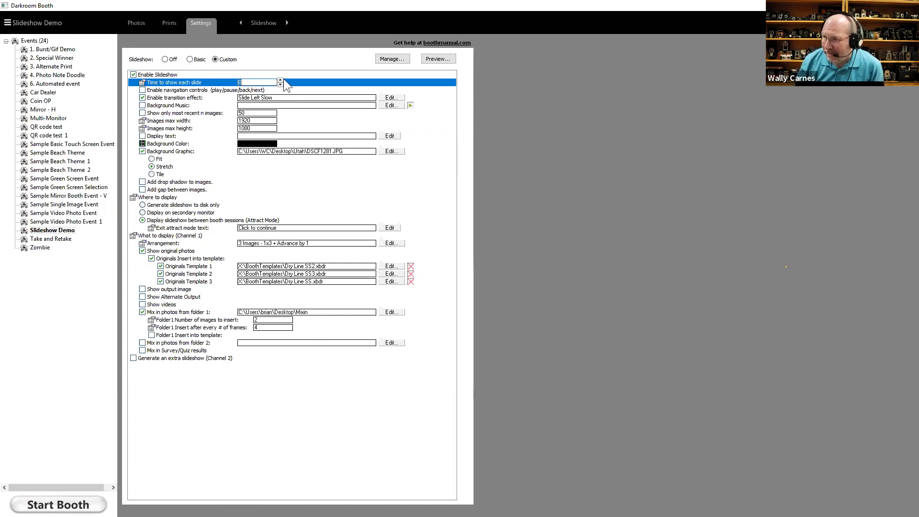
{"action": "left_click", "coordinate": [446, 59]}
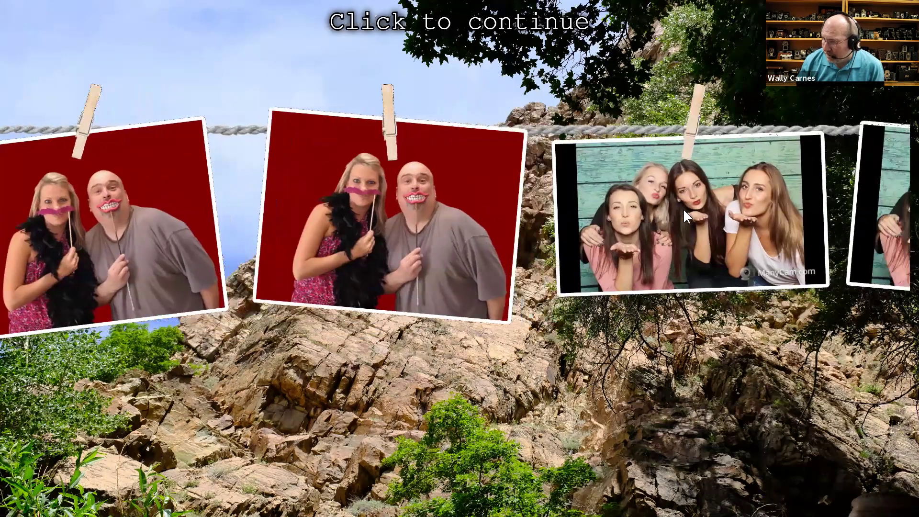
{"action": "left_click", "coordinate": [682, 209]}
{"action": "left_click", "coordinate": [280, 85]}
{"action": "left_click", "coordinate": [280, 84]}
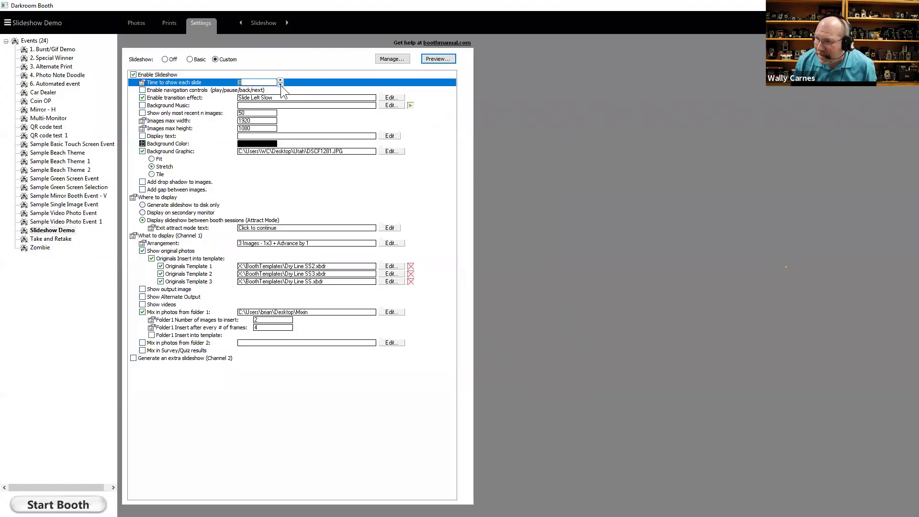
{"action": "left_click", "coordinate": [427, 56]}
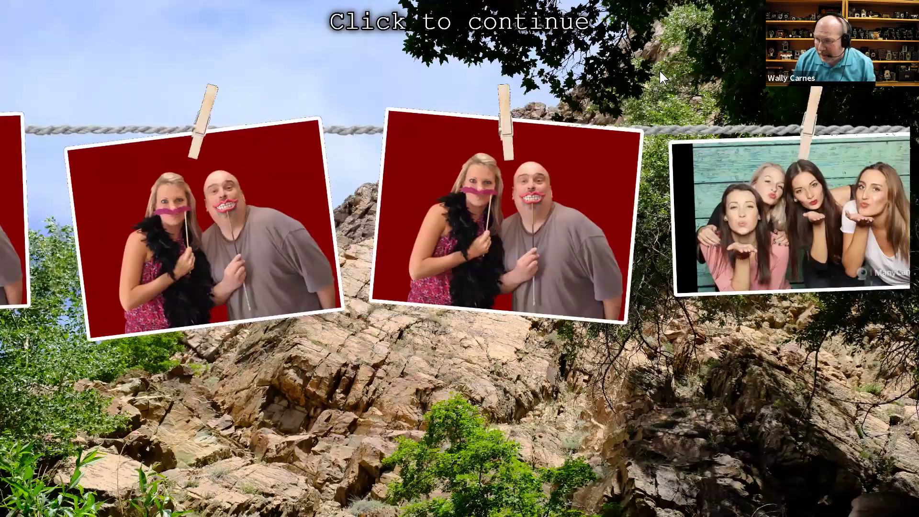
{"action": "left_click", "coordinate": [659, 70]}
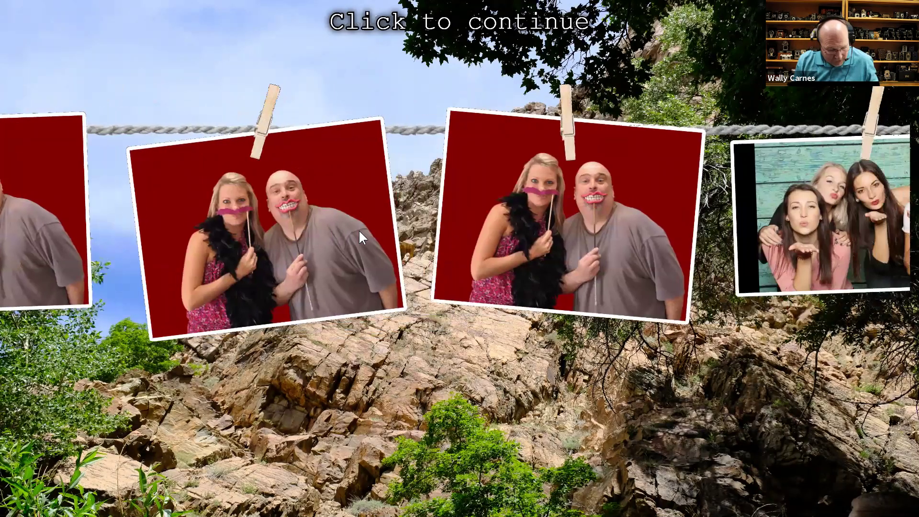
{"action": "left_click", "coordinate": [358, 229]}
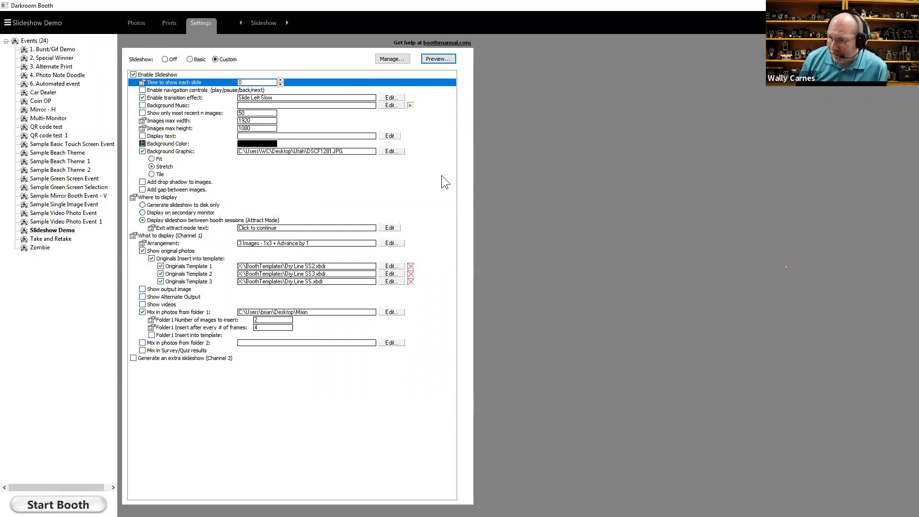
{"action": "left_click", "coordinate": [394, 243]}
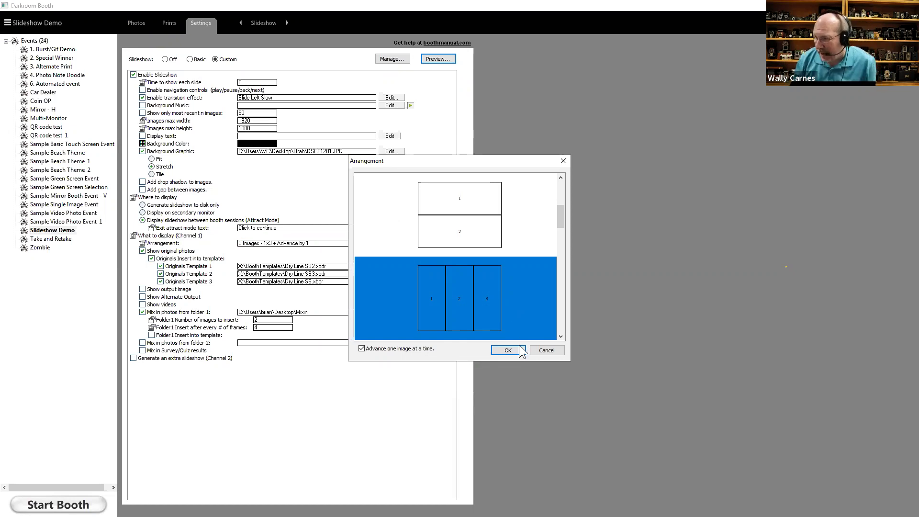
{"action": "left_click_drag", "start_coordinate": [544, 351], "coordinate": [555, 330]}
{"action": "left_click", "coordinate": [546, 350]}
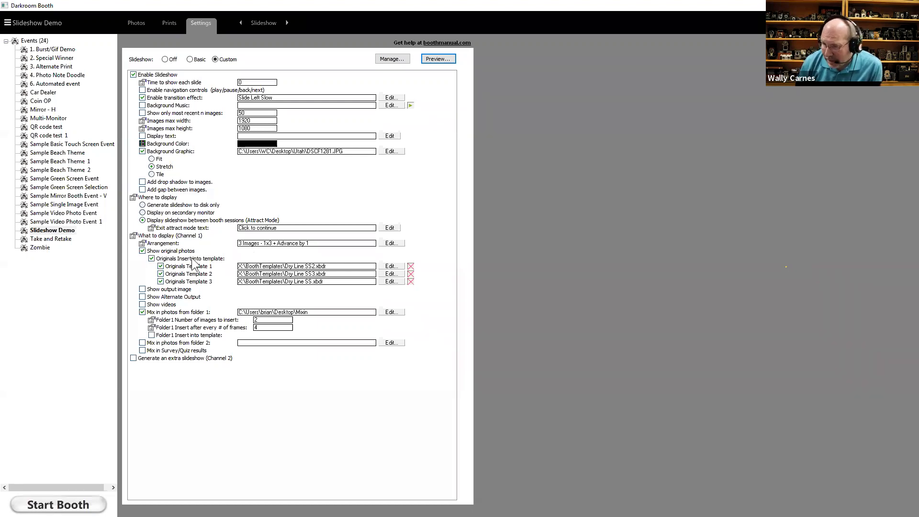
- Turn on inserting originals into templates, leaving Originals Template 1 unchanged
{"action": "left_click", "coordinate": [151, 258]}
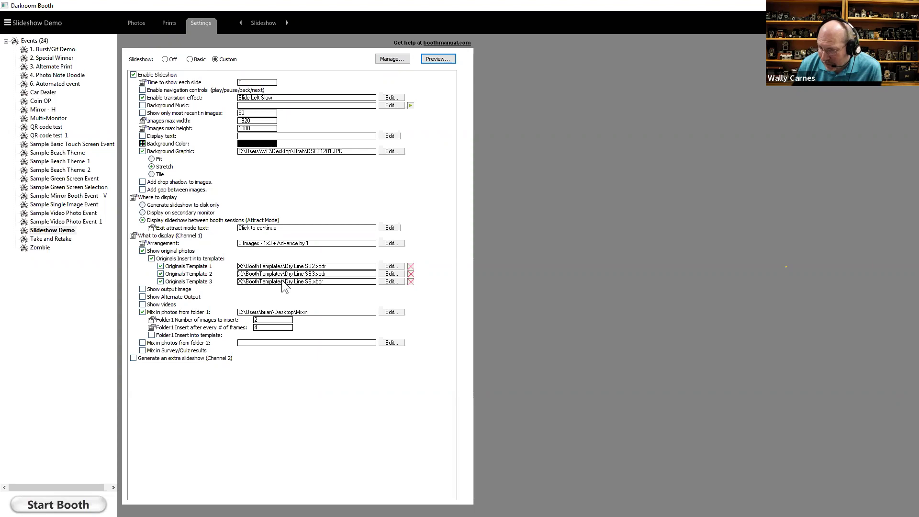
{"action": "left_click", "coordinate": [385, 266]}
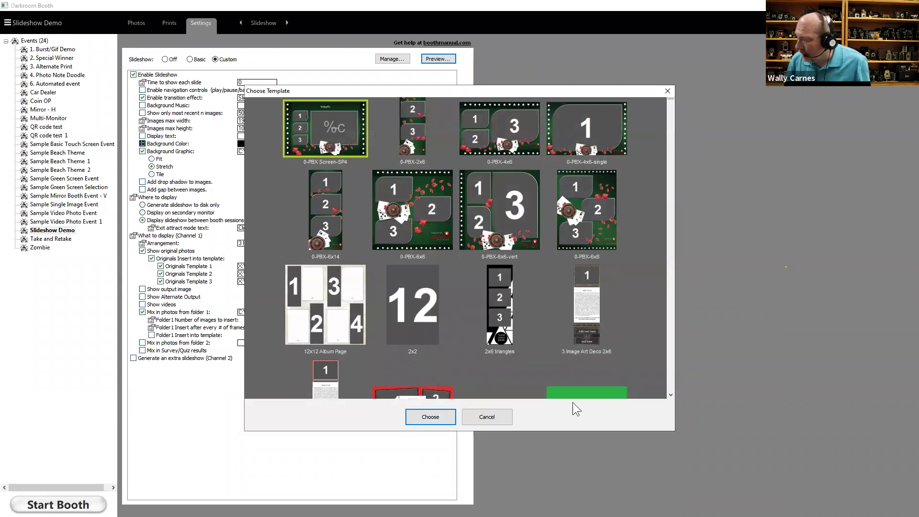
{"action": "left_click", "coordinate": [490, 419]}
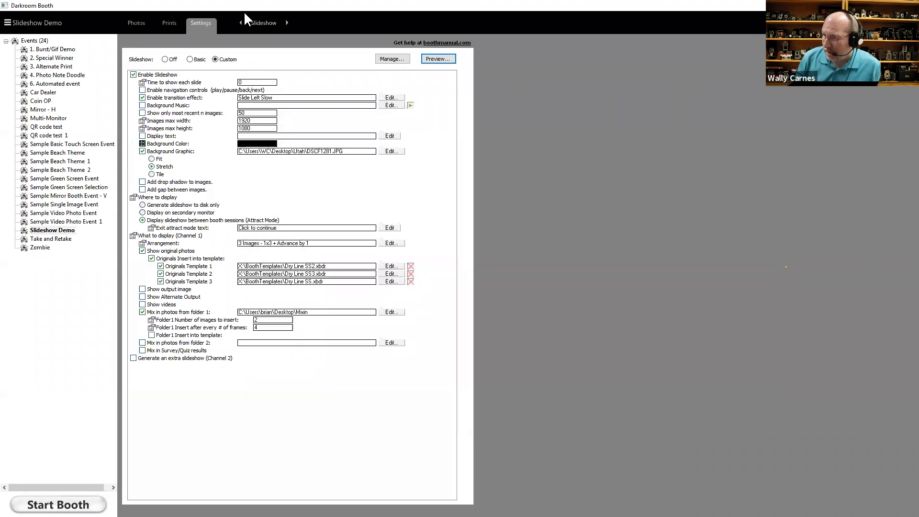
- Bring up the template library with Manage..
{"action": "left_click", "coordinate": [255, 23]}
{"action": "left_click", "coordinate": [366, 60]}
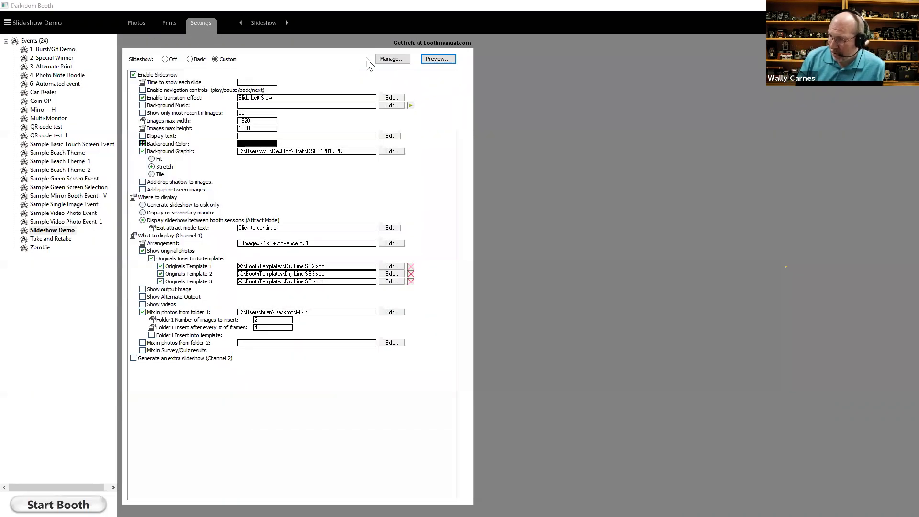
{"action": "left_click", "coordinate": [421, 94]}
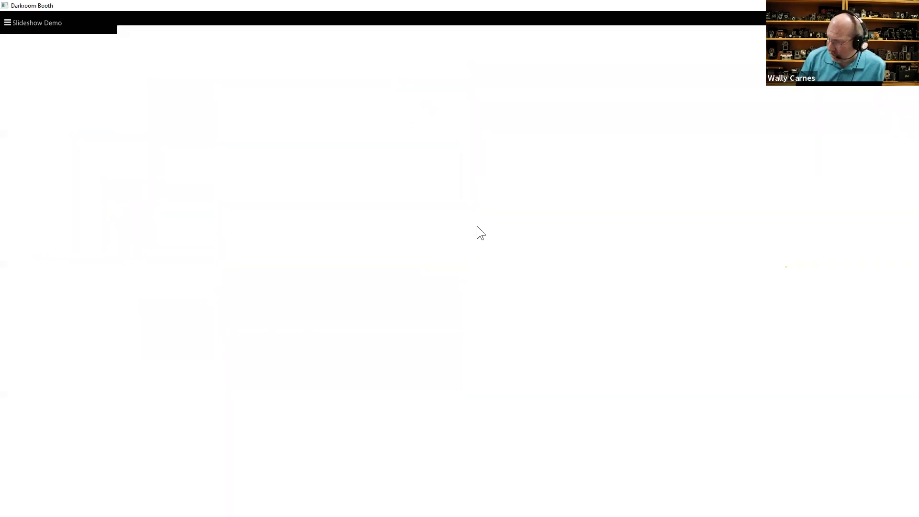
- Open the Dry Line SS clothesline template from the library in the template editor
{"action": "scroll", "coordinate": [473, 276], "scroll_direction": "down", "scroll_amount": 2}
{"action": "scroll", "coordinate": [472, 275], "scroll_direction": "down", "scroll_amount": 2}
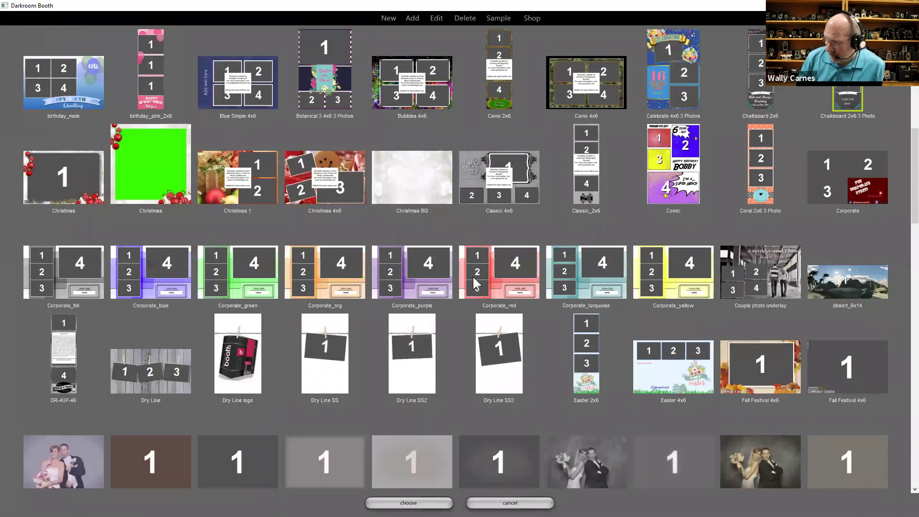
{"action": "double_click", "coordinate": [330, 372]}
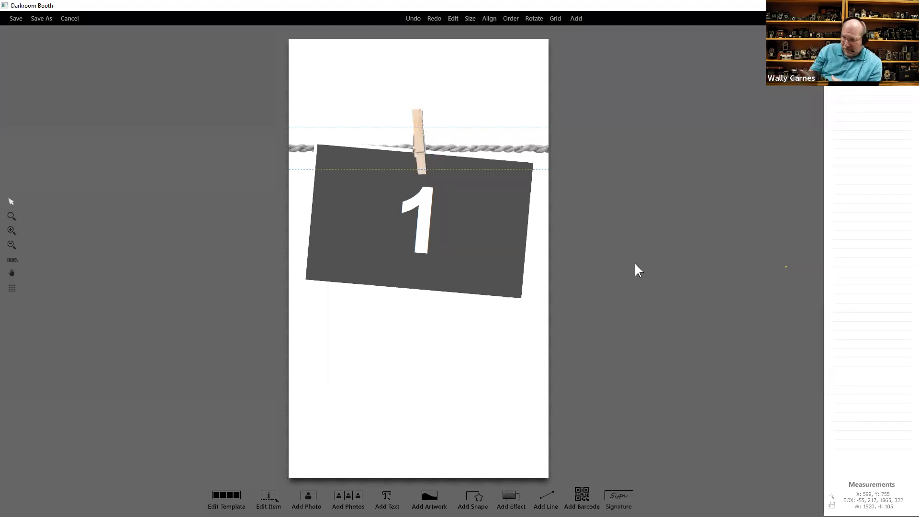
{"action": "left_click", "coordinate": [212, 494]}
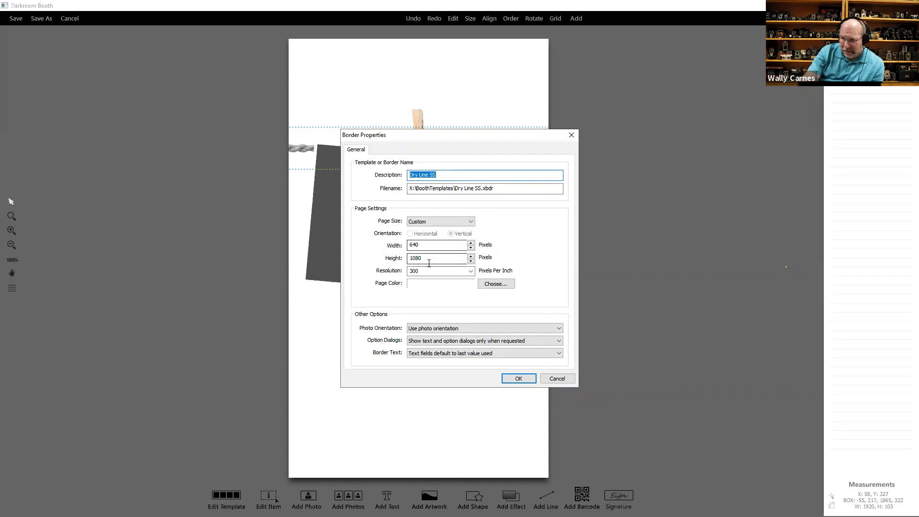
{"action": "left_click", "coordinate": [554, 376]}
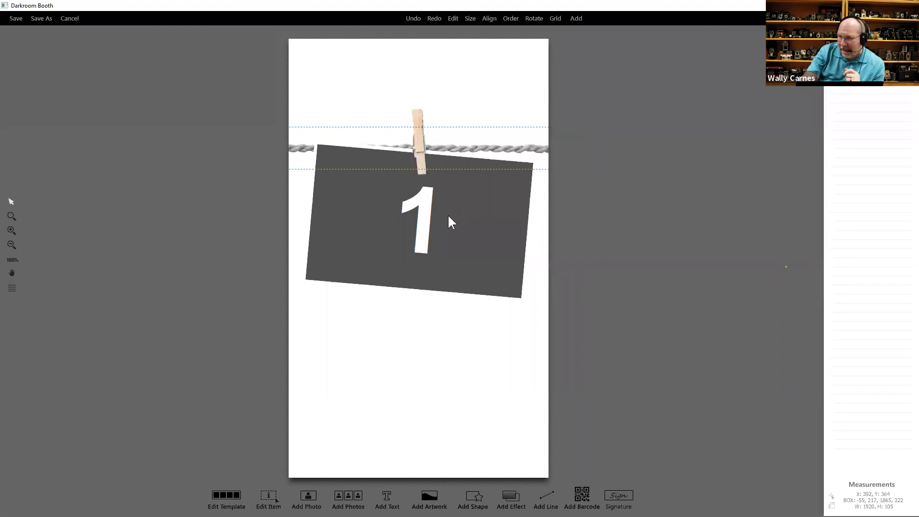
{"action": "left_click", "coordinate": [452, 262]}
{"action": "double_click", "coordinate": [452, 262]}
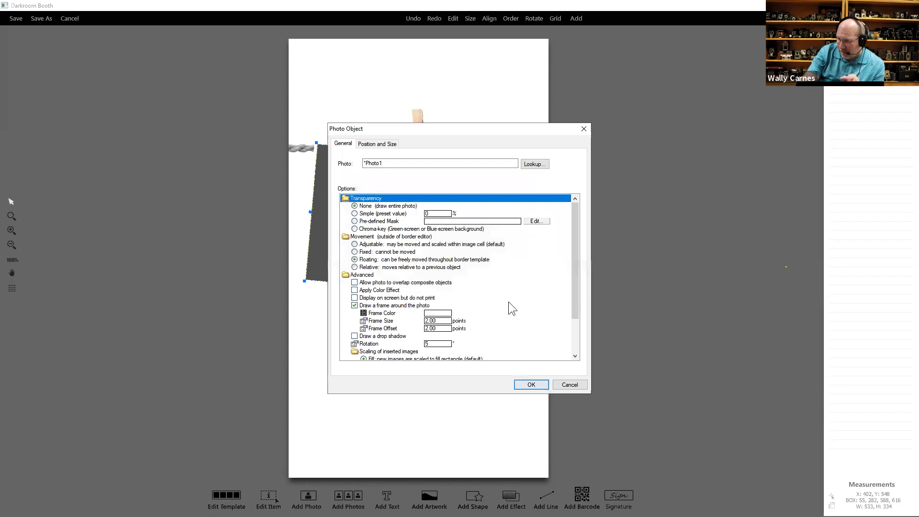
{"action": "left_click", "coordinate": [559, 385]}
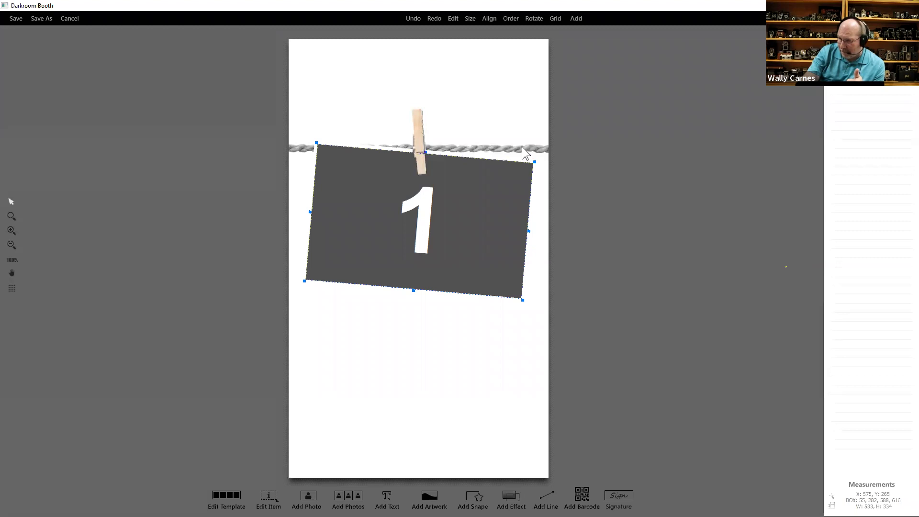
{"action": "left_click", "coordinate": [228, 501]}
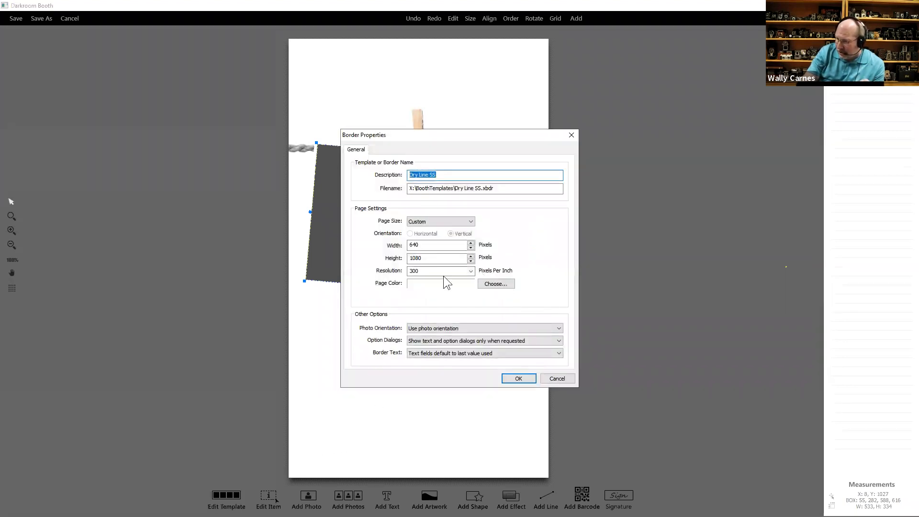
{"action": "left_click", "coordinate": [491, 284]}
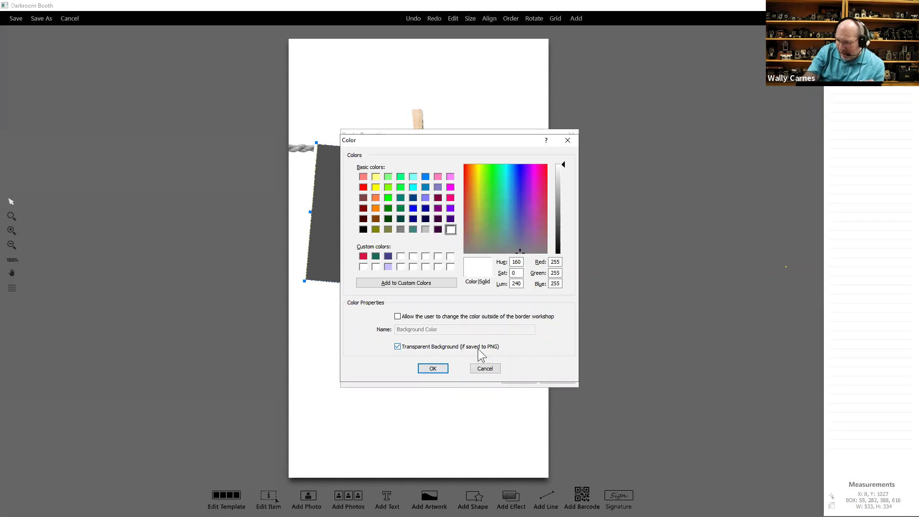
{"action": "left_click", "coordinate": [439, 368]}
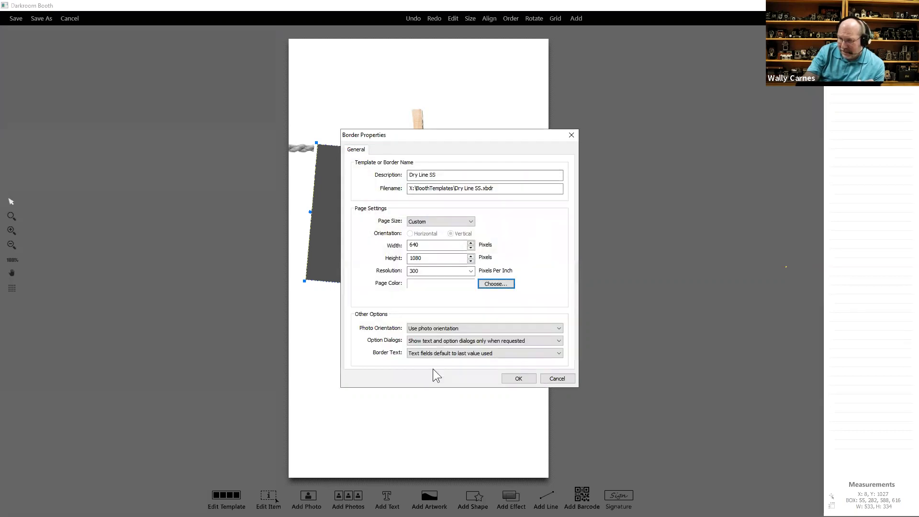
{"action": "left_click", "coordinate": [526, 376]}
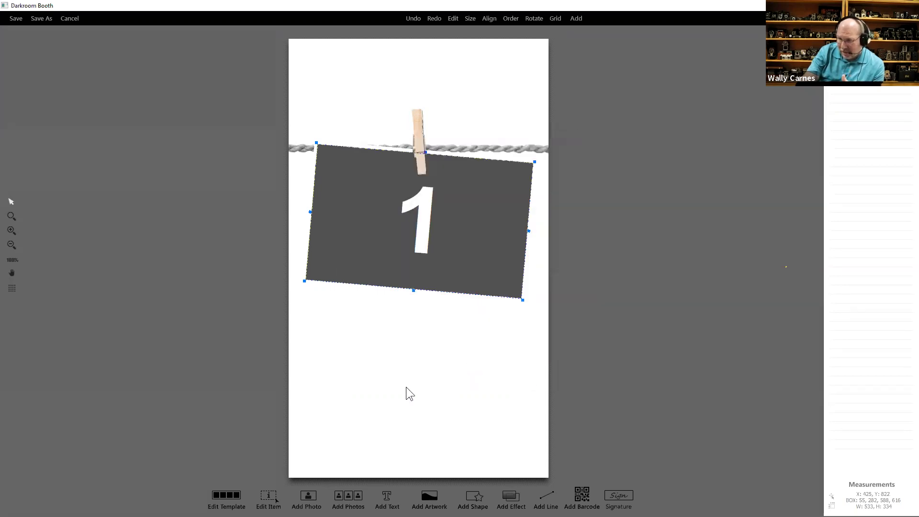
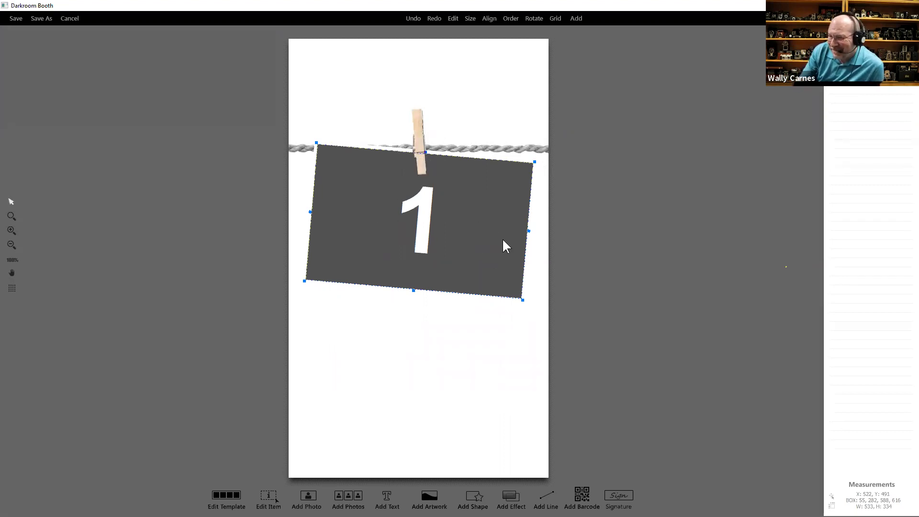
- Discard the current template edits and open the Dry Line SS3 clothesline template
{"action": "left_click", "coordinate": [69, 19]}
{"action": "left_click", "coordinate": [494, 285]}
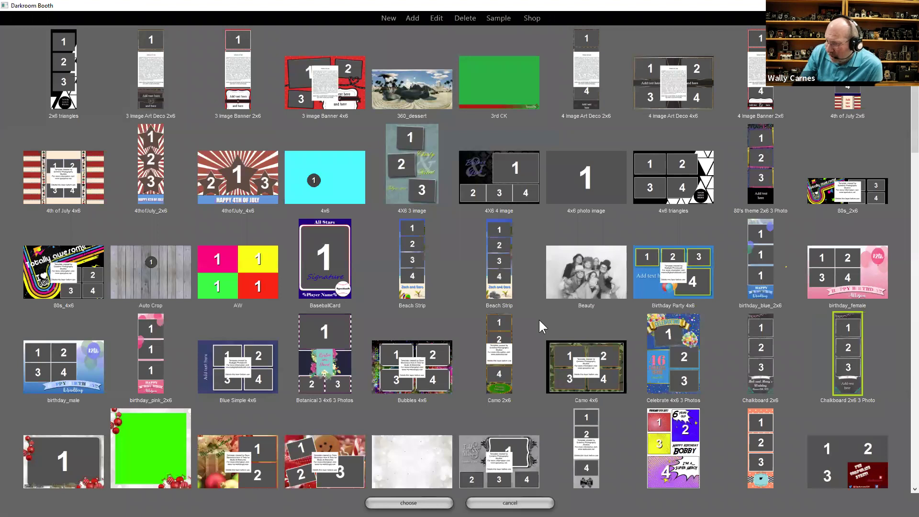
{"action": "scroll", "coordinate": [539, 320], "scroll_direction": "down", "scroll_amount": 10}
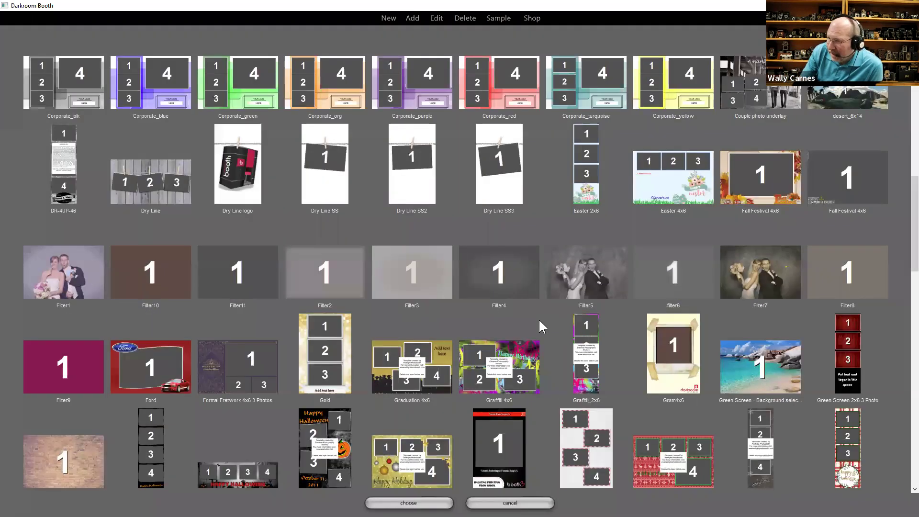
{"action": "scroll", "coordinate": [538, 318], "scroll_direction": "up", "scroll_amount": 2}
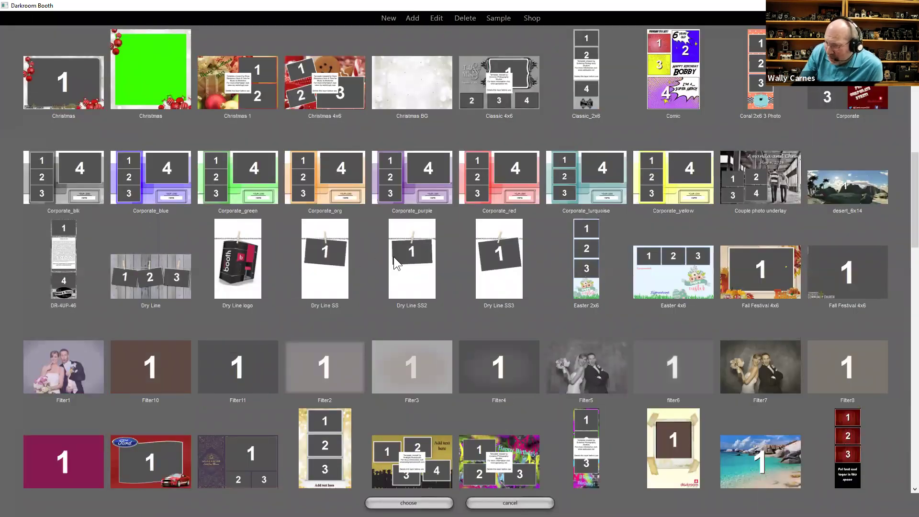
{"action": "double_click", "coordinate": [497, 257]}
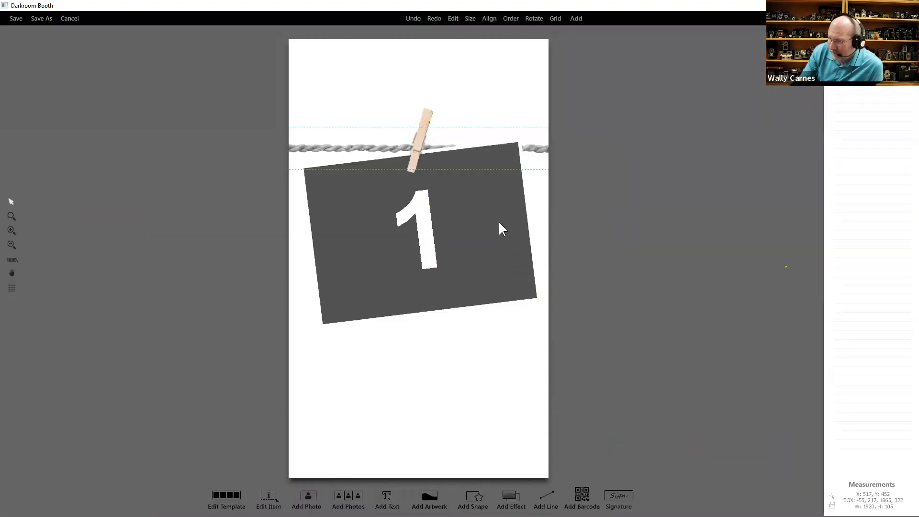
- Select the tilted photo frame on the clothesline to inspect its measurements
{"action": "left_click", "coordinate": [500, 230]}
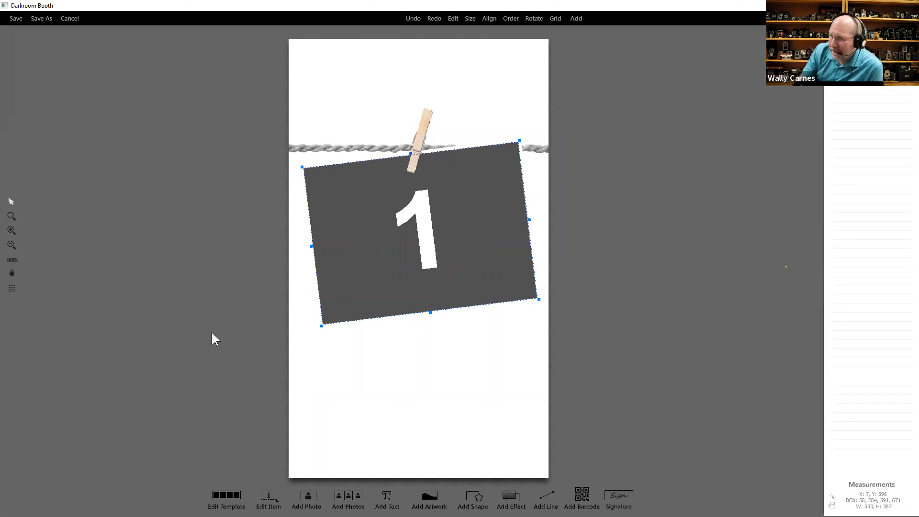
- Leave Dry Line SS3 without saving and open the Dry Line logo template
{"action": "left_click", "coordinate": [70, 19]}
{"action": "left_click", "coordinate": [486, 283]}
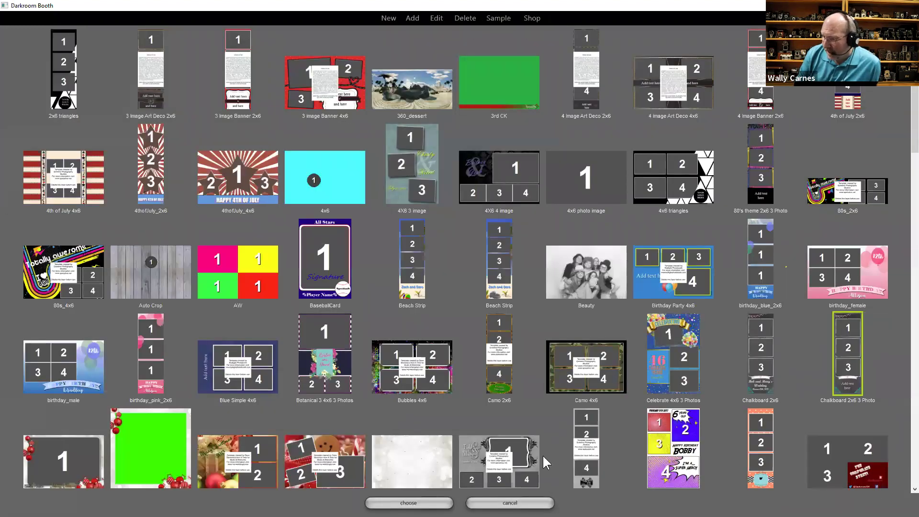
{"action": "scroll", "coordinate": [541, 454], "scroll_direction": "down", "scroll_amount": 3}
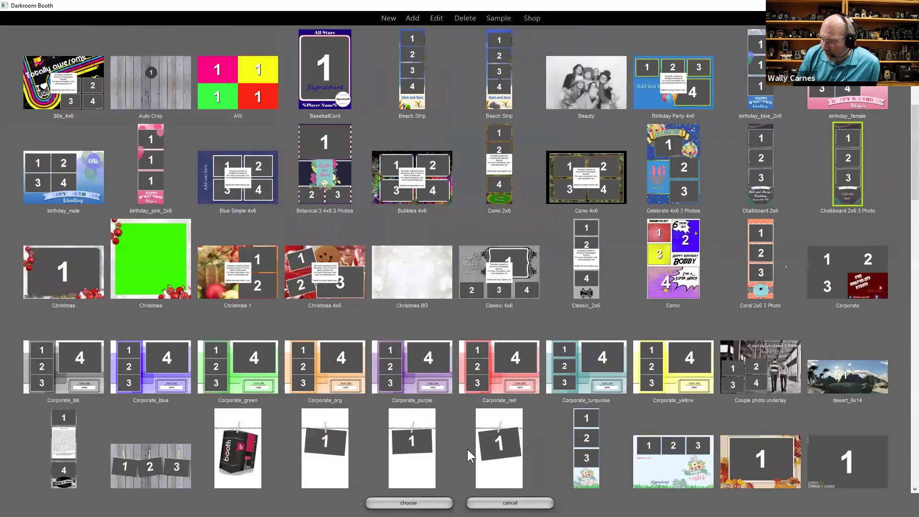
{"action": "double_click", "coordinate": [228, 449]}
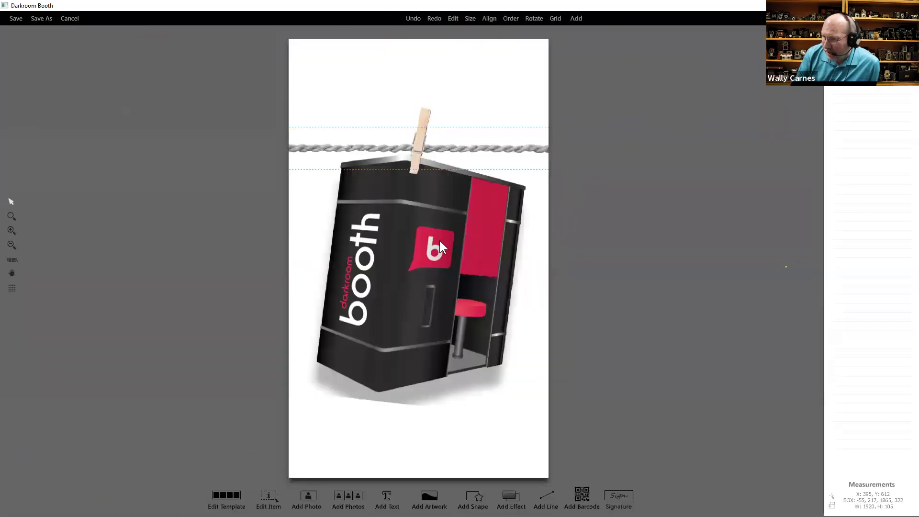
- Check the Dry Line logo page properties, keeping the transparent background, then exit the editor
{"action": "left_click", "coordinate": [407, 290]}
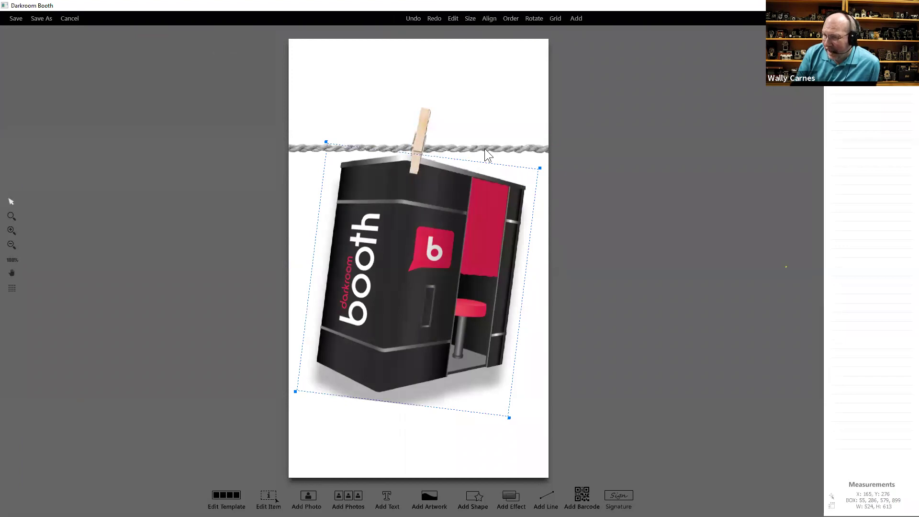
{"action": "left_click", "coordinate": [230, 496]}
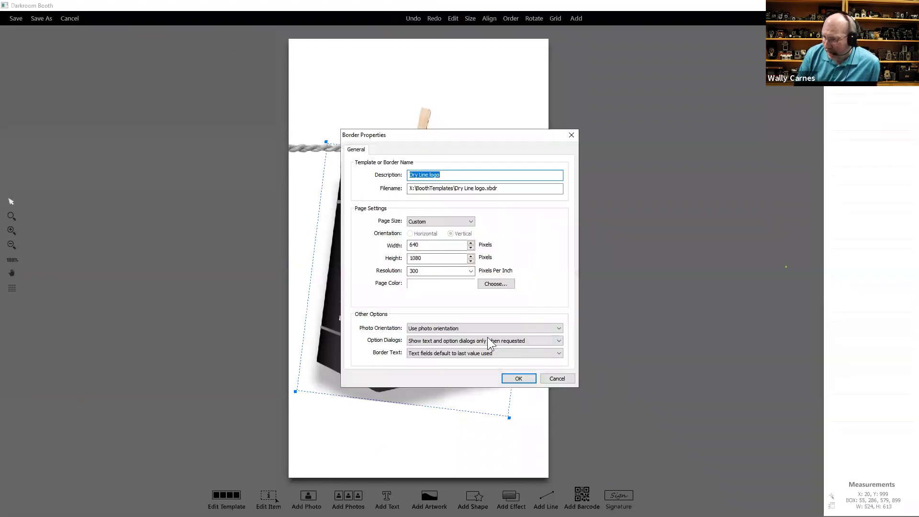
{"action": "left_click", "coordinate": [496, 284]}
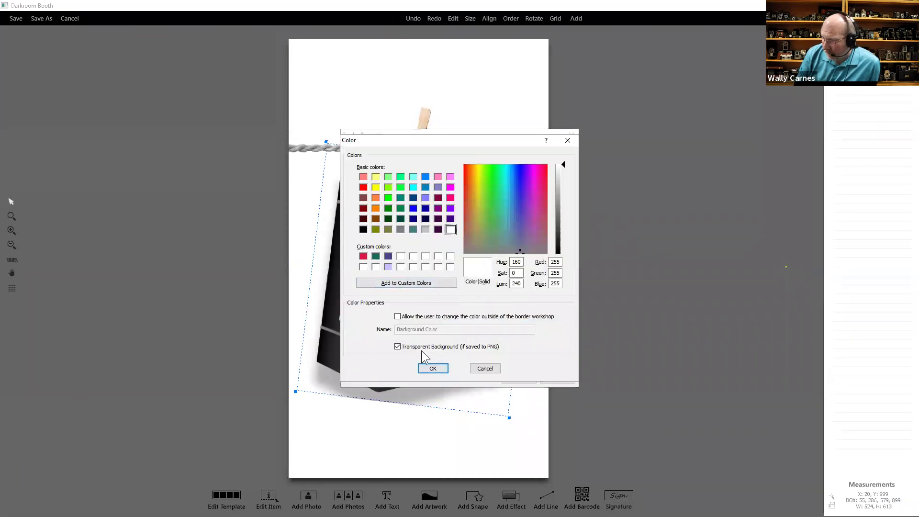
{"action": "left_click", "coordinate": [496, 368]}
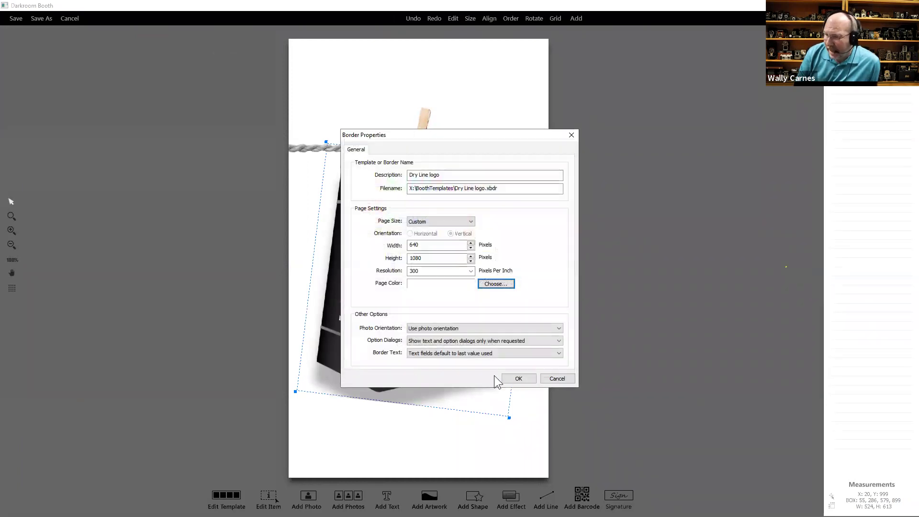
{"action": "left_click", "coordinate": [517, 373]}
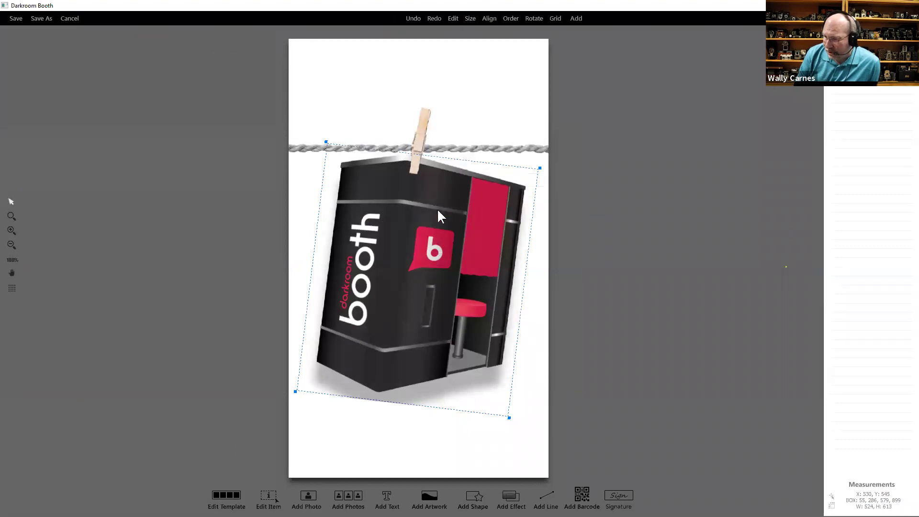
{"action": "left_click", "coordinate": [64, 23]}
- Discard the logo template changes, return to the Slideshow settings and preview the custom slideshow
{"action": "left_click", "coordinate": [490, 284]}
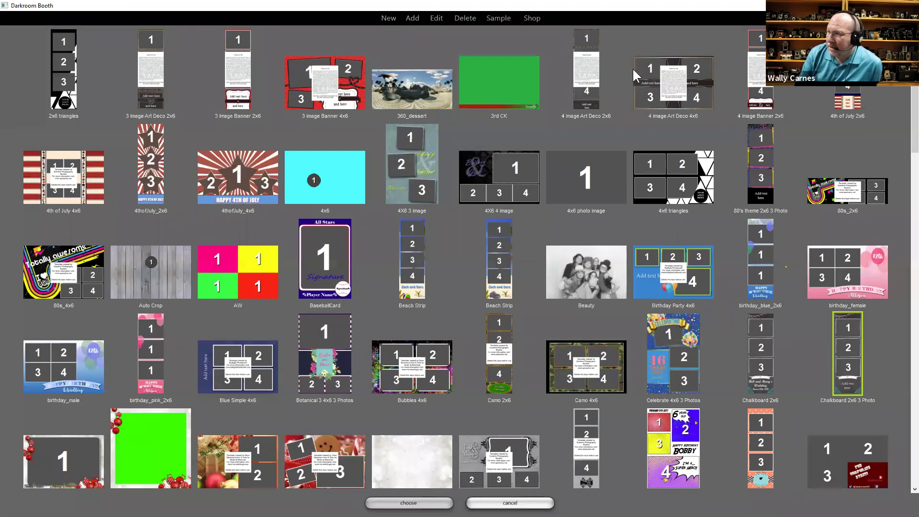
{"action": "key", "text": "Escape"}
{"action": "left_click", "coordinate": [260, 22]}
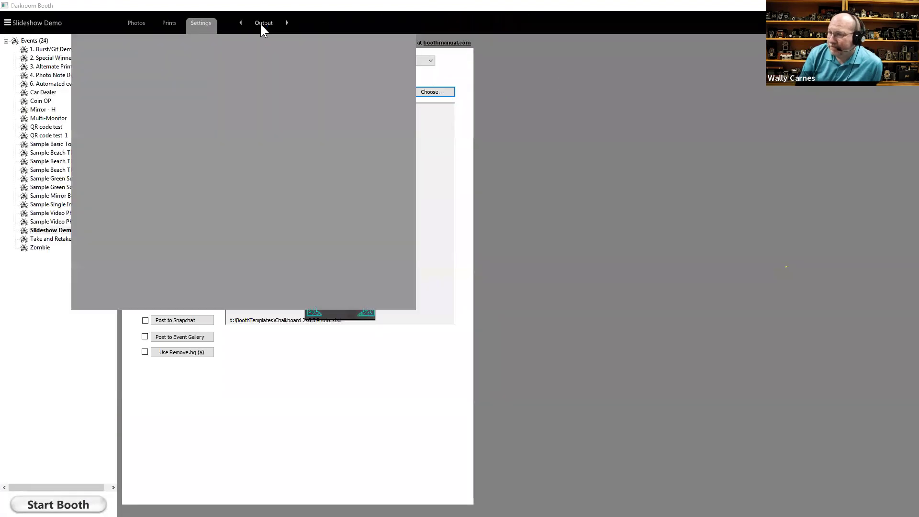
{"action": "left_click", "coordinate": [204, 233]}
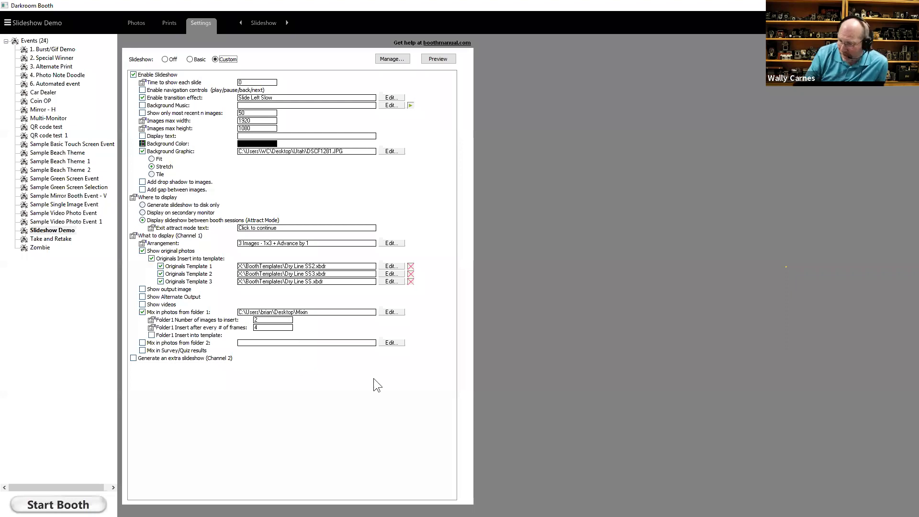
{"action": "left_click", "coordinate": [444, 61]}
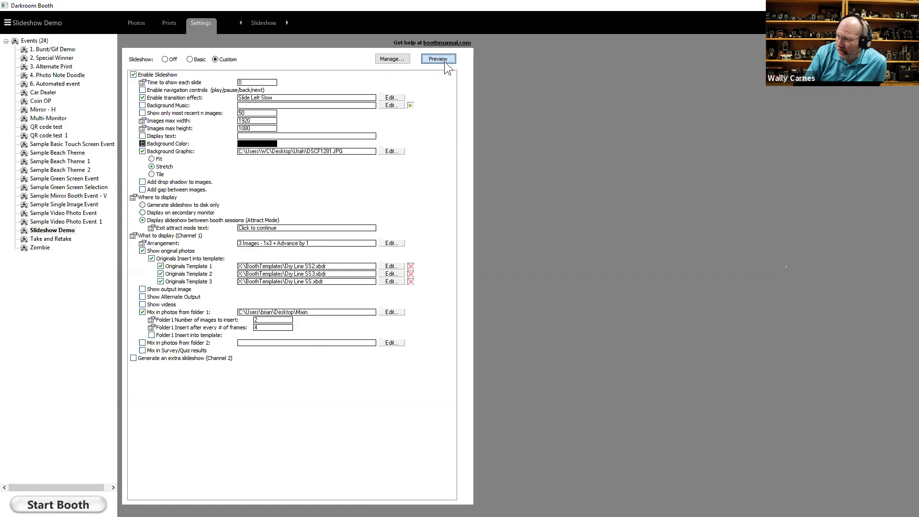
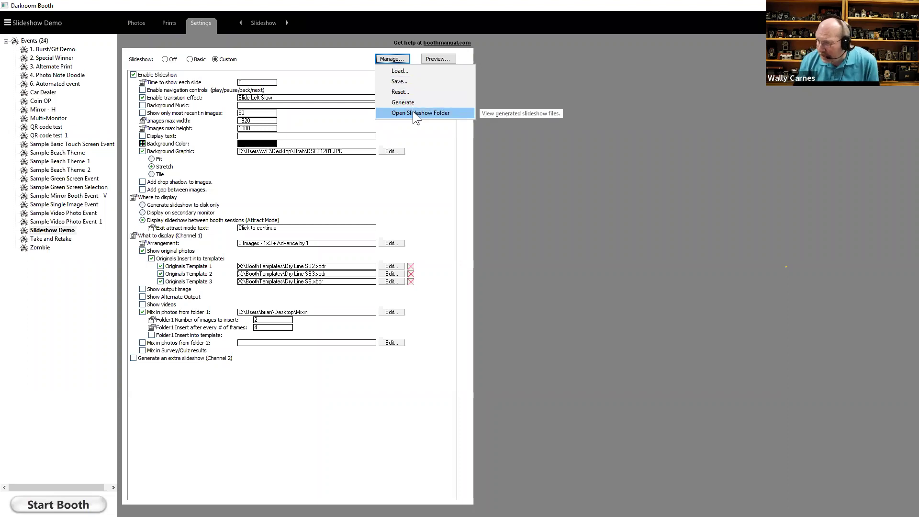
- Open the folder of generated slideshow files from the Manage menu
{"action": "left_click", "coordinate": [412, 112]}
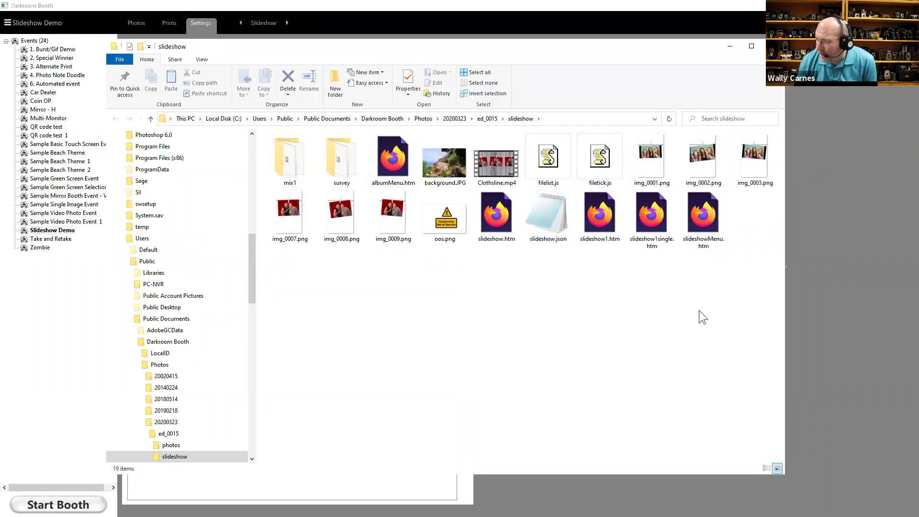
- Open slideshow.htm, preview slide image img_0007.png, then close the image viewer
{"action": "double_click", "coordinate": [496, 216]}
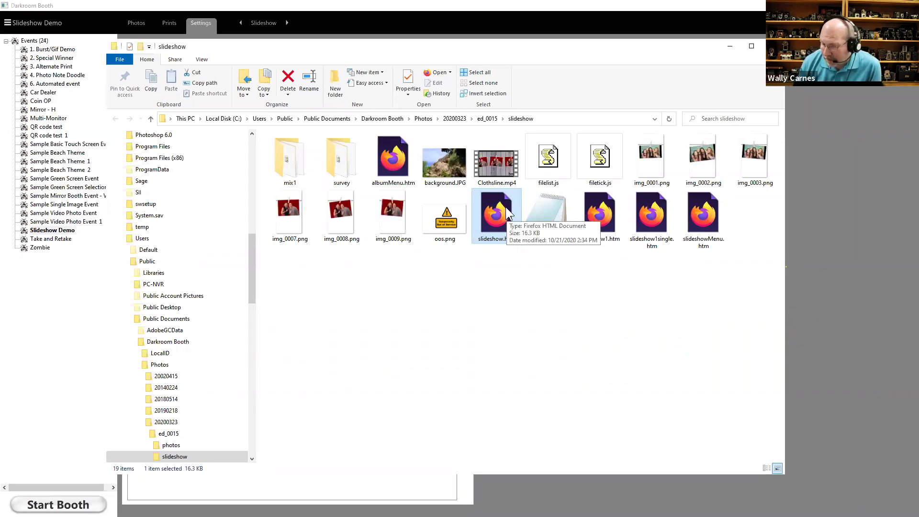
{"action": "left_click_drag", "start_coordinate": [506, 207], "coordinate": [517, 241]}
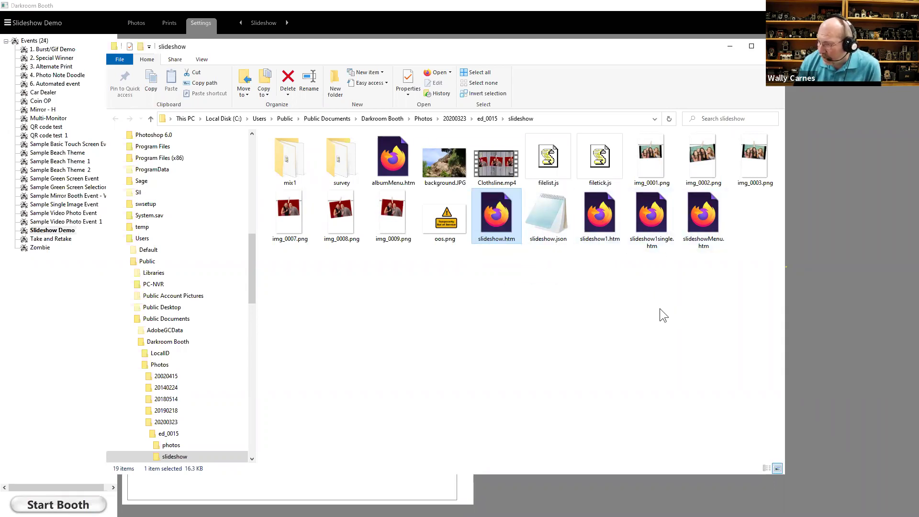
{"action": "left_click", "coordinate": [291, 211]}
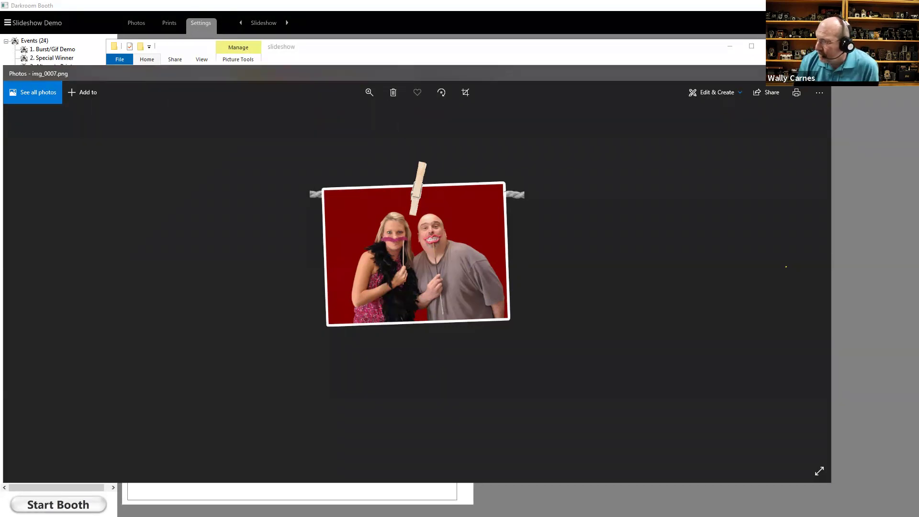
{"action": "key", "text": "alt+F4"}
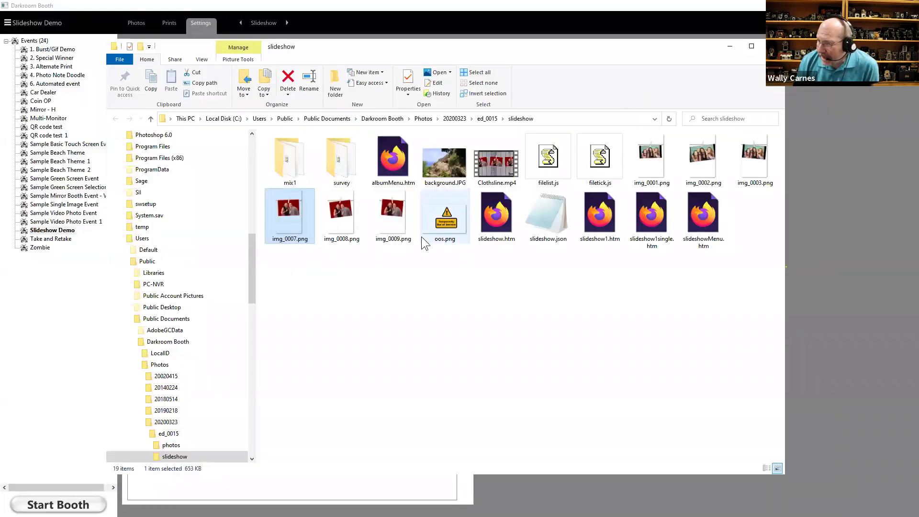
{"action": "left_click", "coordinate": [339, 158]}
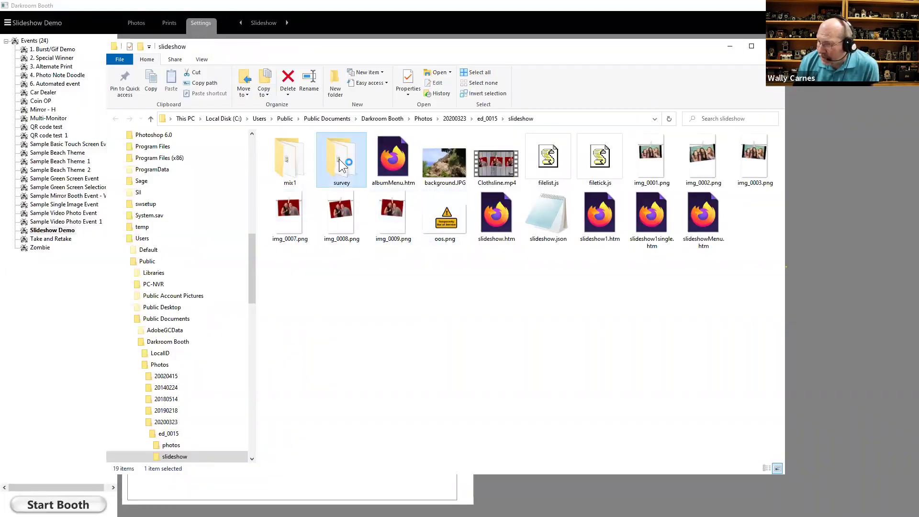
{"action": "left_click", "coordinate": [151, 118]}
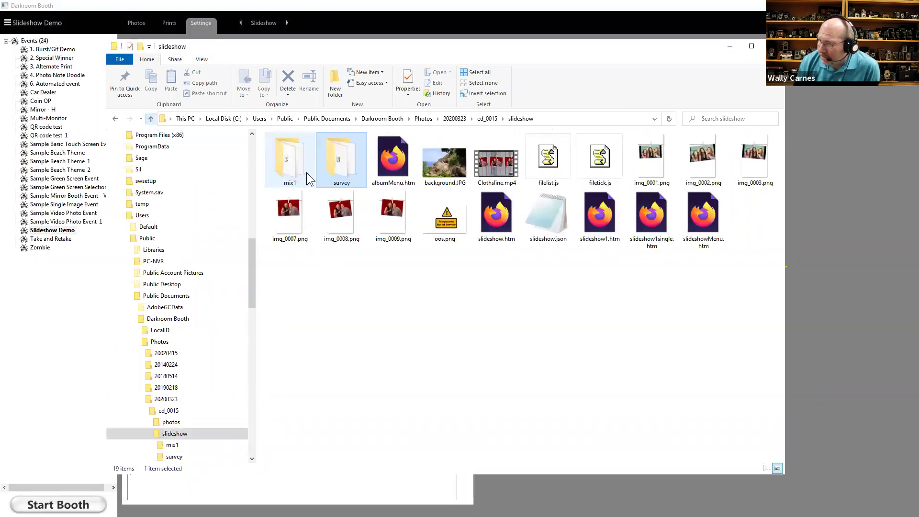
{"action": "double_click", "coordinate": [288, 159]}
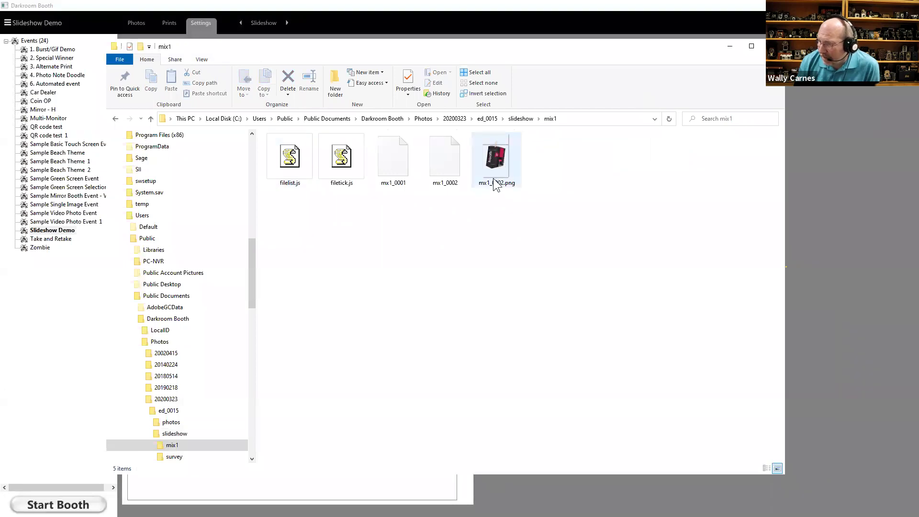
{"action": "left_click", "coordinate": [152, 118]}
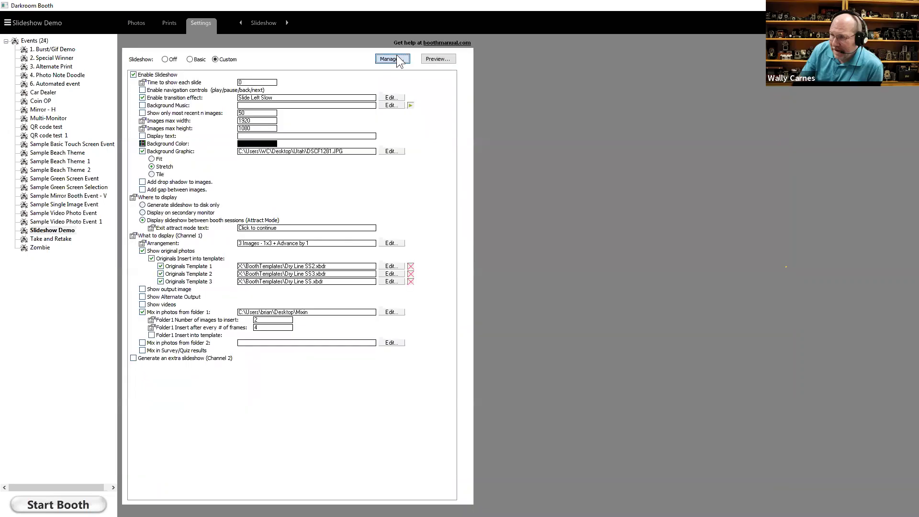
{"action": "left_click", "coordinate": [392, 59]}
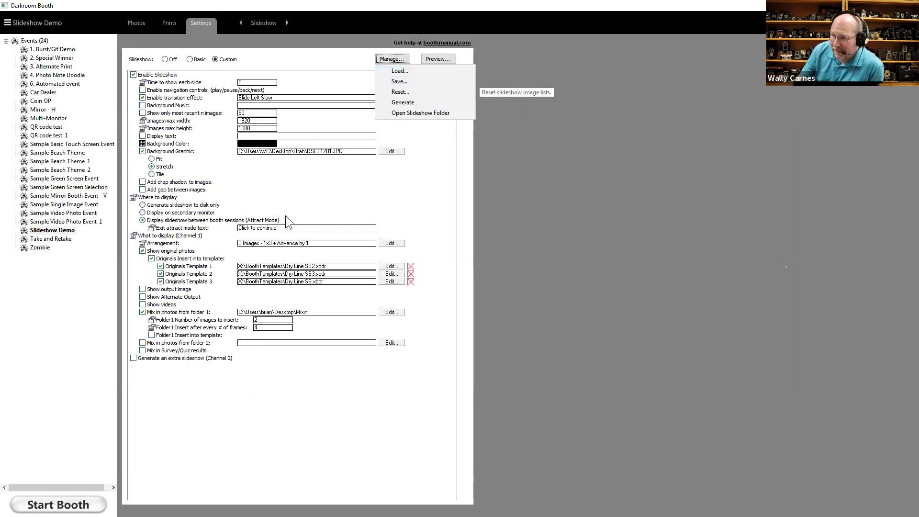
- Save the slideshow settings as settings.json, then load settings.json back
{"action": "left_click", "coordinate": [401, 81]}
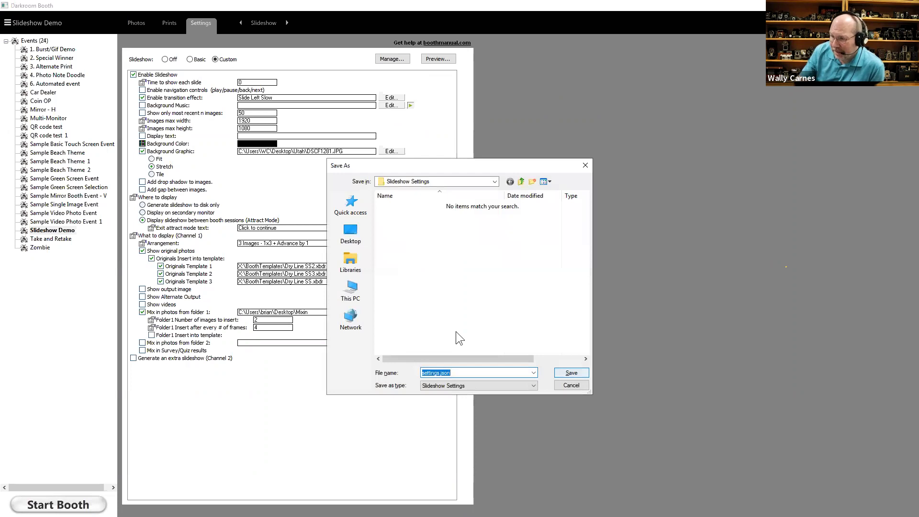
{"action": "left_click", "coordinate": [570, 373]}
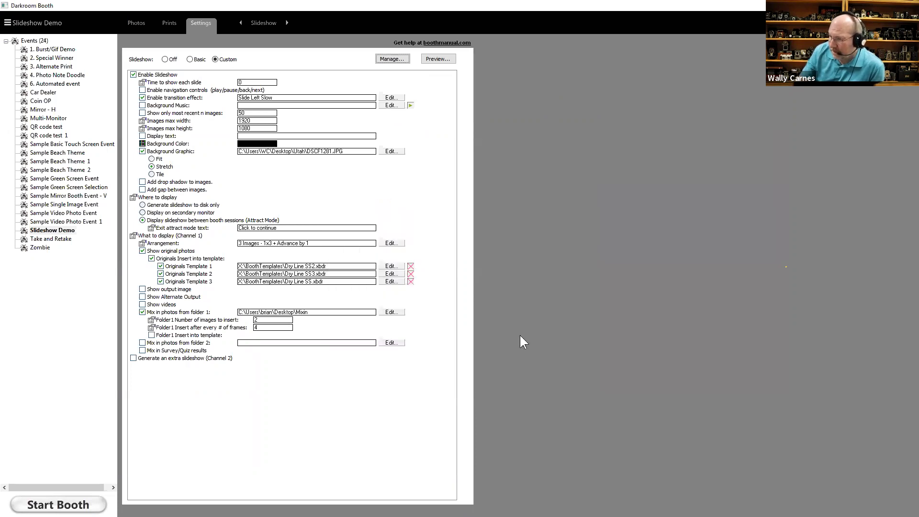
{"action": "left_click", "coordinate": [389, 58]}
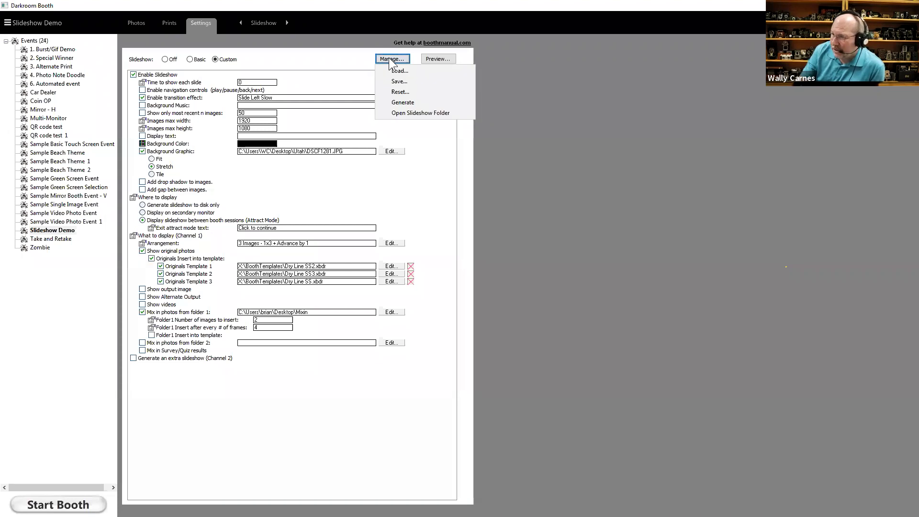
{"action": "left_click", "coordinate": [397, 70]}
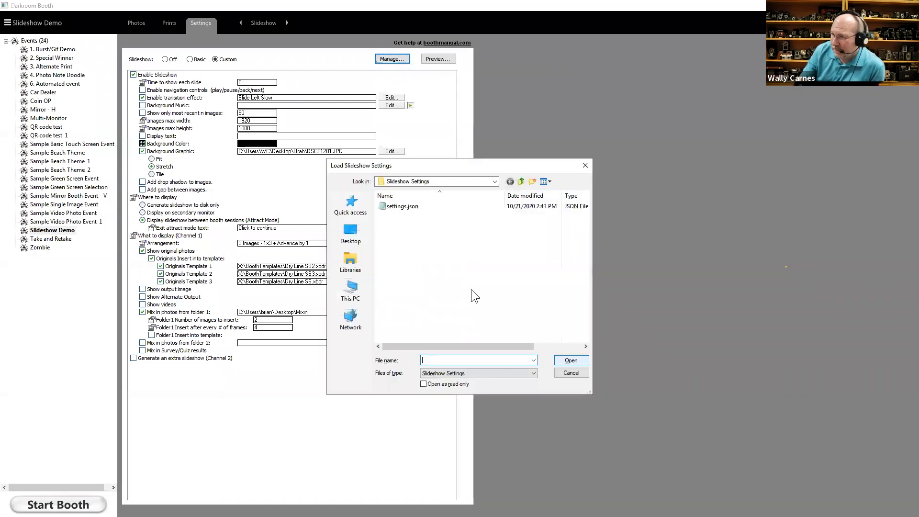
{"action": "left_click", "coordinate": [402, 205]}
{"action": "left_click", "coordinate": [569, 364]}
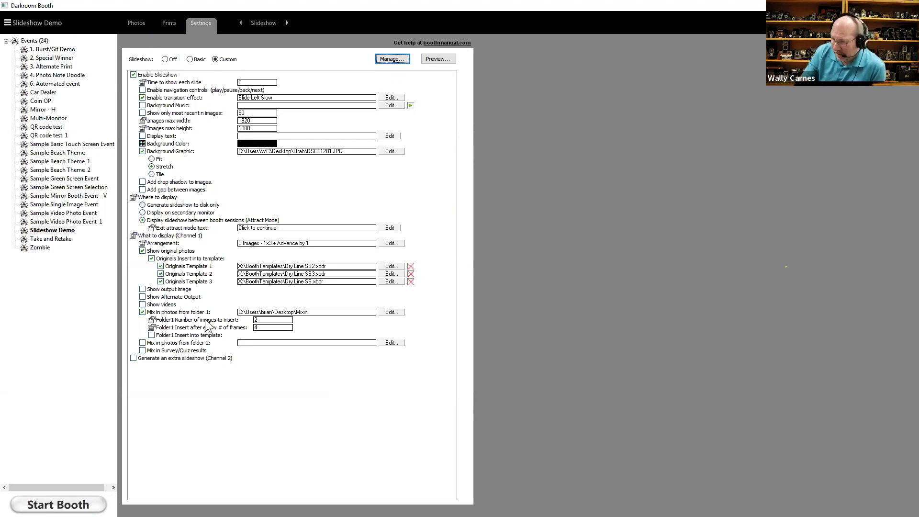
{"action": "left_click", "coordinate": [398, 59]}
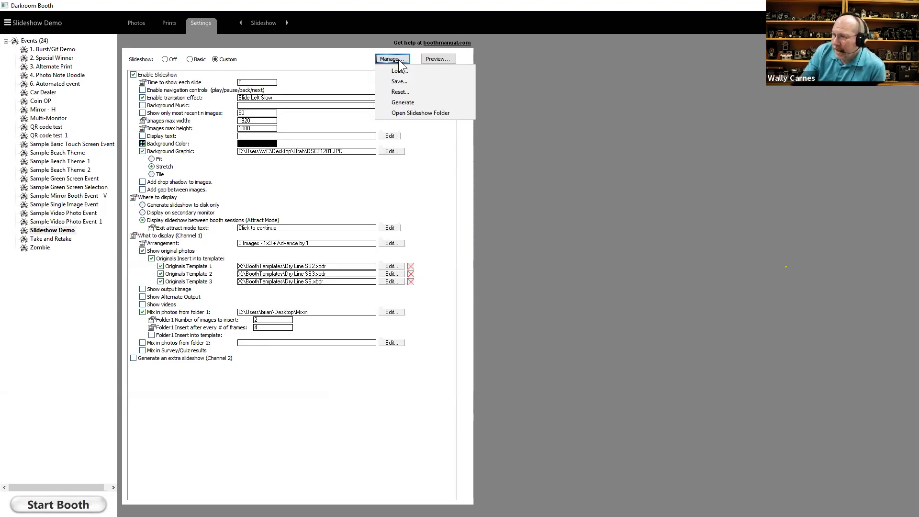
- Regenerate the slideshow files and reopen the ed_0015 slideshow folder
{"action": "left_click", "coordinate": [400, 103]}
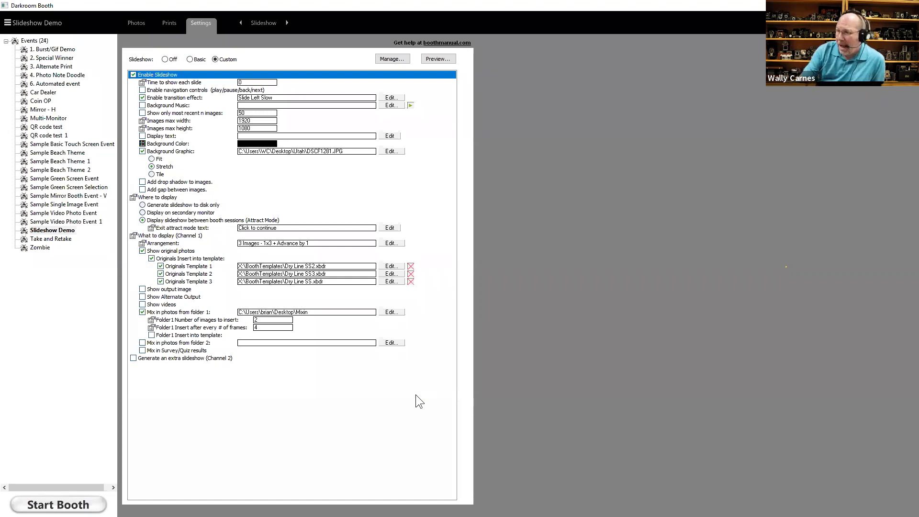
{"action": "left_click", "coordinate": [392, 59]}
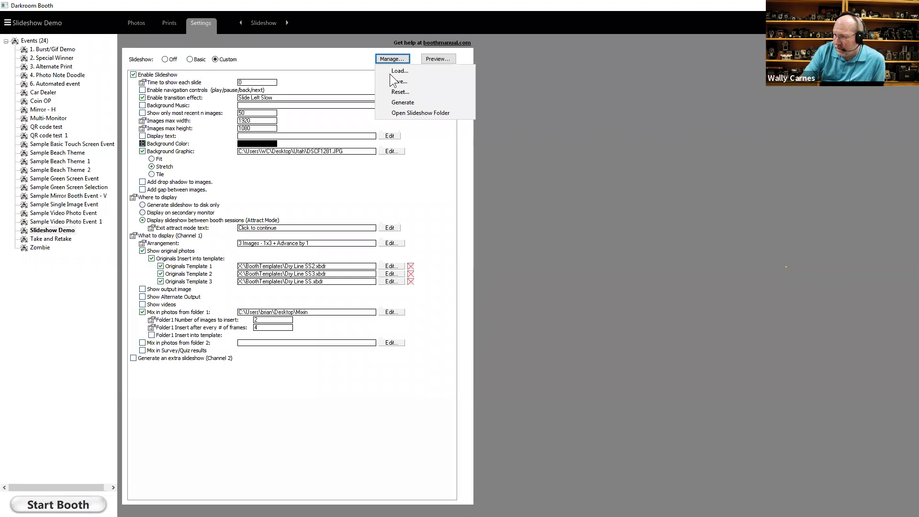
{"action": "left_click", "coordinate": [400, 113]}
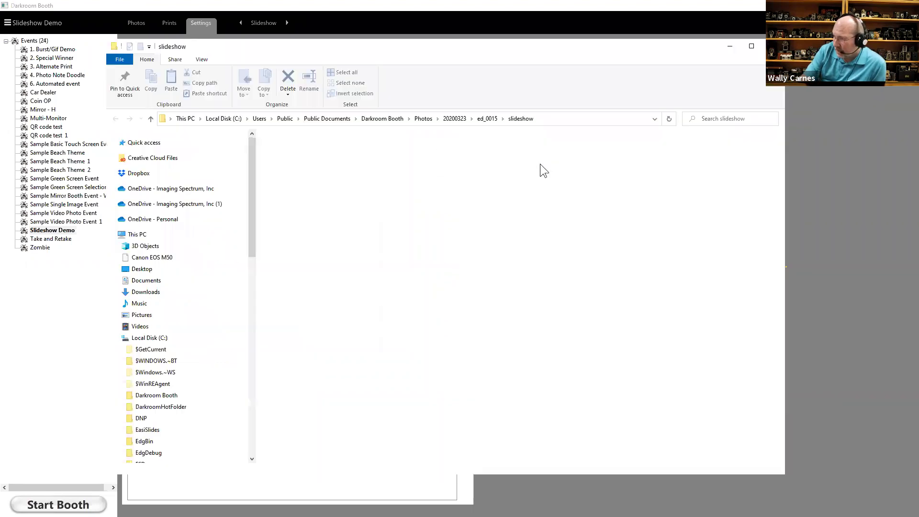
- Play Clothsline.mp4 in Movies & TV, then close the player
{"action": "left_click", "coordinate": [495, 164]}
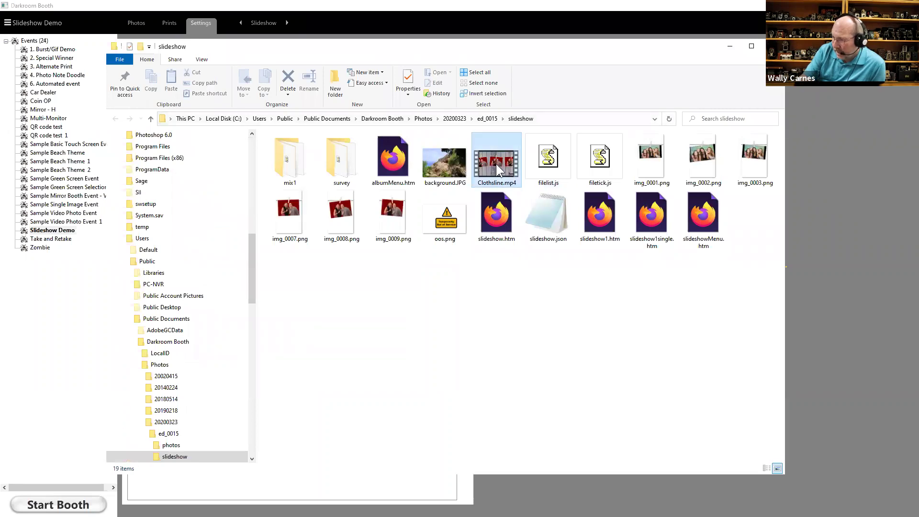
{"action": "double_click", "coordinate": [496, 163]}
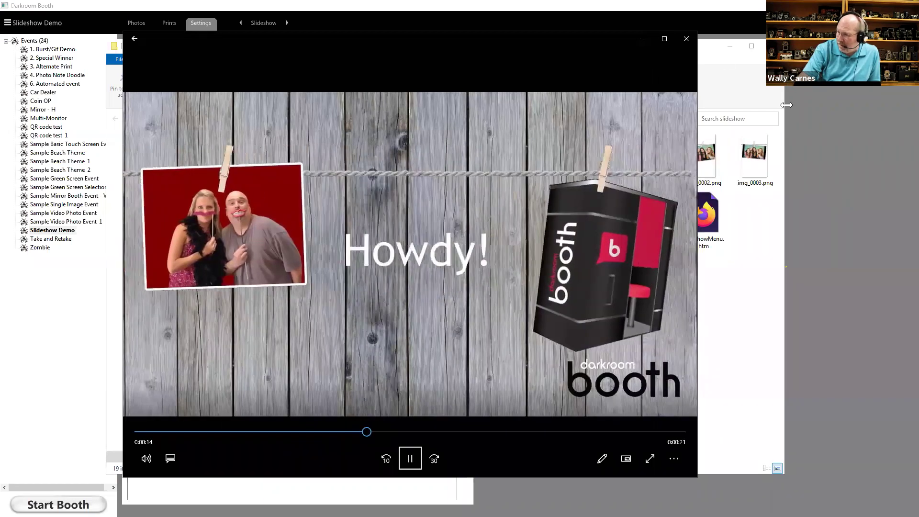
{"action": "left_click", "coordinate": [694, 38]}
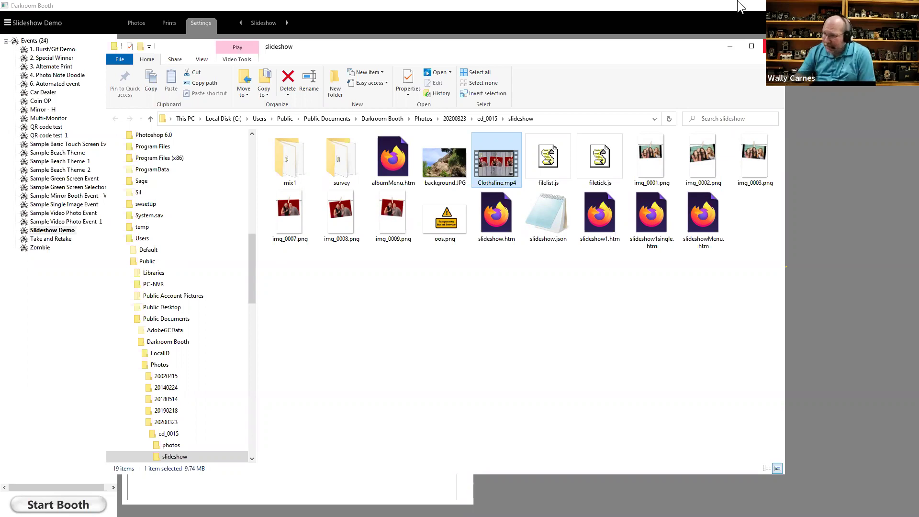
- Select img_0009.png in the slideshow folder
{"action": "left_click", "coordinate": [396, 214]}
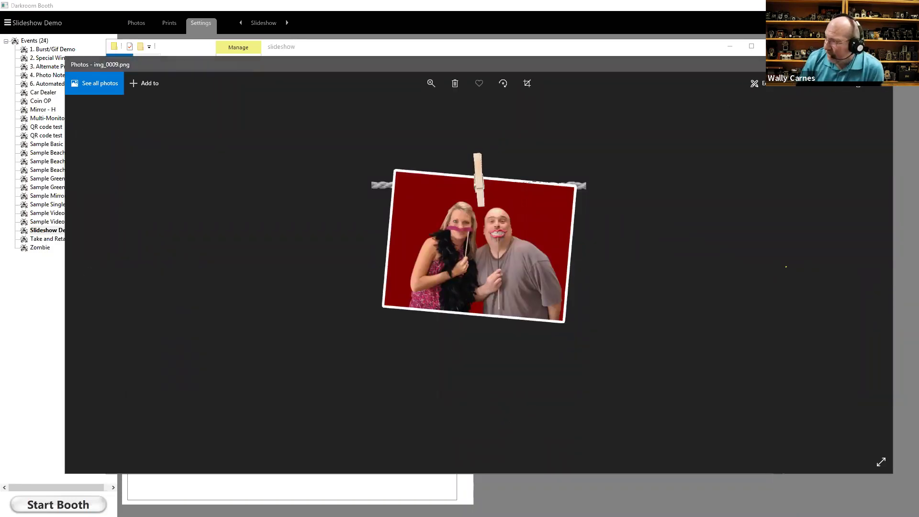
- Close the photo viewer, replay Clothsline.mp4, then close the video player
{"action": "left_click", "coordinate": [882, 64]}
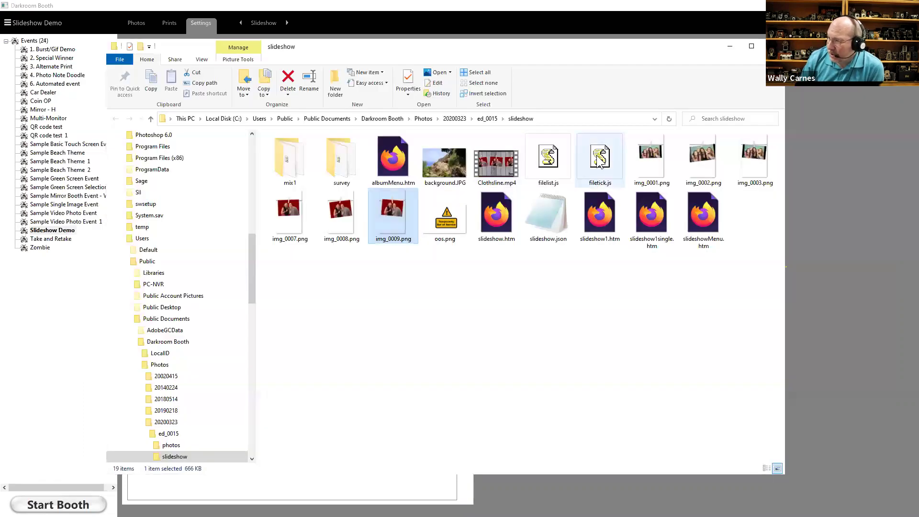
{"action": "double_click", "coordinate": [502, 154]}
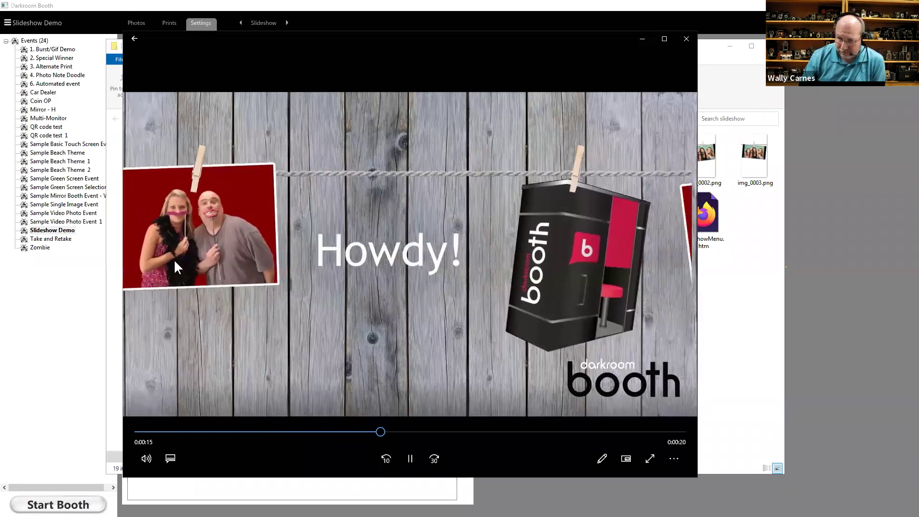
{"action": "left_click", "coordinate": [686, 38]}
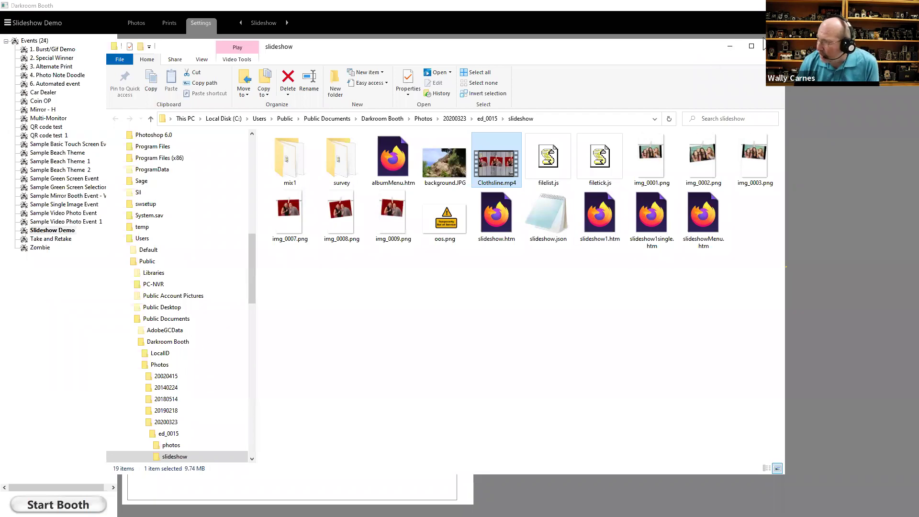
- Leave File Explorer and switch to the event's print strips
{"action": "key", "text": "alt+Tab"}
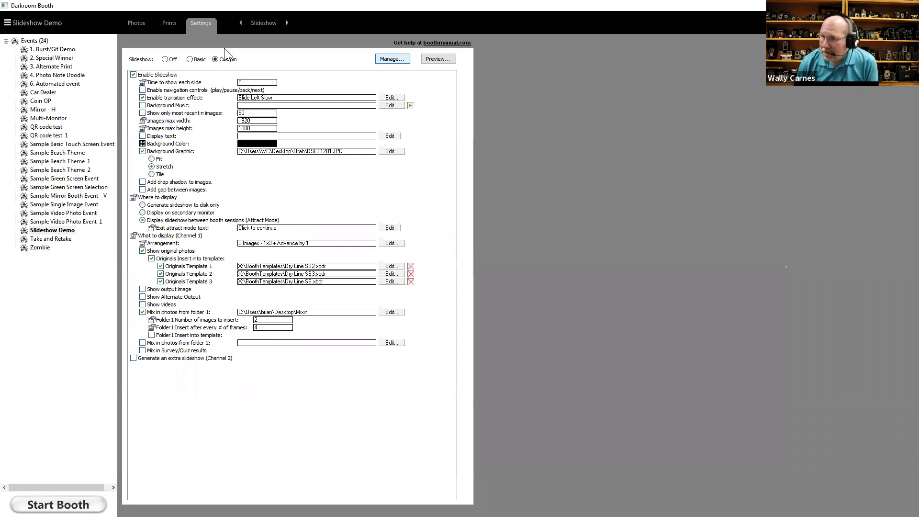
{"action": "left_click", "coordinate": [171, 22]}
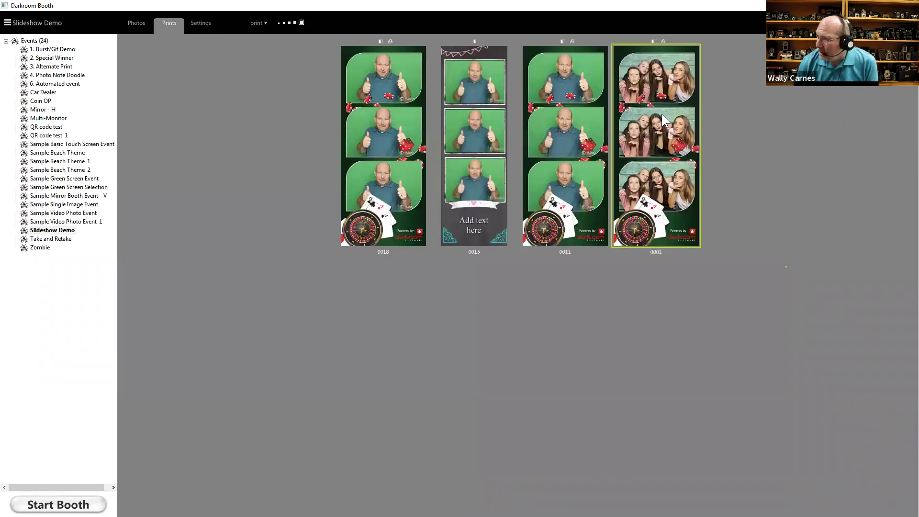
- Open print strip 0001 in the photo editor, then close it without saving
{"action": "double_click", "coordinate": [654, 67]}
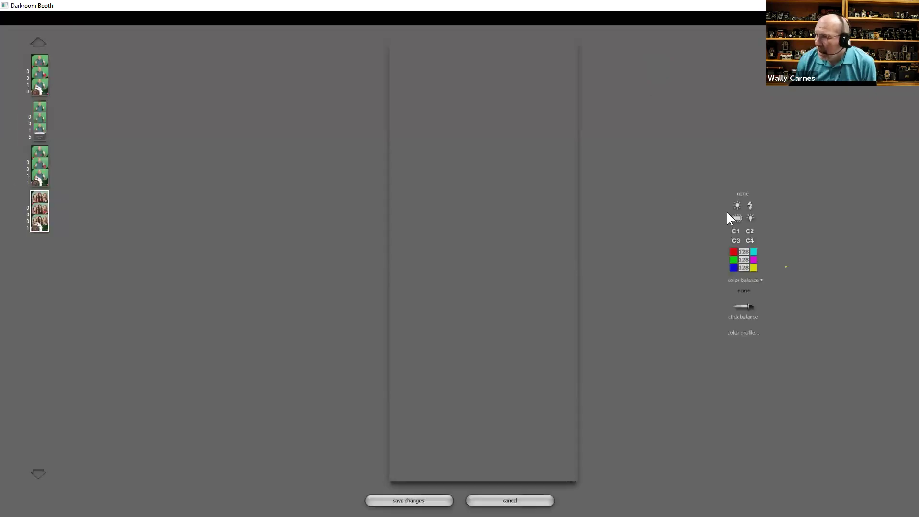
{"action": "left_click", "coordinate": [41, 221]}
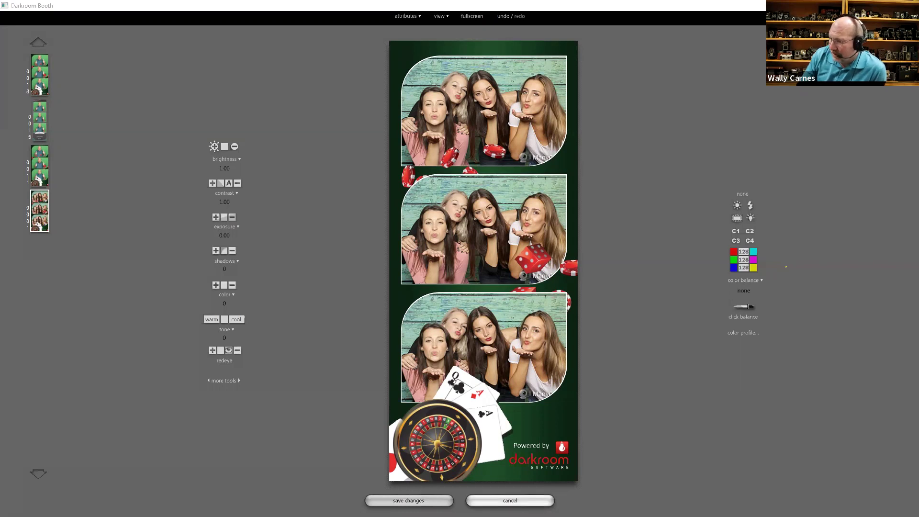
{"action": "key", "text": "Escape"}
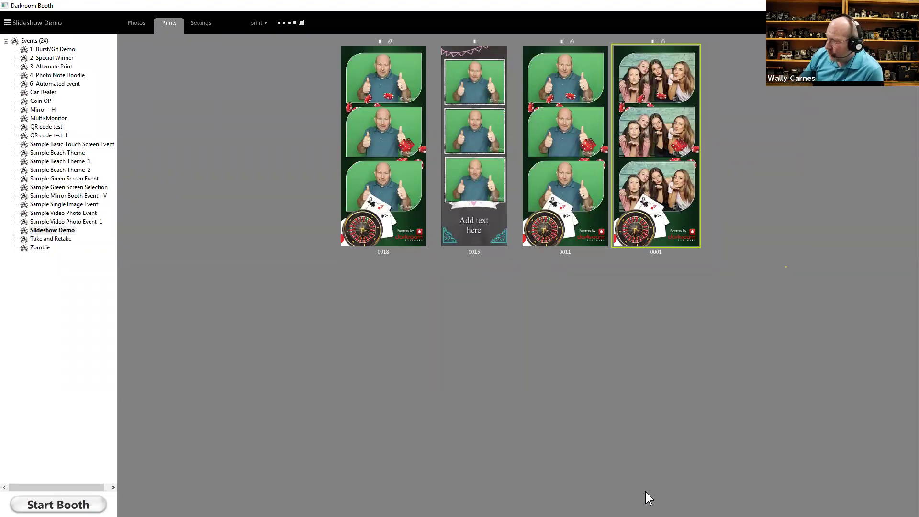
- Return to the slideshow settings and turn off the background graphic
{"action": "left_click", "coordinate": [202, 24]}
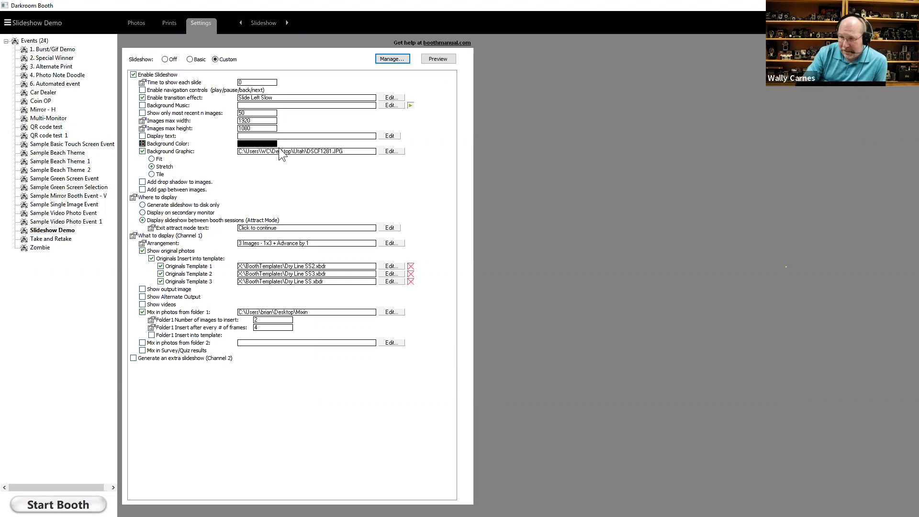
{"action": "left_click", "coordinate": [142, 151]}
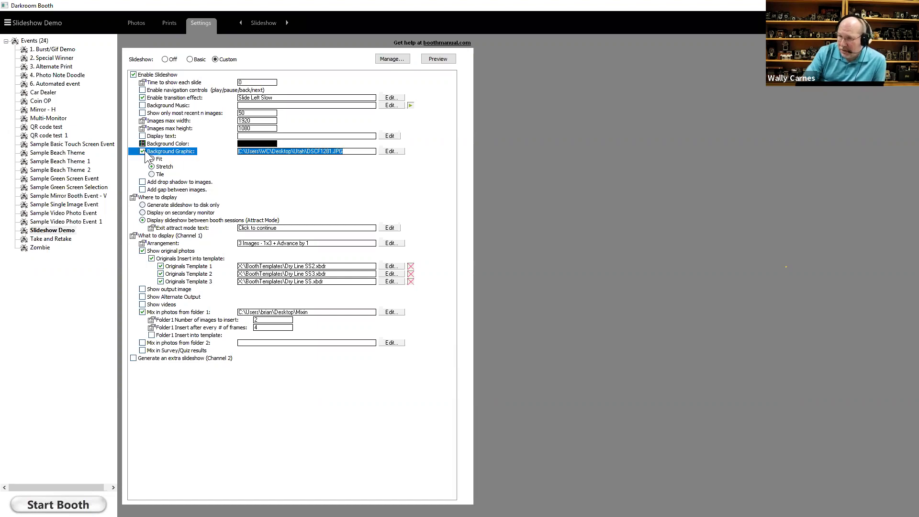
- Preview the Slideshow Demo slideshow full-screen over the rocky background photo, twice
{"action": "left_click", "coordinate": [433, 59]}
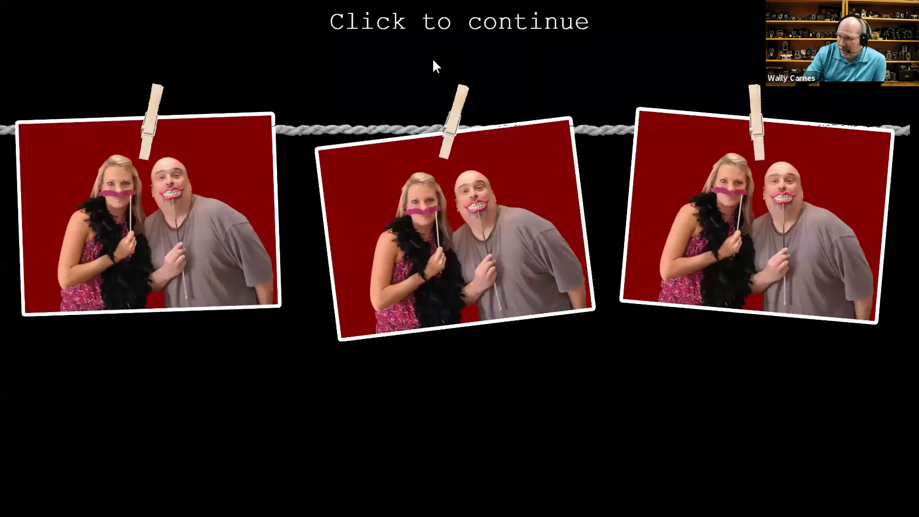
{"action": "left_click", "coordinate": [433, 61]}
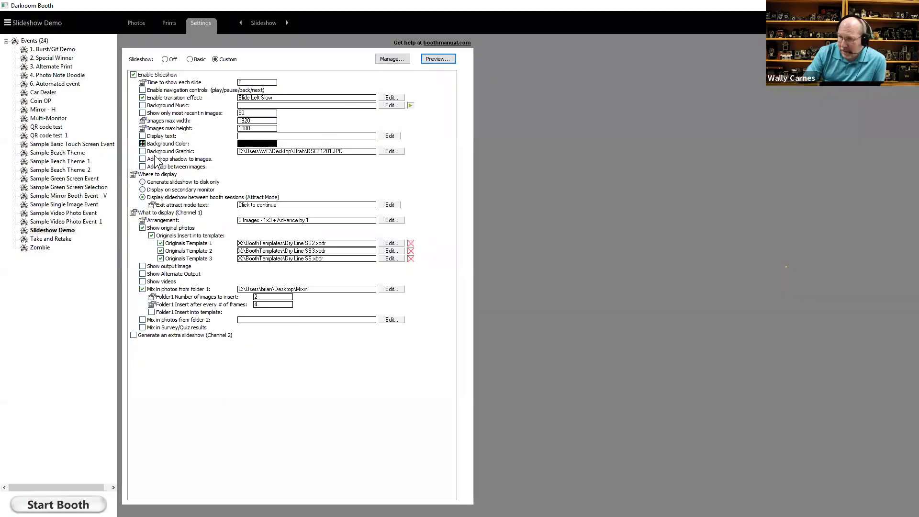
{"action": "left_click", "coordinate": [439, 59]}
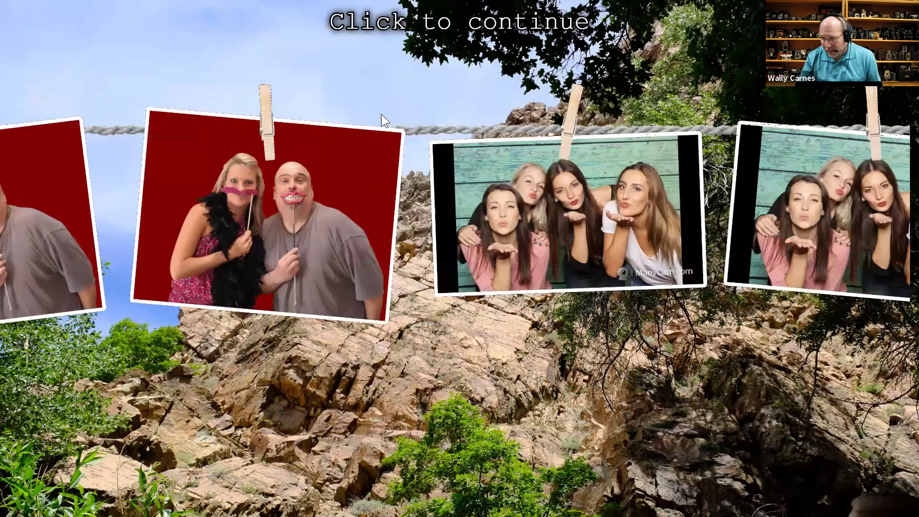
{"action": "left_click", "coordinate": [381, 114]}
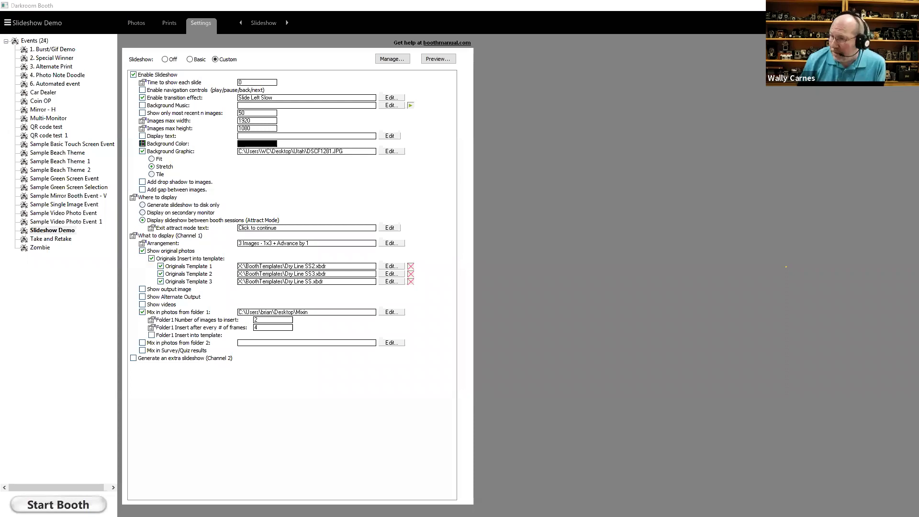
- Switch to the Amazon listing for the PC-on-a-stick
{"action": "key", "text": "alt+Tab"}
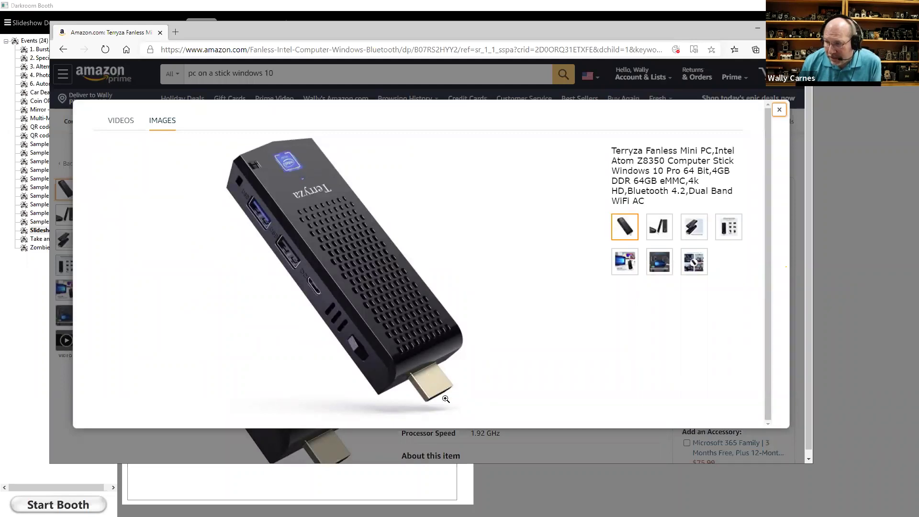
{"action": "left_click", "coordinate": [429, 387]}
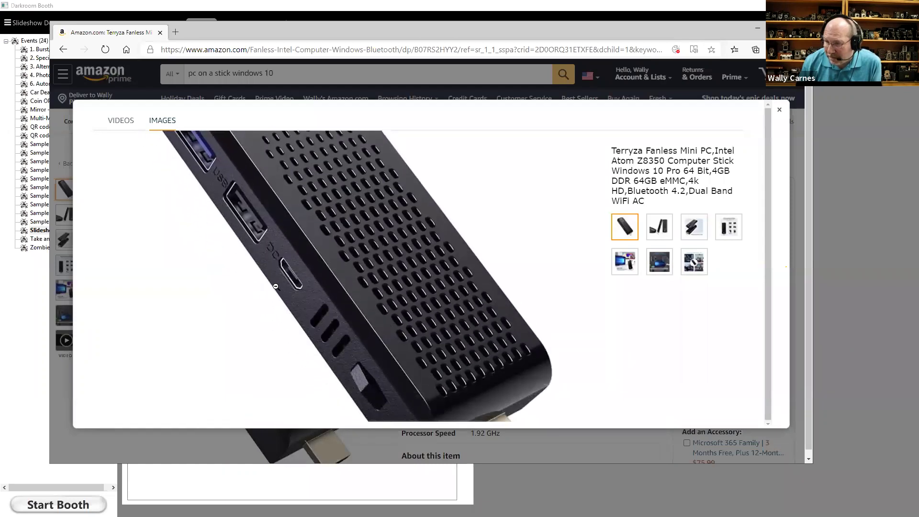
{"action": "left_click", "coordinate": [276, 286]}
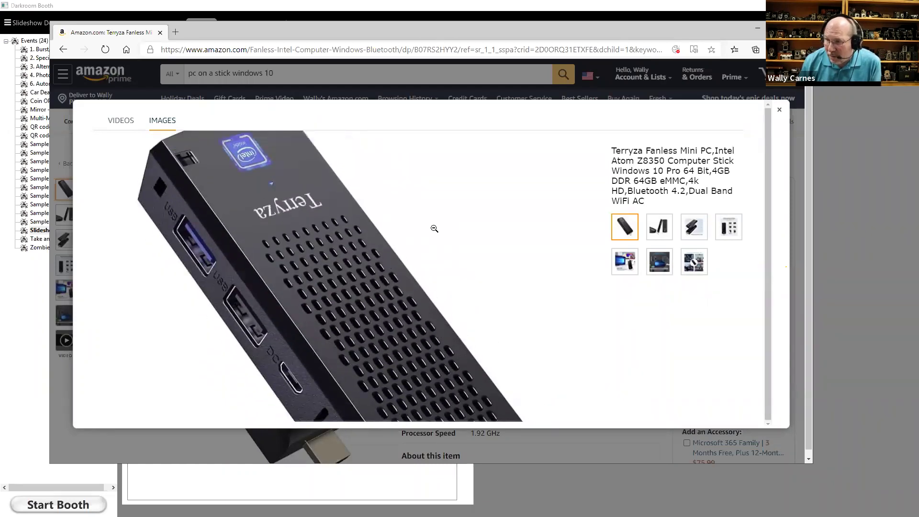
{"action": "left_click", "coordinate": [434, 228]}
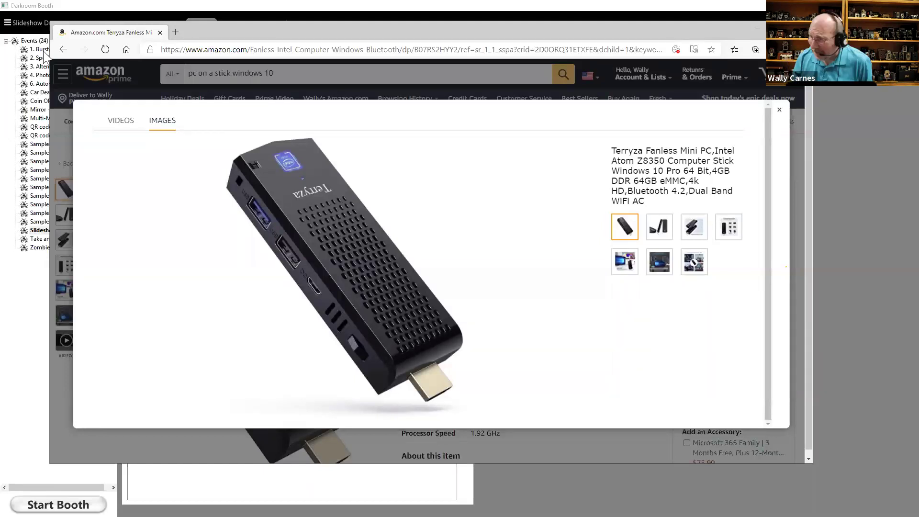
- Close Amazon's enlarged product photos and bring Darkroom Booth's Email and Online Accounts settings back
{"action": "left_click", "coordinate": [781, 115]}
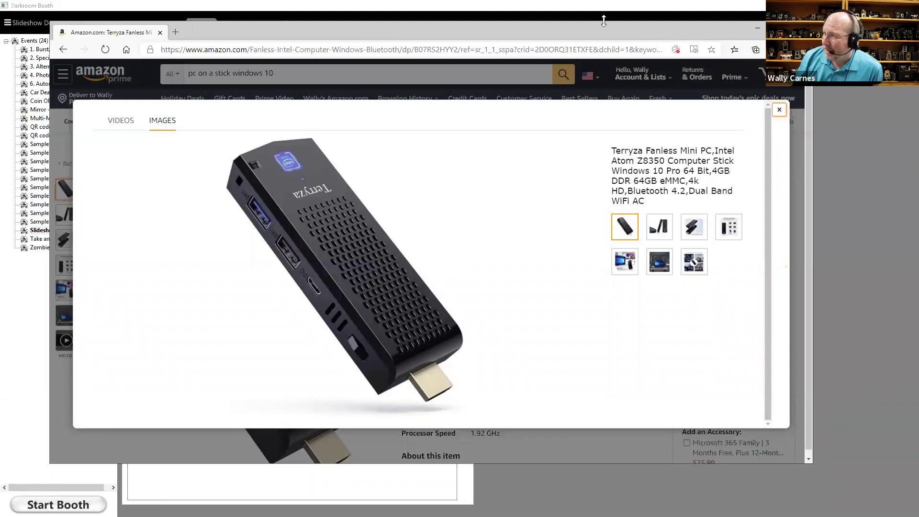
{"action": "left_click_drag", "start_coordinate": [404, 22], "coordinate": [367, 19]}
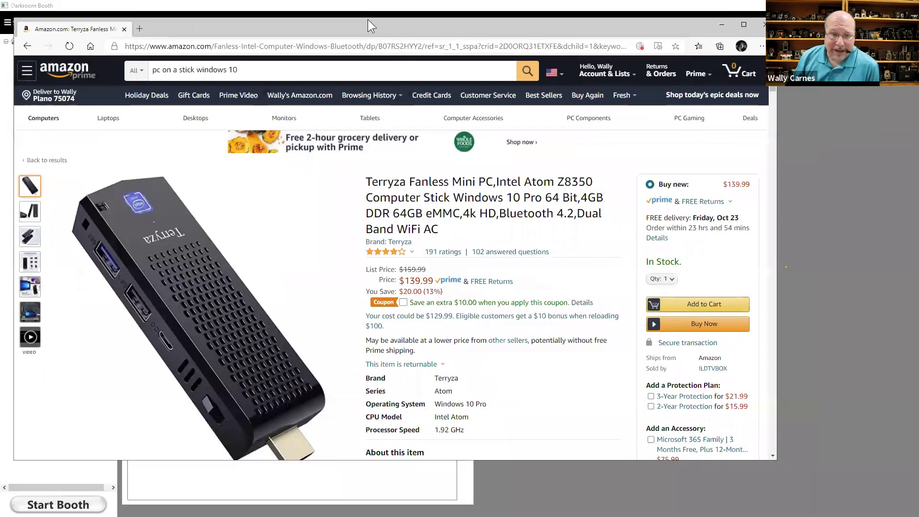
{"action": "key", "text": "alt+Tab"}
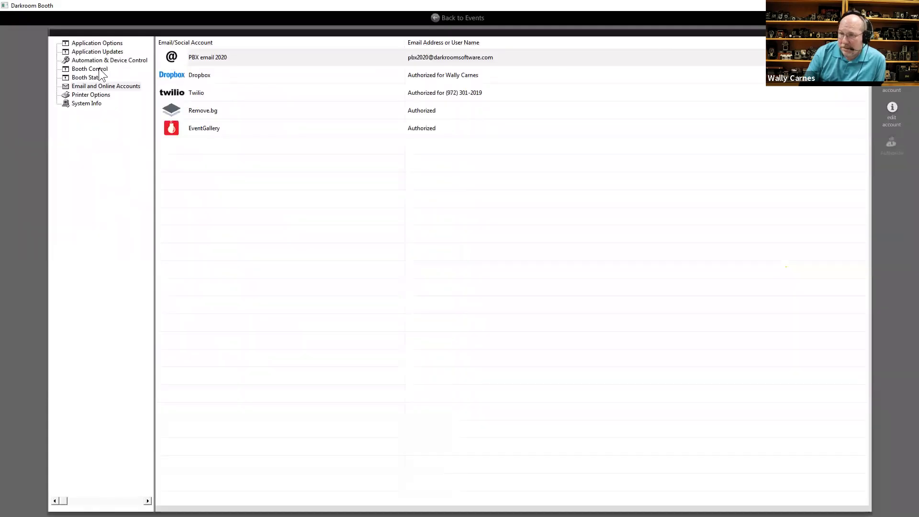
- Open Booth Control, select the 10.10.10.163 address, and test it until BoothControl runs on port 80
{"action": "left_click", "coordinate": [91, 69]}
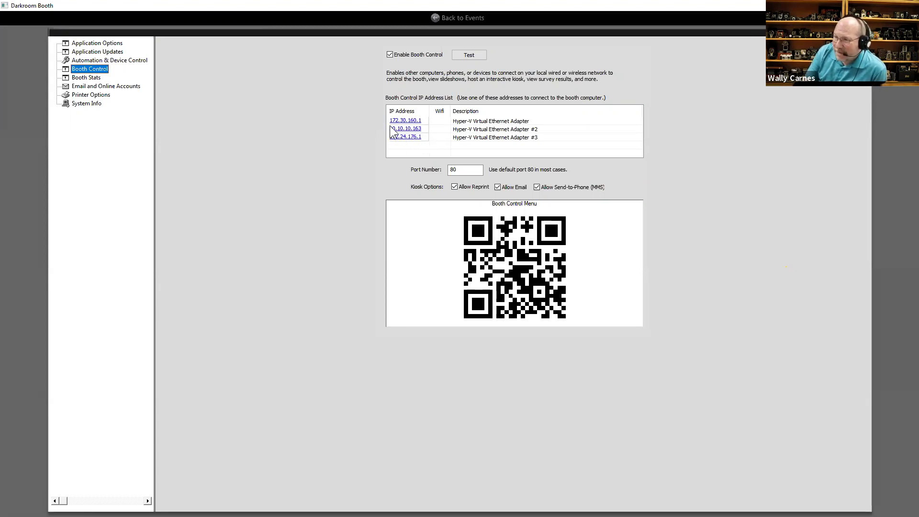
{"action": "left_click", "coordinate": [406, 129]}
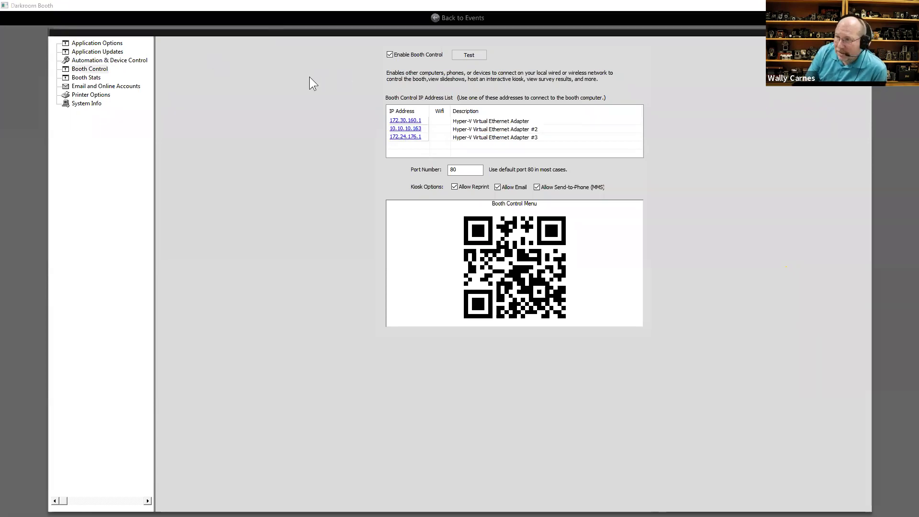
{"action": "left_click", "coordinate": [561, 37]}
{"action": "left_click", "coordinate": [470, 54]}
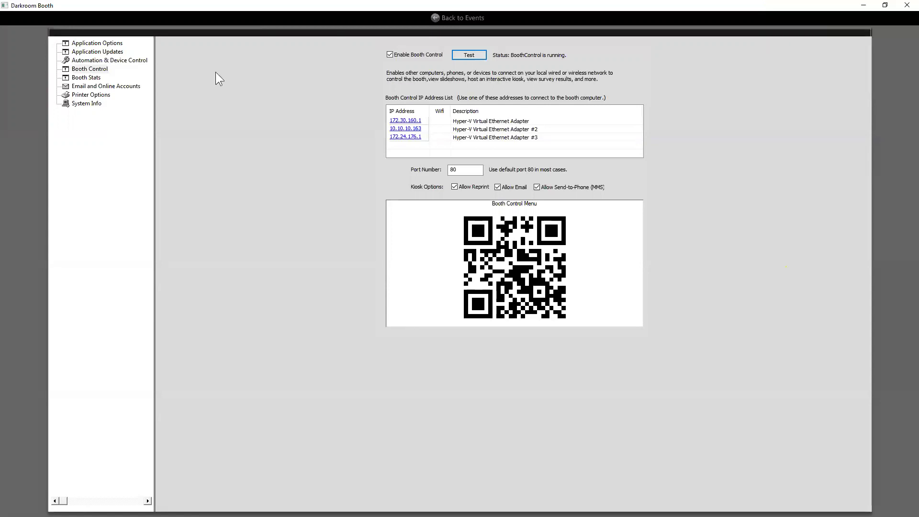
{"action": "left_click", "coordinate": [468, 54]}
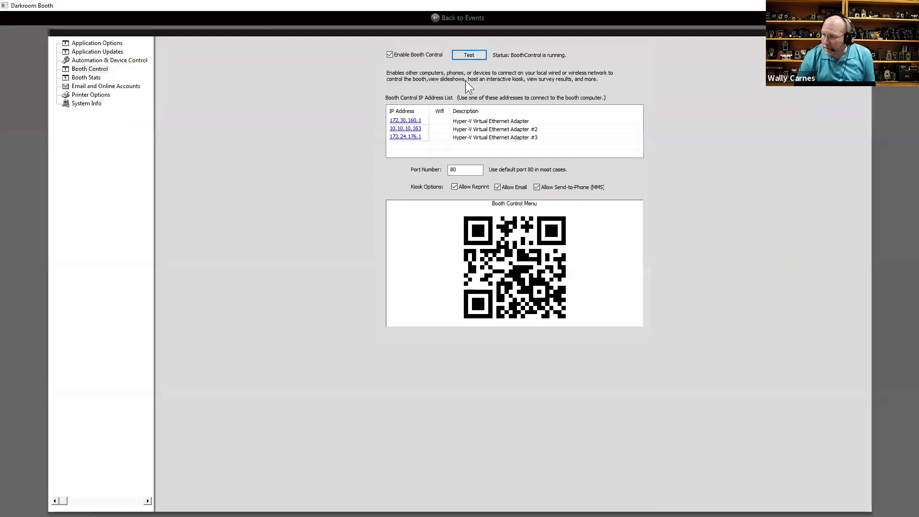
- Bring the Terryza PC stick Amazon page to the front and start editing its search query
{"action": "key", "text": "alt+Tab"}
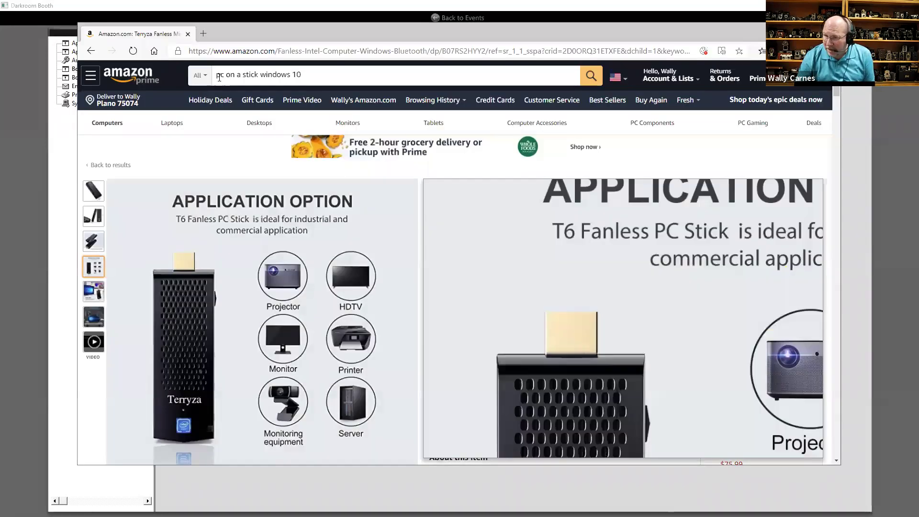
{"action": "left_click", "coordinate": [306, 74]}
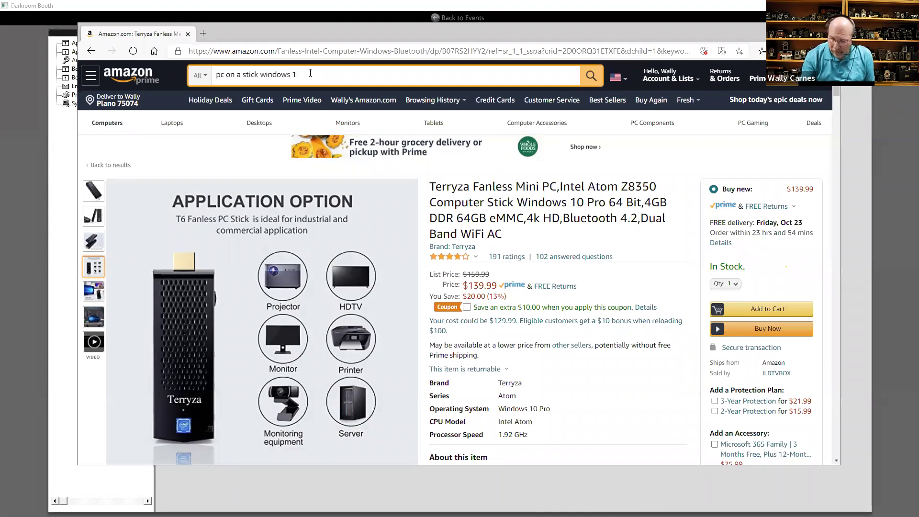
- Search Amazon for 'pc on a stick', browse the results, then return to Booth Control
{"action": "key", "text": "BackSpace"}
{"action": "key", "text": "BackSpace"}
{"action": "key", "text": "BackSpace"}
{"action": "key", "text": "BackSpace"}
{"action": "key", "text": "BackSpace"}
{"action": "key", "text": "BackSpace"}
{"action": "key", "text": "BackSpace"}
{"action": "key", "text": "BackSpace"}
{"action": "key", "text": "BackSpace"}
{"action": "key", "text": "BackSpace"}
{"action": "key", "text": "BackSpace"}
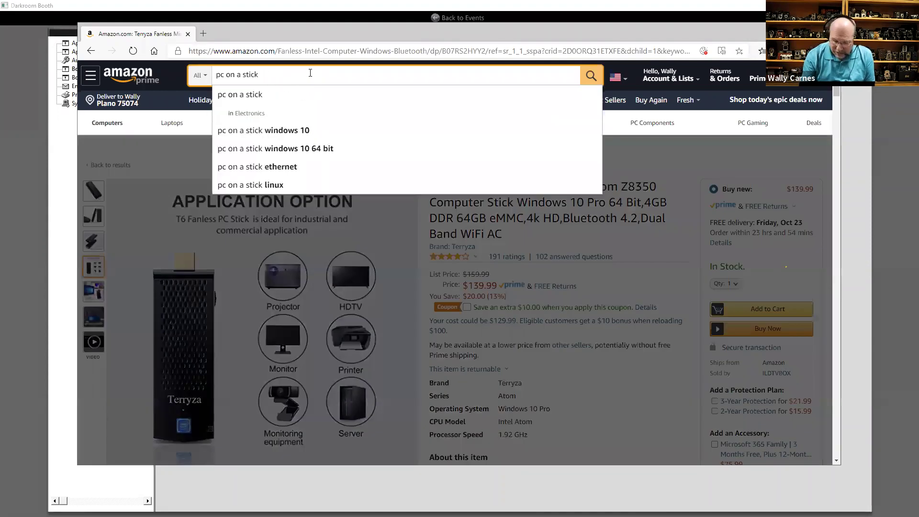
{"action": "key", "text": "Return"}
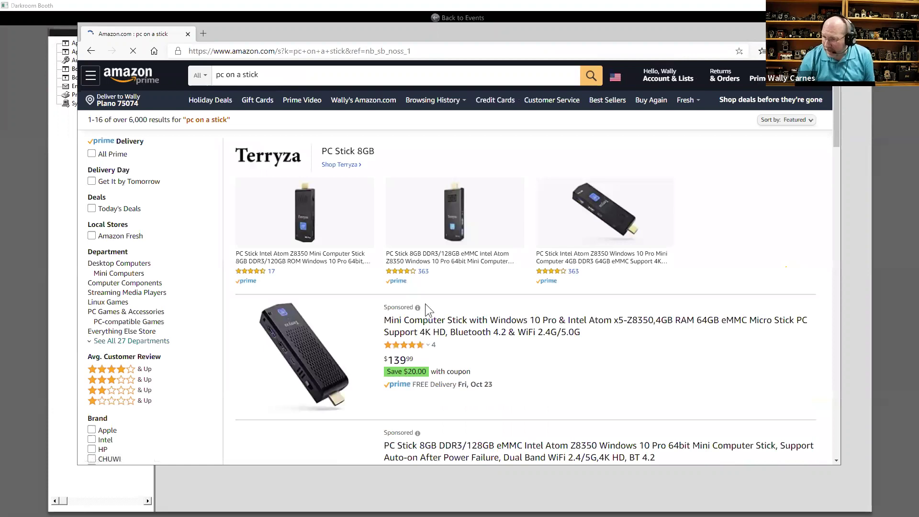
{"action": "scroll", "coordinate": [425, 304], "scroll_direction": "down", "scroll_amount": 8}
{"action": "scroll", "coordinate": [425, 303], "scroll_direction": "down", "scroll_amount": 20}
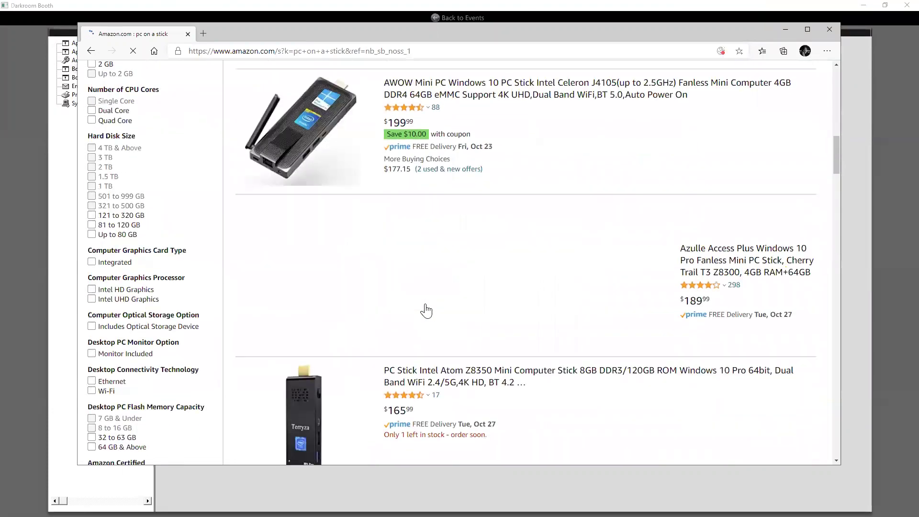
{"action": "scroll", "coordinate": [428, 310], "scroll_direction": "down", "scroll_amount": 8}
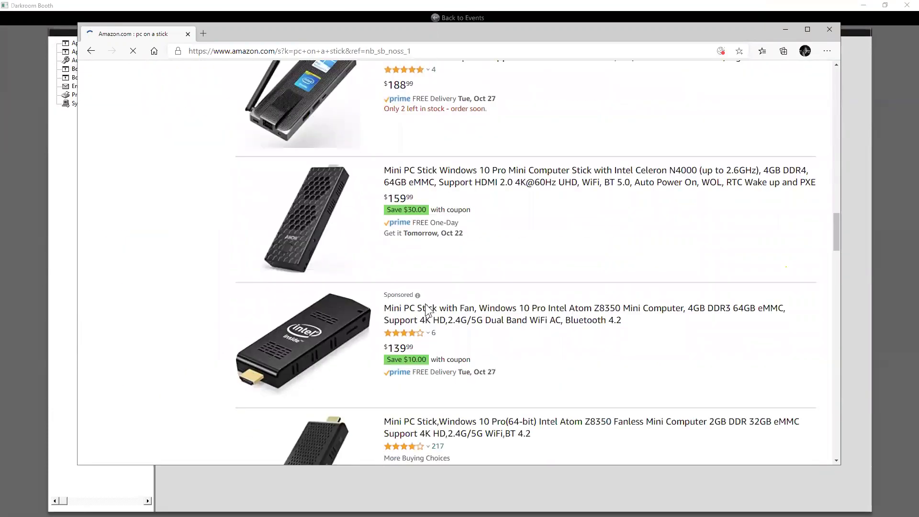
{"action": "scroll", "coordinate": [586, 306], "scroll_direction": "up", "scroll_amount": 6}
{"action": "scroll", "coordinate": [584, 308], "scroll_direction": "down", "scroll_amount": 2}
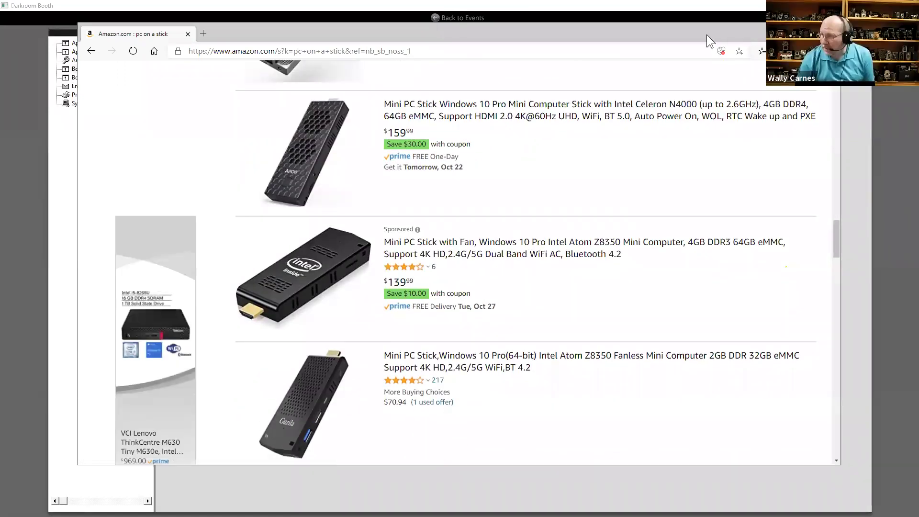
{"action": "left_click_drag", "start_coordinate": [707, 35], "coordinate": [688, 36]}
{"action": "key", "text": "alt+Tab"}
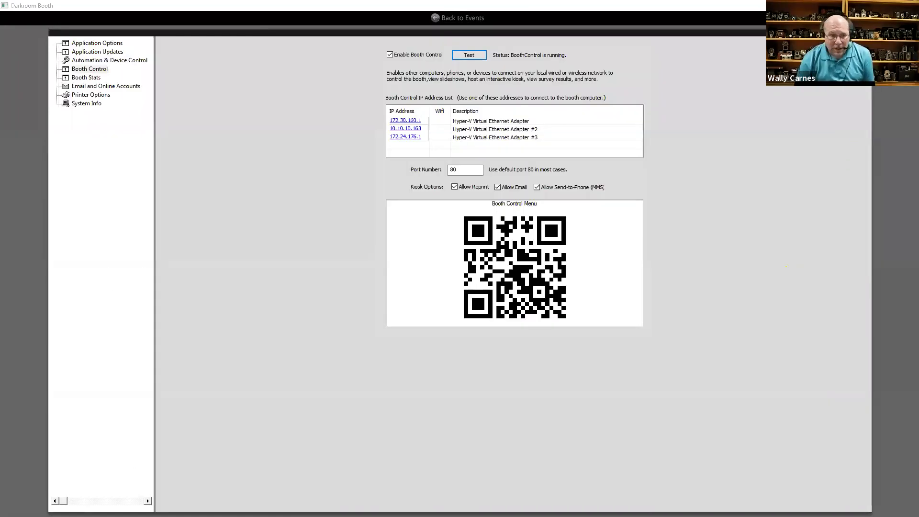